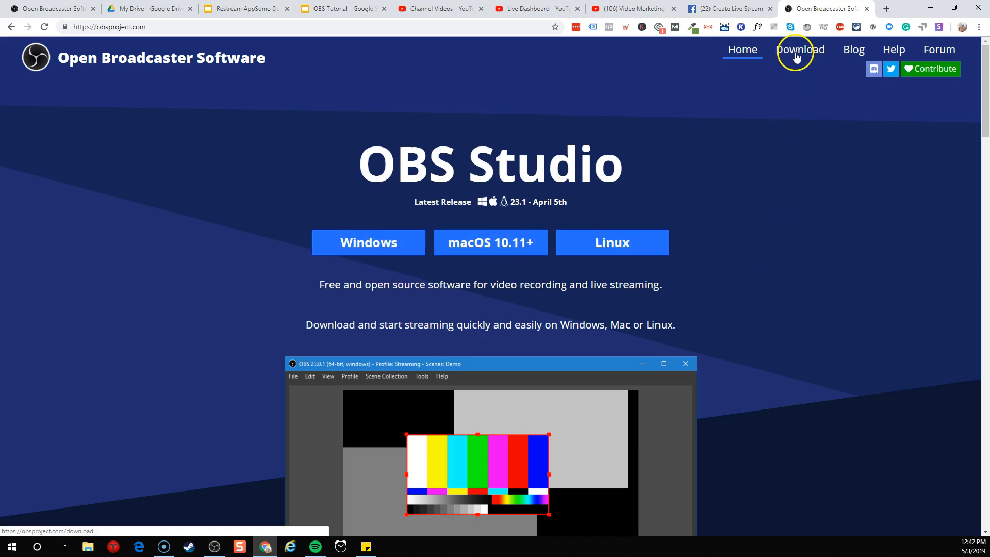
- Open the Windows download of OBS Studio without saving the installer, and review the latest updates on the welcome page
left_click(354, 242)
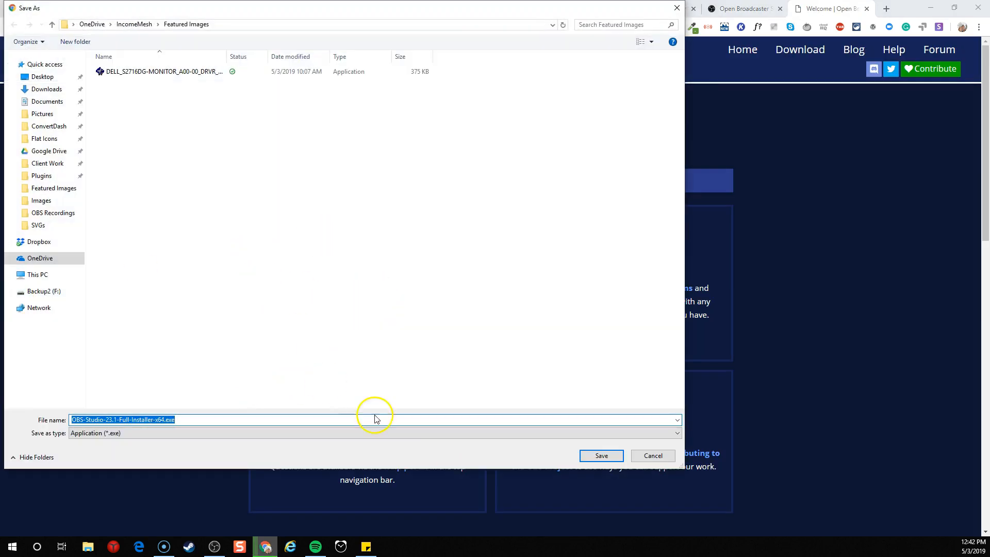
left_click(653, 456)
scroll(861, 361, "down", 11)
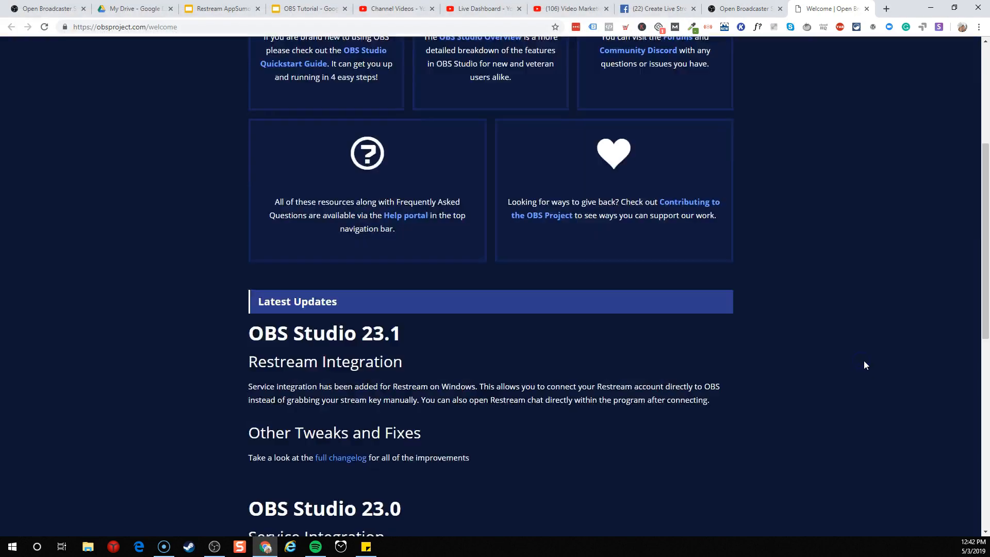
scroll(784, 356, "up", 4)
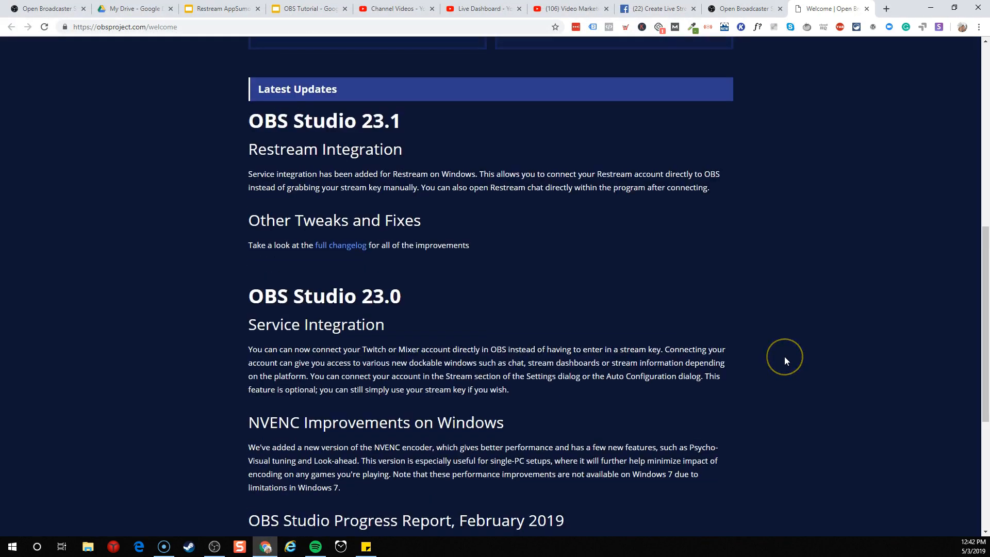
scroll(808, 361, "up", 6)
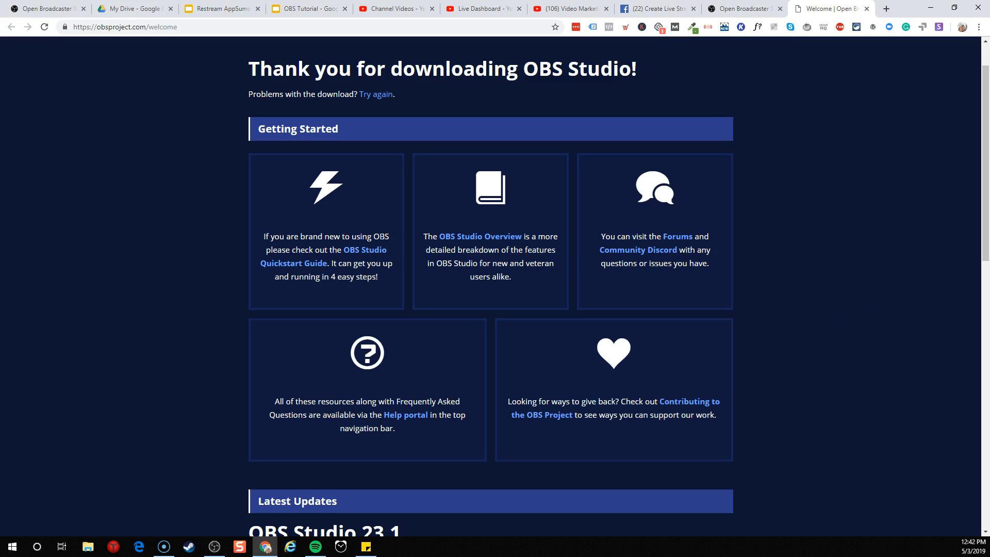
- Switch to the OBS program and check whether any updates are available
left_click_drag(989, 77, 554, 24)
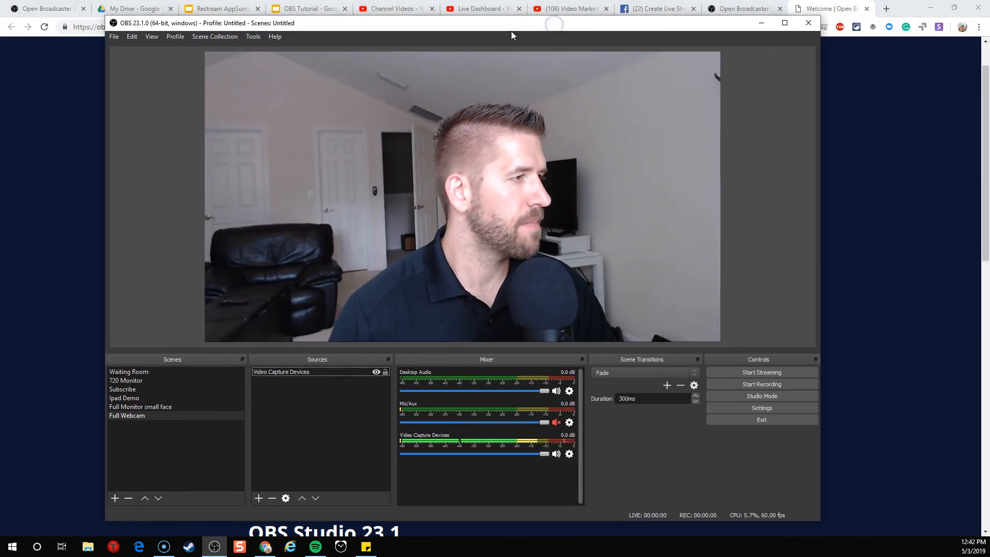
left_click(270, 36)
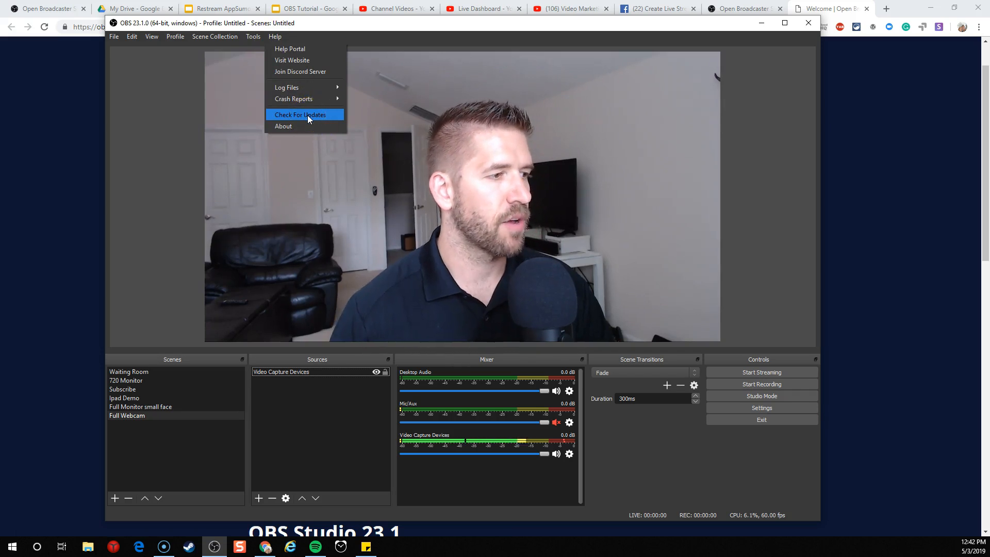
left_click(10, 529)
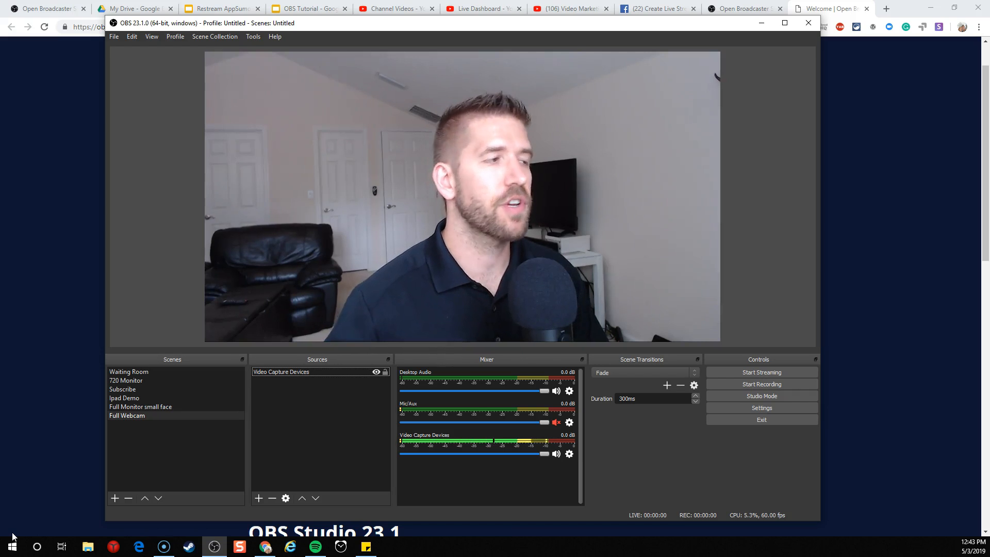
left_click(276, 37)
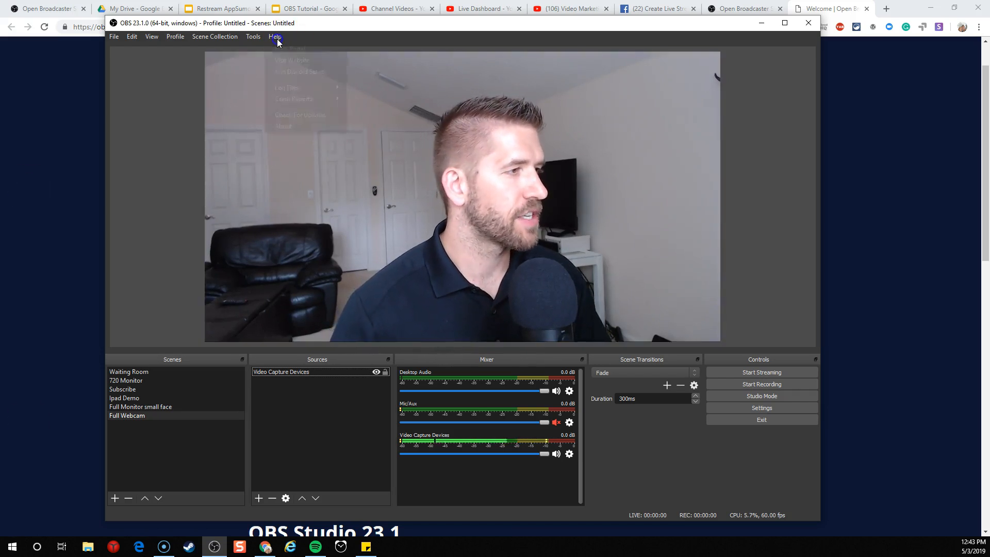
left_click(295, 115)
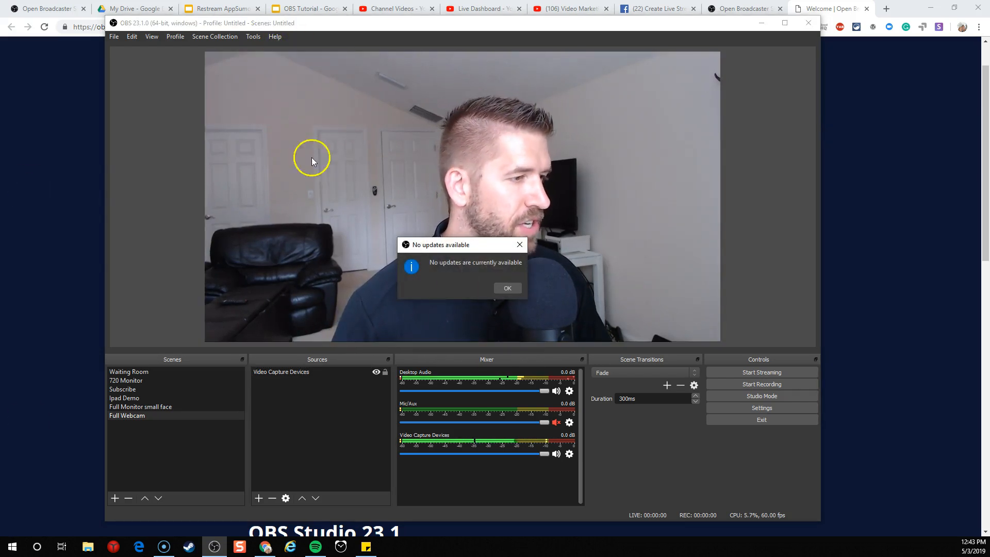
left_click(509, 288)
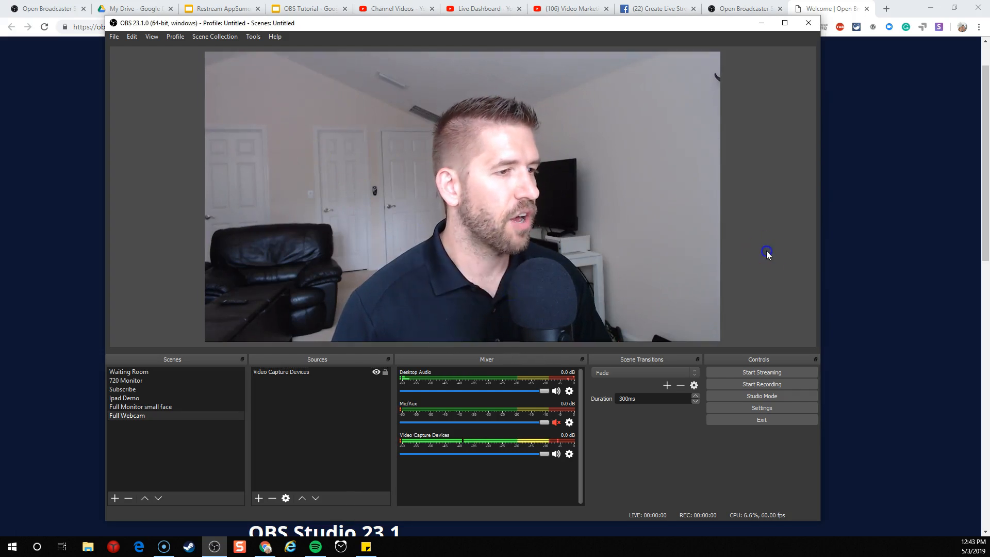
left_click(682, 243)
left_click(682, 250)
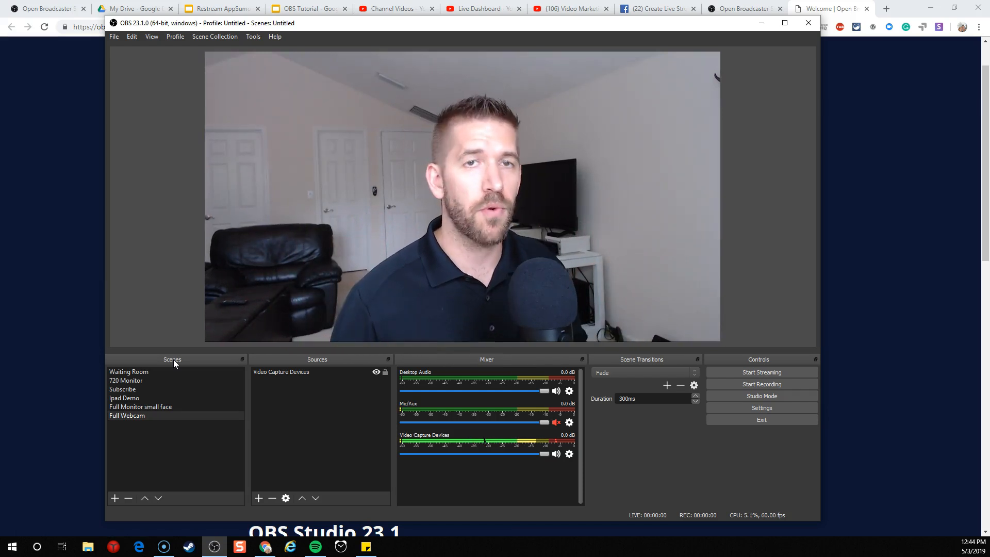
- View the 720 Monitor, Ipad Demo, Full Monitor small face and Full Webcam scenes, and select the webcam image in the preview
left_click(141, 381)
left_click(144, 397)
left_click(143, 407)
left_click(141, 416)
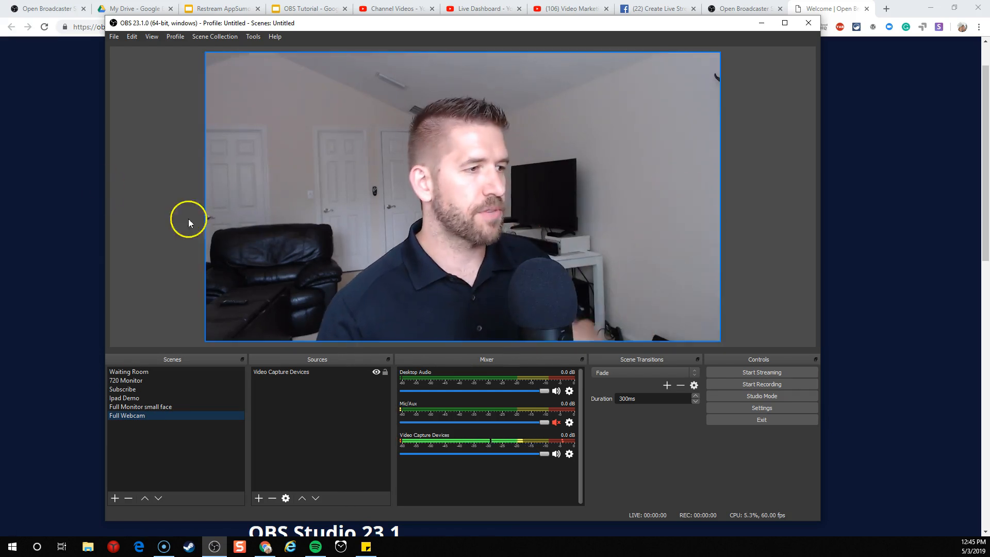
left_click(466, 254)
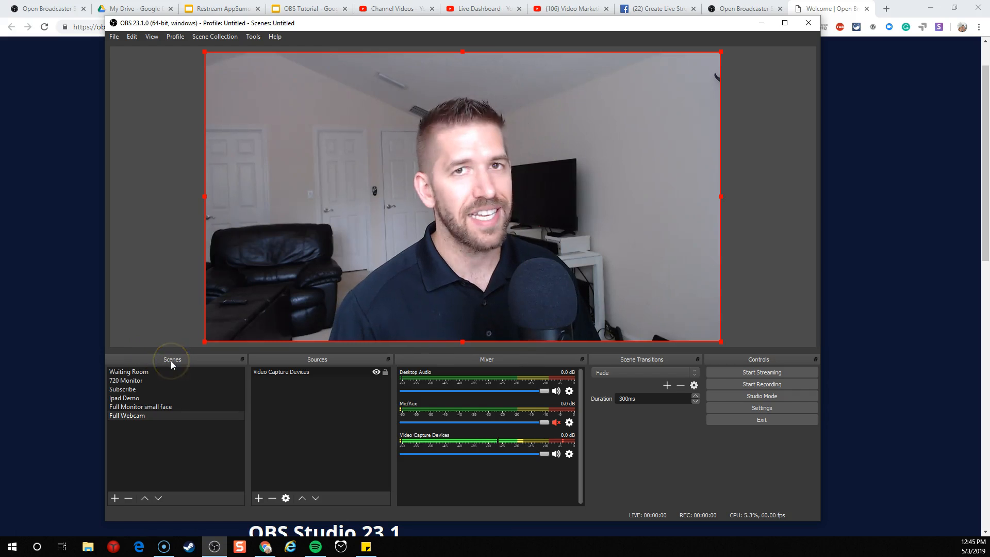
- Add a new scene named "Tutorial - Full Camera"
left_click(114, 498)
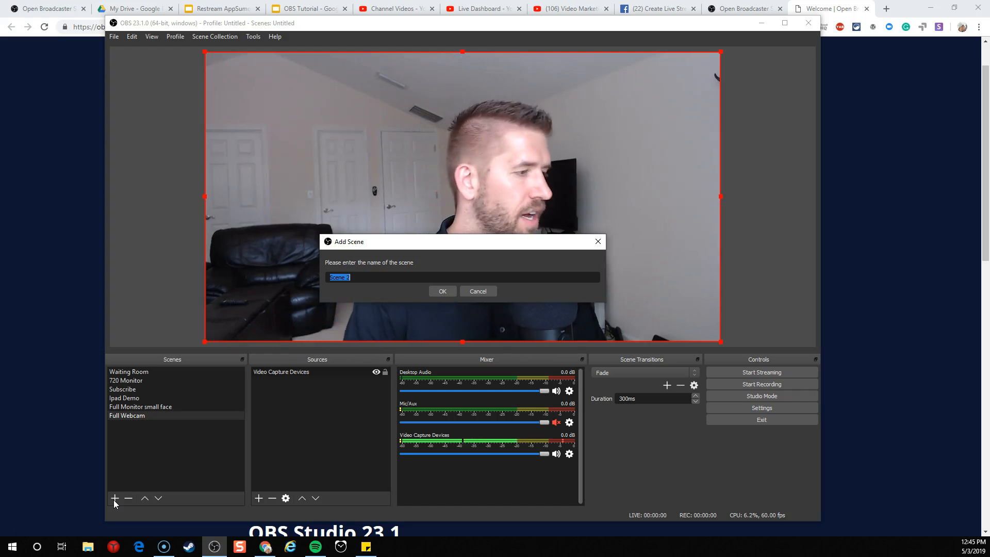
type("Tutorial - Full Camera")
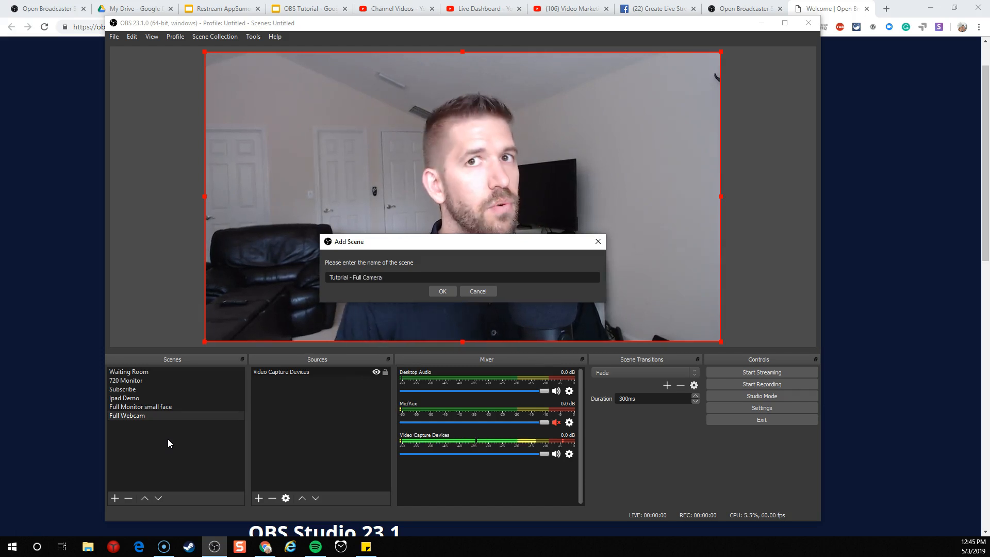
left_click(442, 291)
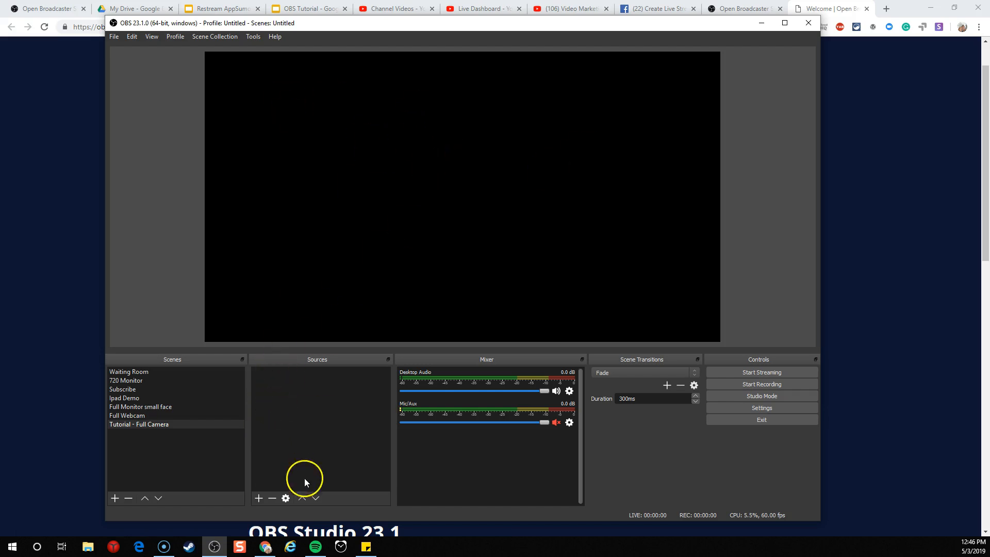
- Add a new video capture device source named "1080 Pro Webcam" that uses the 1080p Pro Stream Webcam
left_click(259, 498)
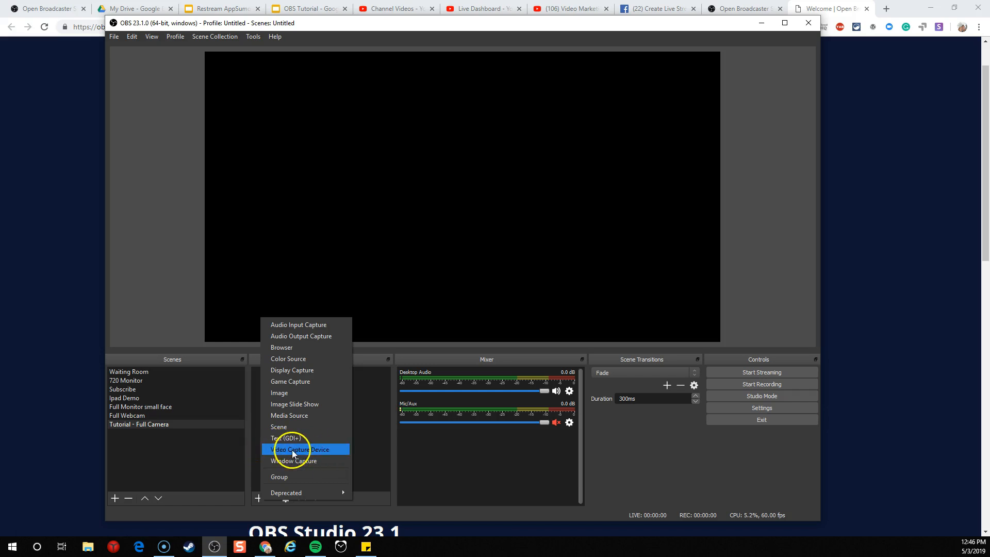
left_click(320, 450)
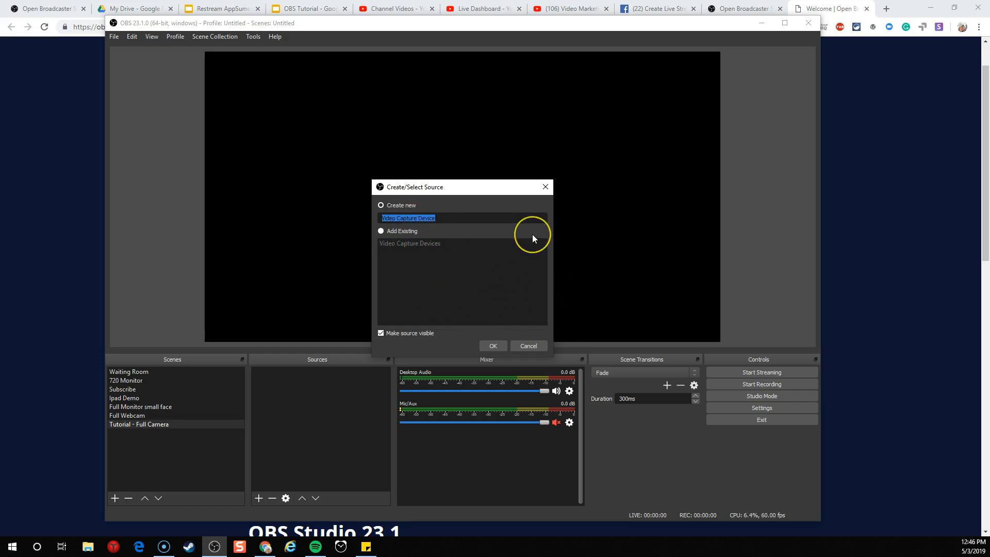
type("1080 Pro Webcam")
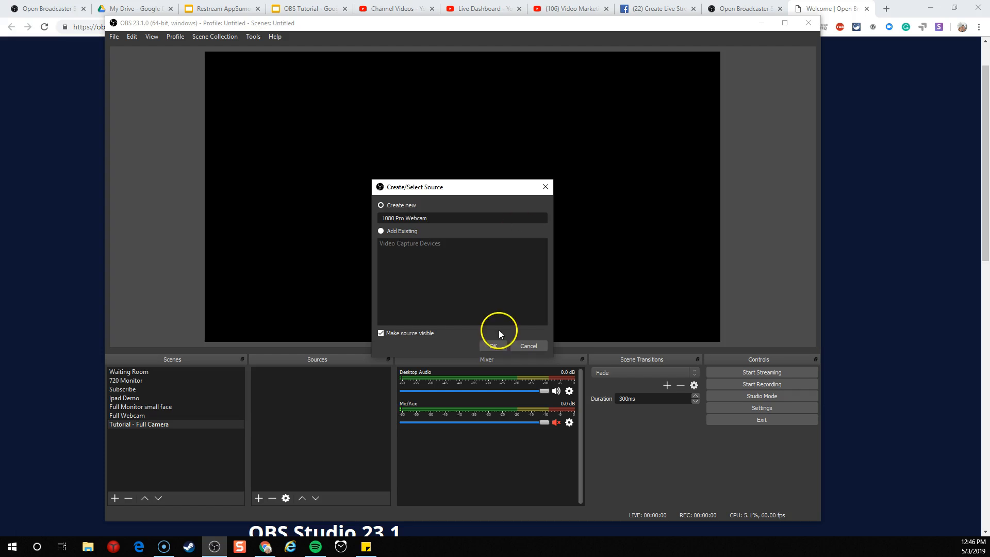
left_click(494, 347)
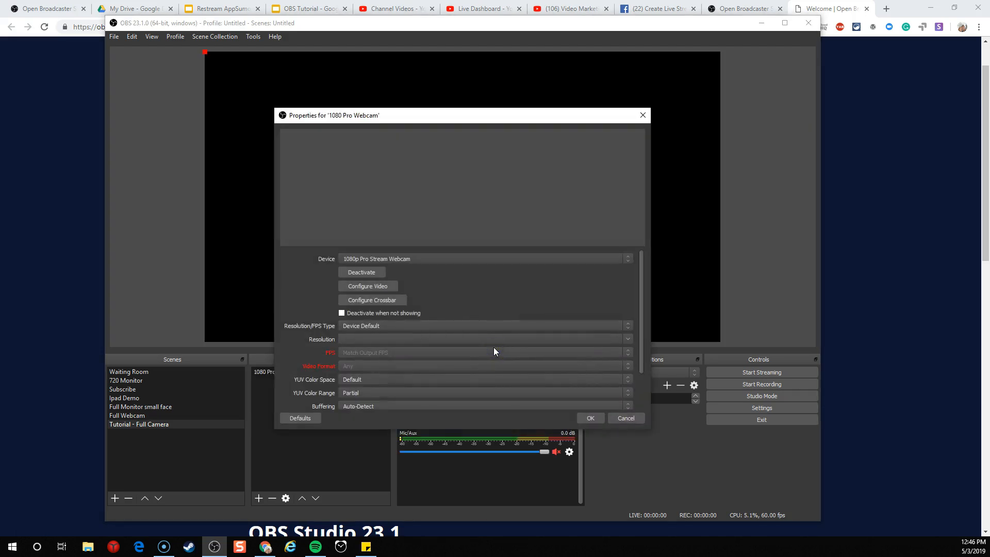
left_click(453, 259)
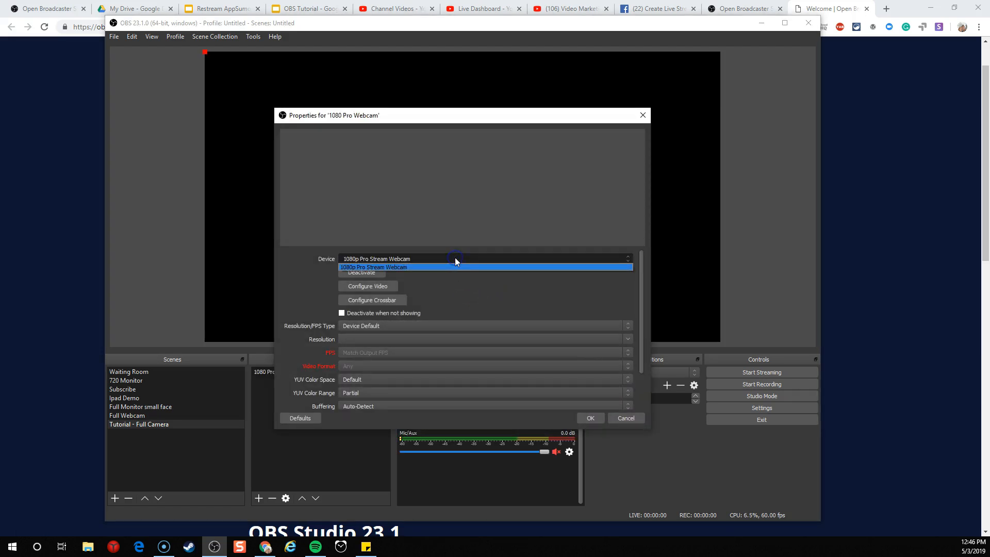
left_click(399, 268)
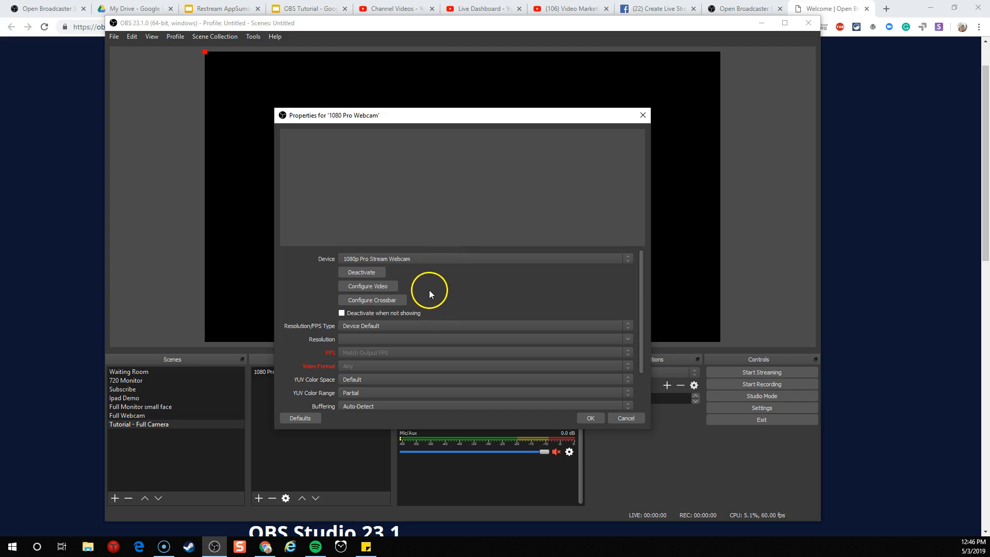
- Set the new webcam source to a custom resolution of 1920x1080 and accept its properties
left_click(373, 326)
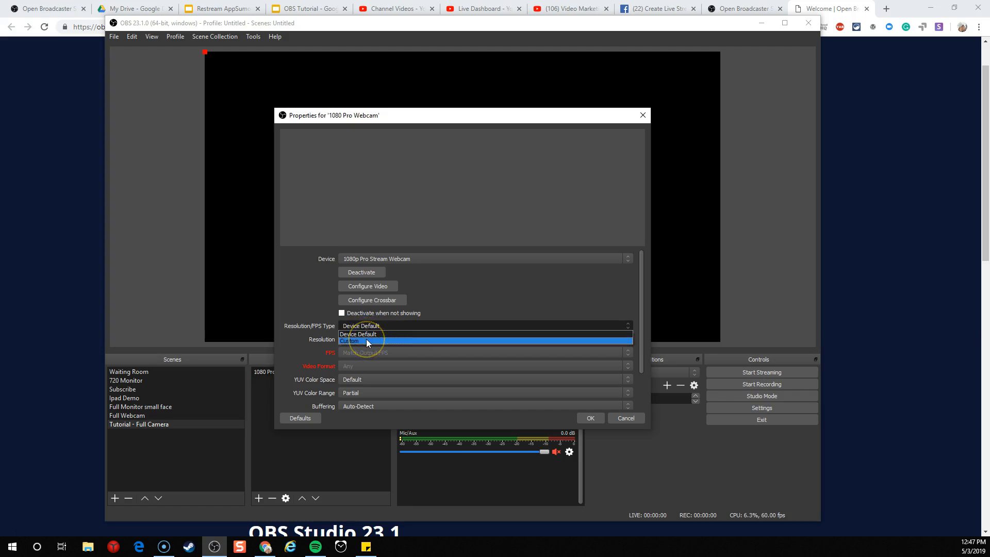
left_click(367, 340)
left_click(401, 339)
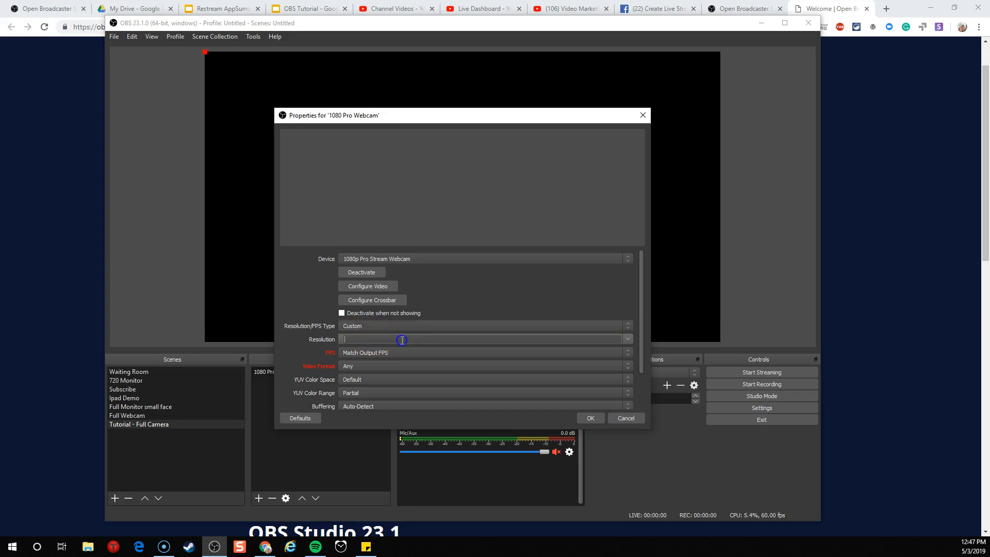
left_click(627, 340)
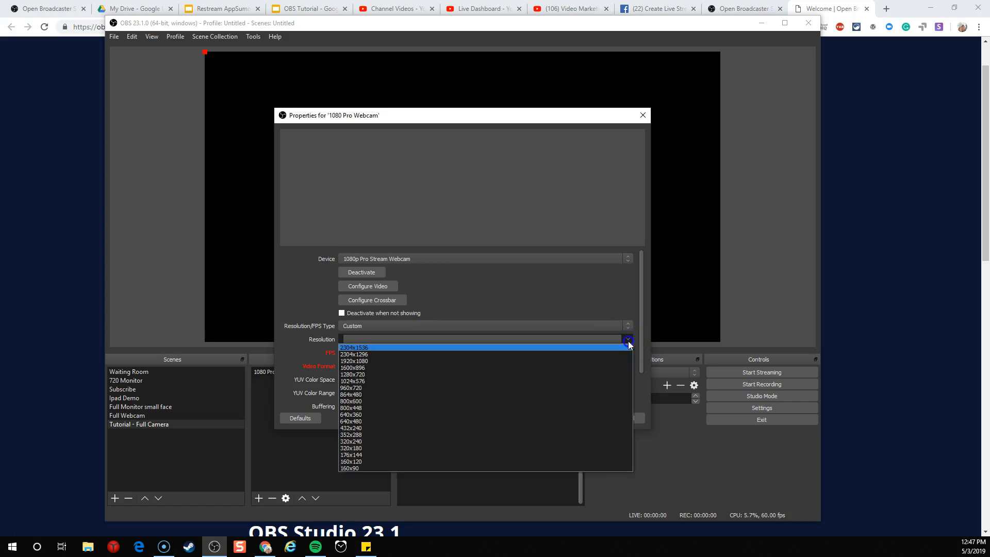
left_click(581, 361)
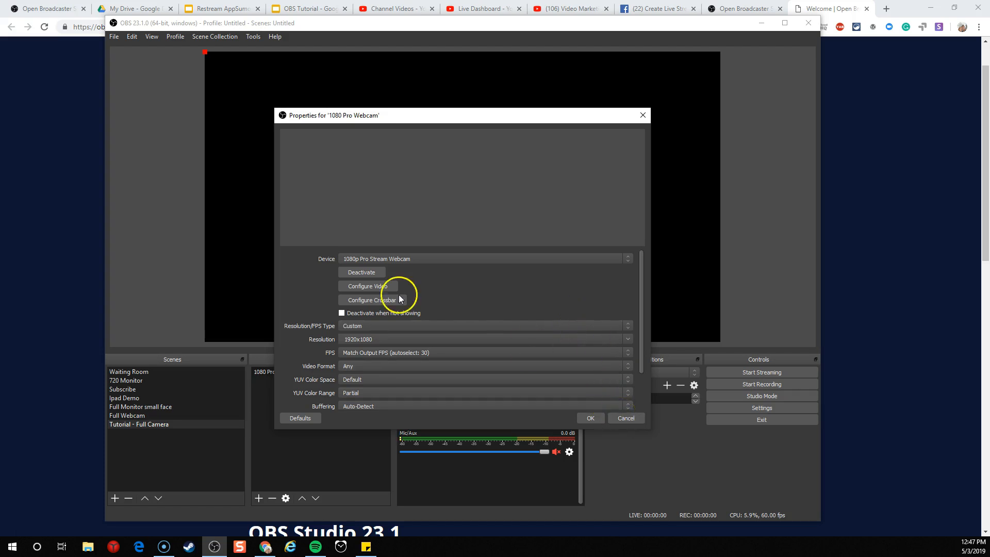
left_click(646, 118)
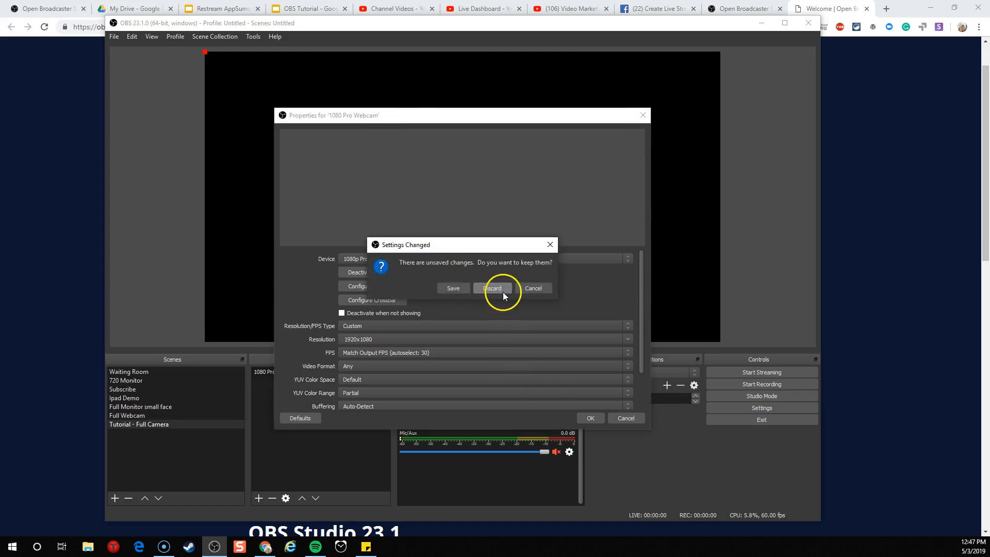
left_click(499, 291)
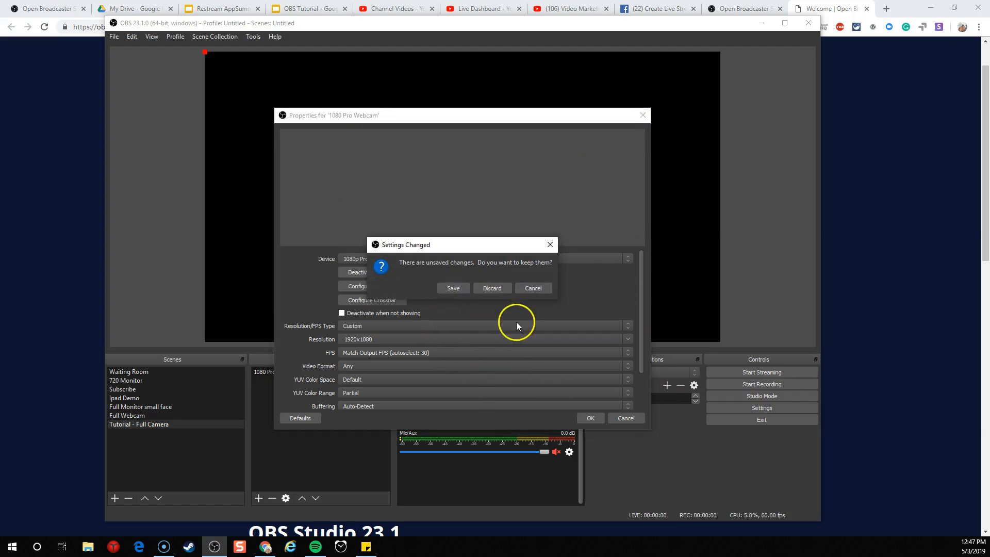
left_click(531, 287)
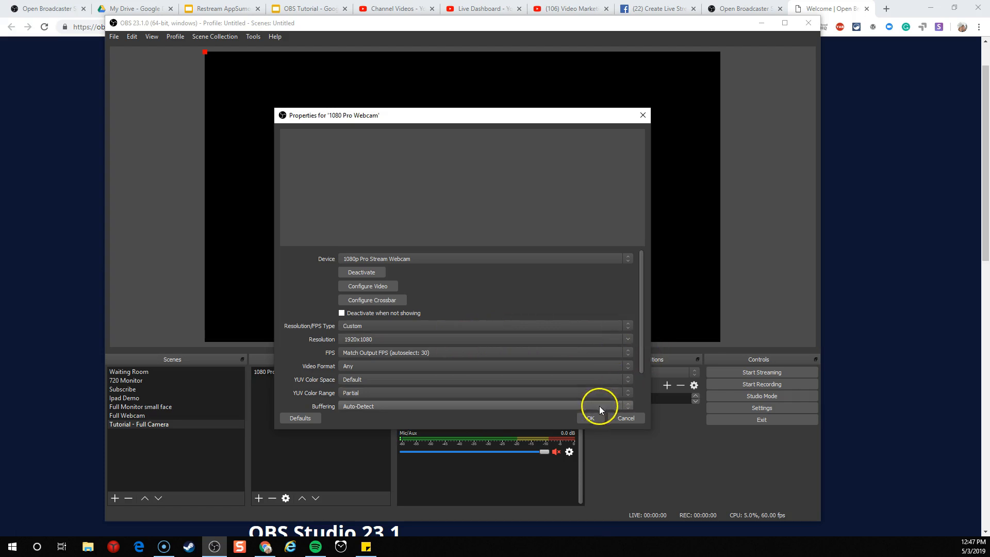
left_click(590, 418)
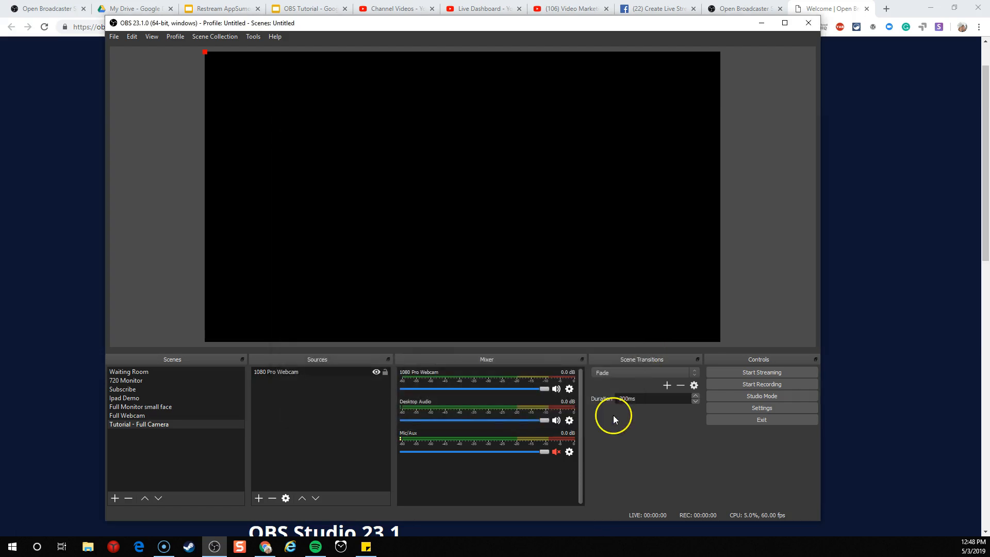
- Remove the 1080 Pro Webcam source from the Tutorial - Full Camera scene
left_click(296, 374)
right_click(307, 377)
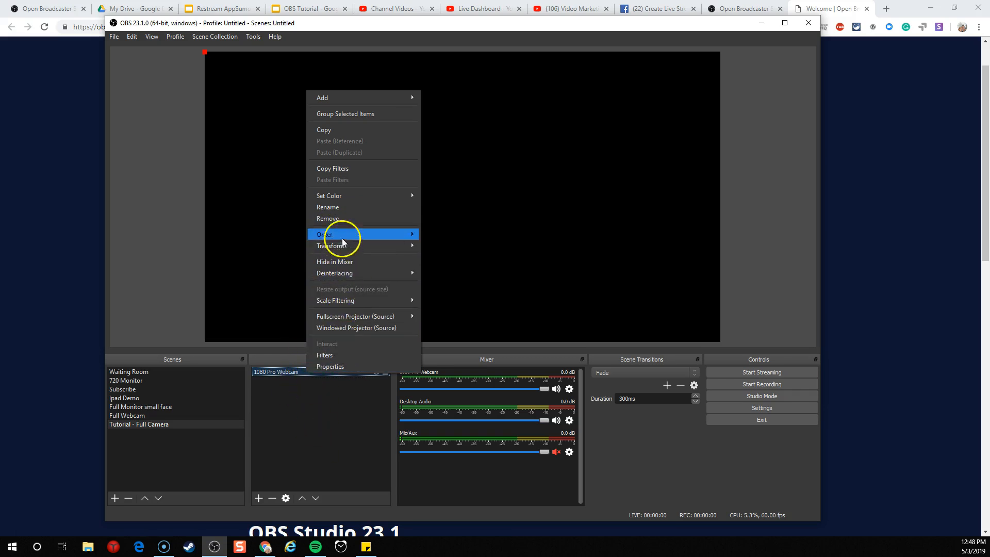
left_click(339, 220)
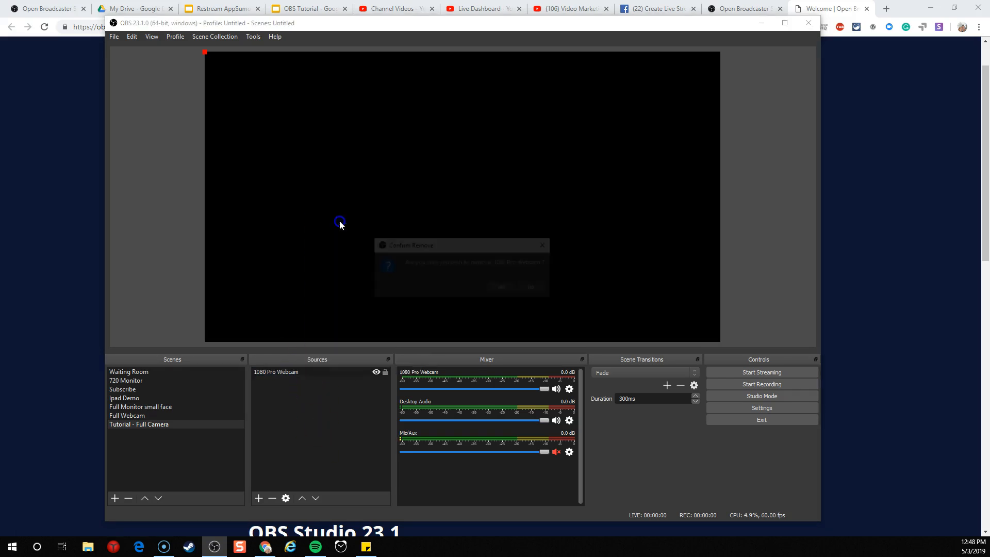
left_click(512, 289)
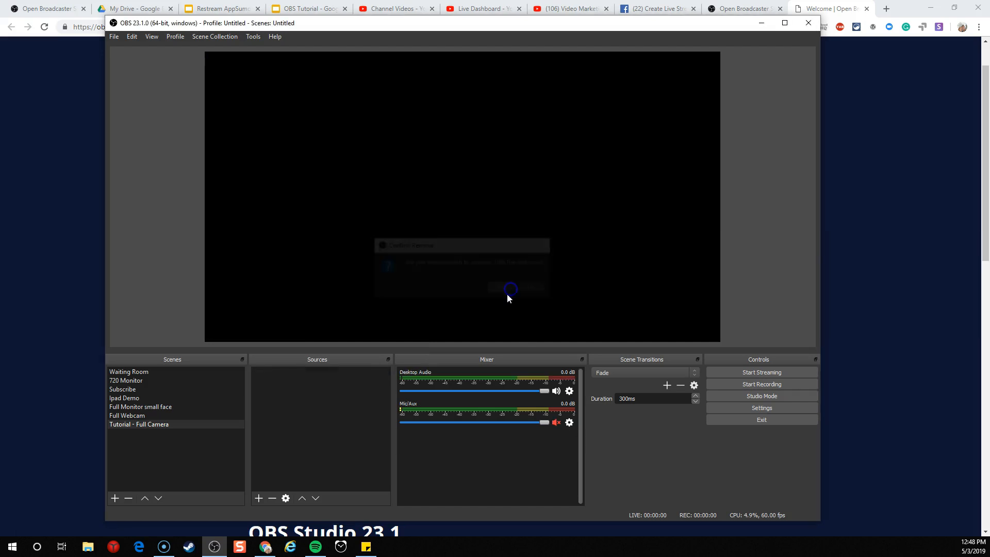
- Add the existing "Video Capture Devices" source to the Tutorial - Full Camera scene as a visible video capture device
left_click(259, 498)
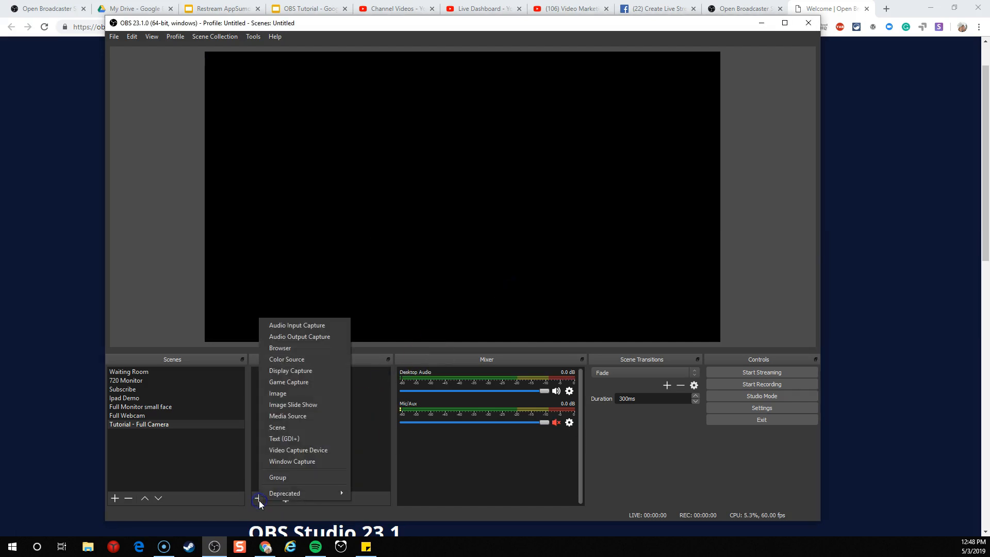
left_click(291, 450)
left_click(393, 230)
left_click(397, 246)
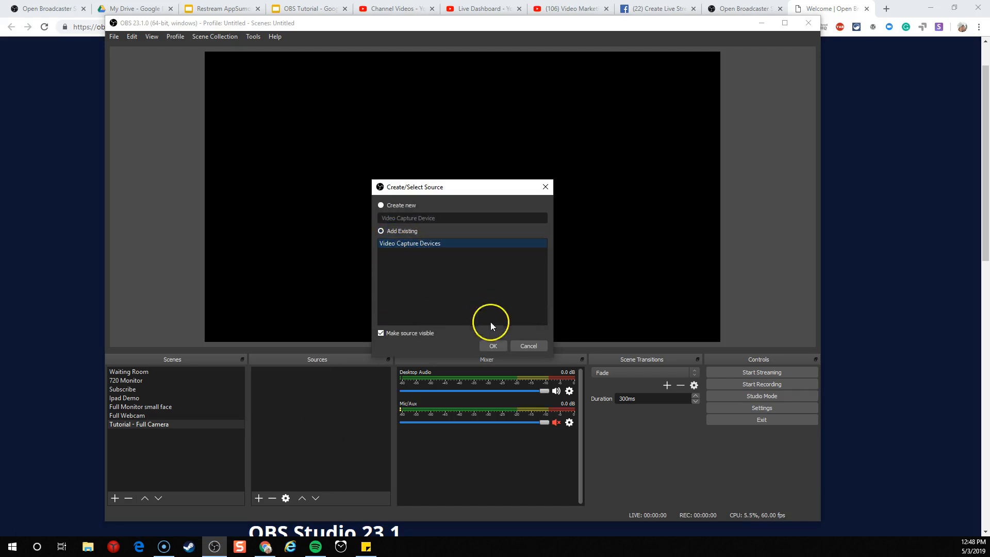
left_click(491, 345)
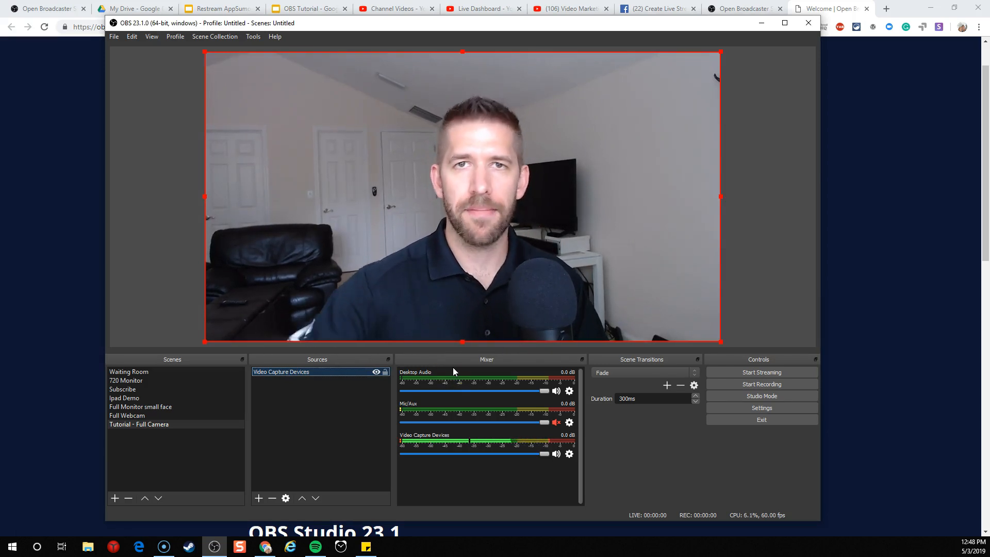
left_click(366, 401)
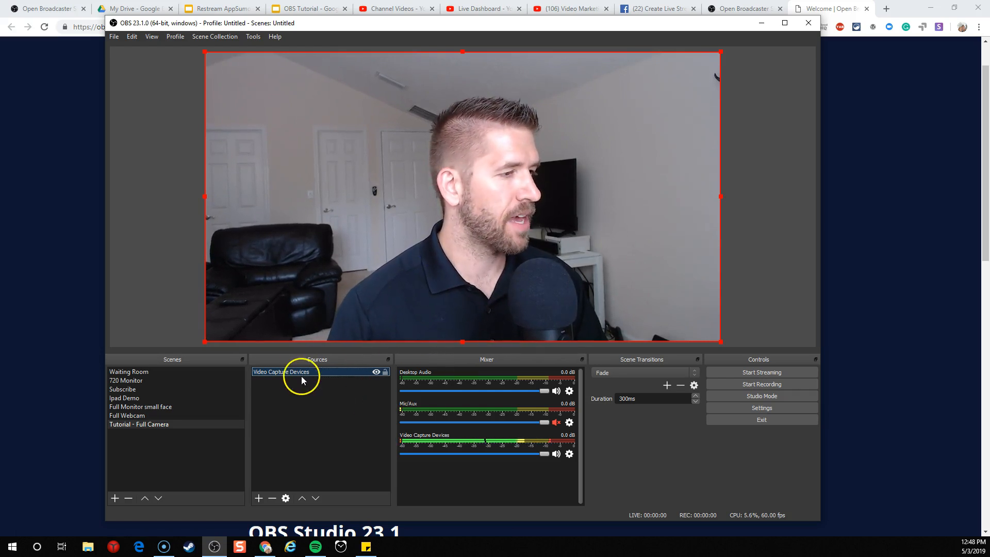
- Set the Video Capture Devices source's resolution to 1280x720 and enlarge its picture slightly in the preview
right_click(333, 372)
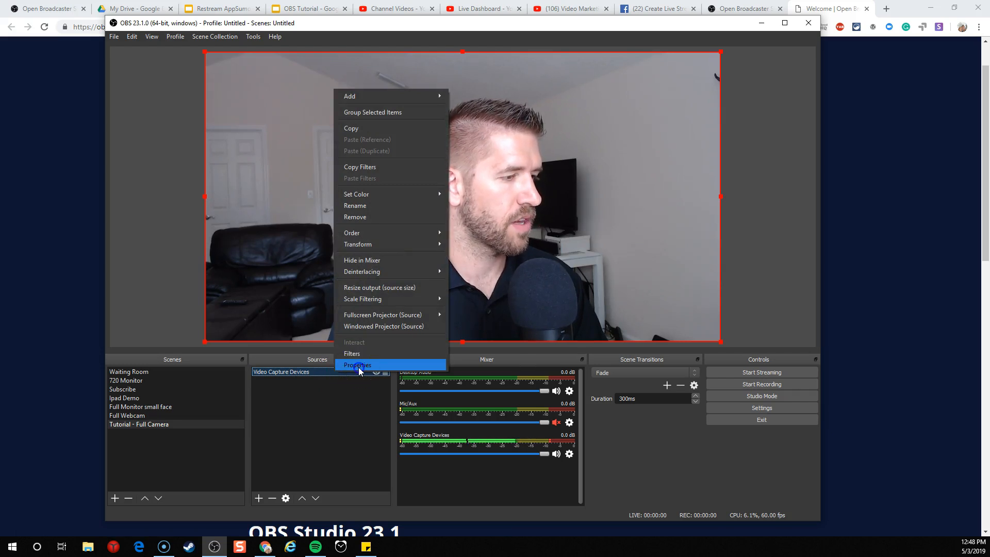
left_click(358, 367)
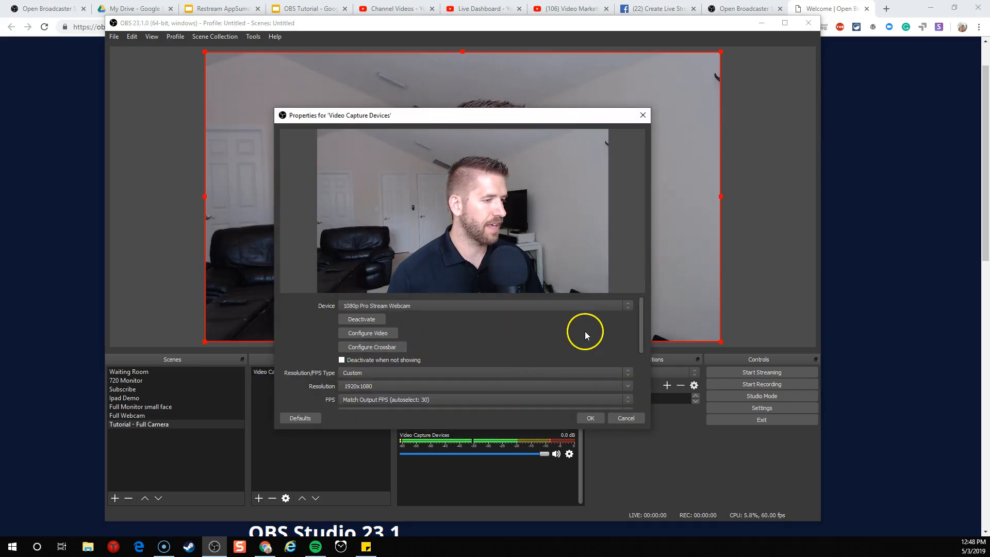
left_click_drag(641, 327, 638, 325)
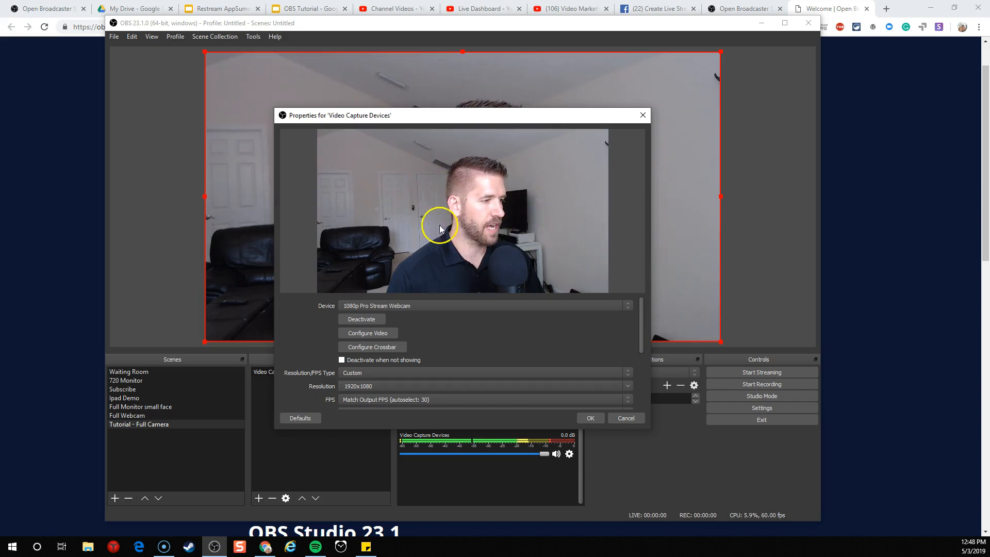
left_click_drag(639, 314, 642, 339)
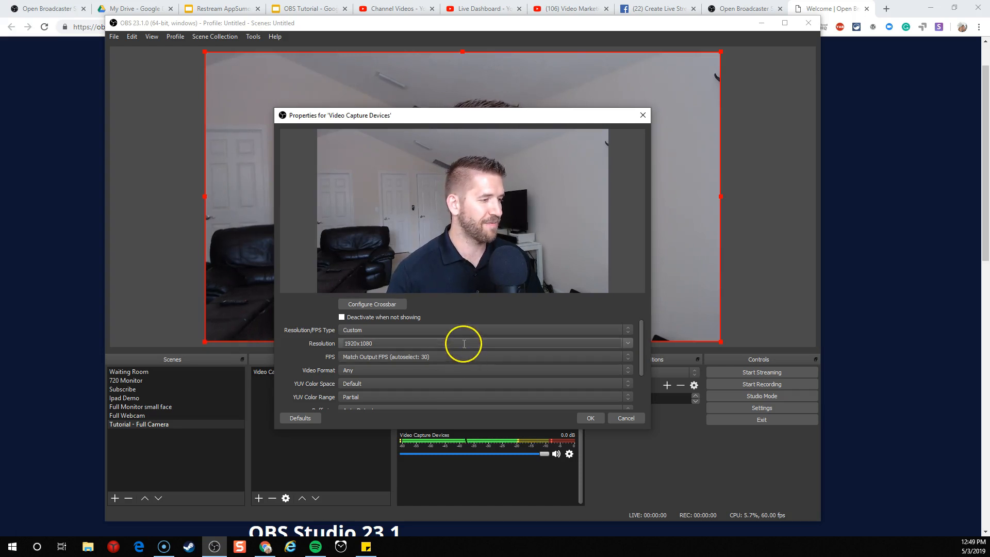
left_click(629, 343)
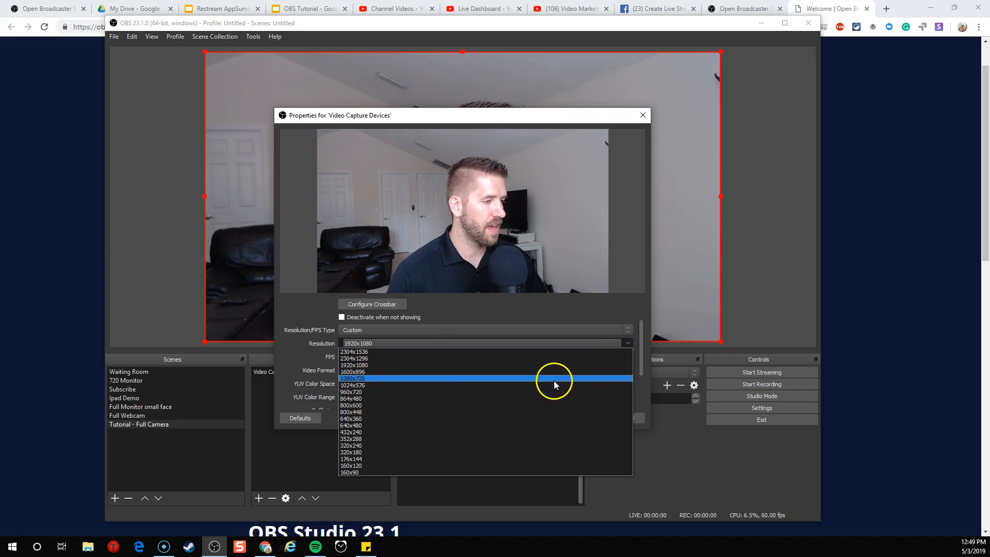
left_click(552, 379)
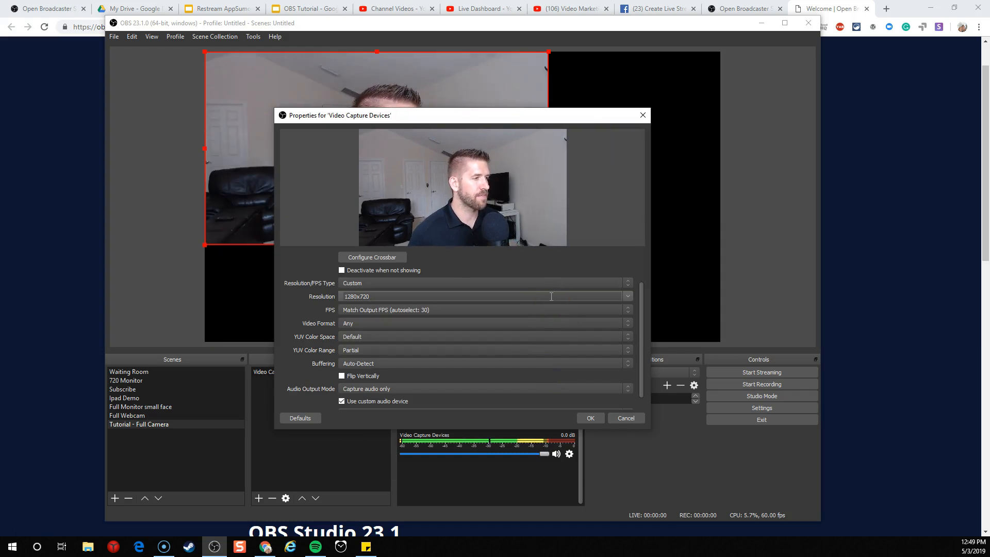
left_click_drag(444, 110, 739, 160)
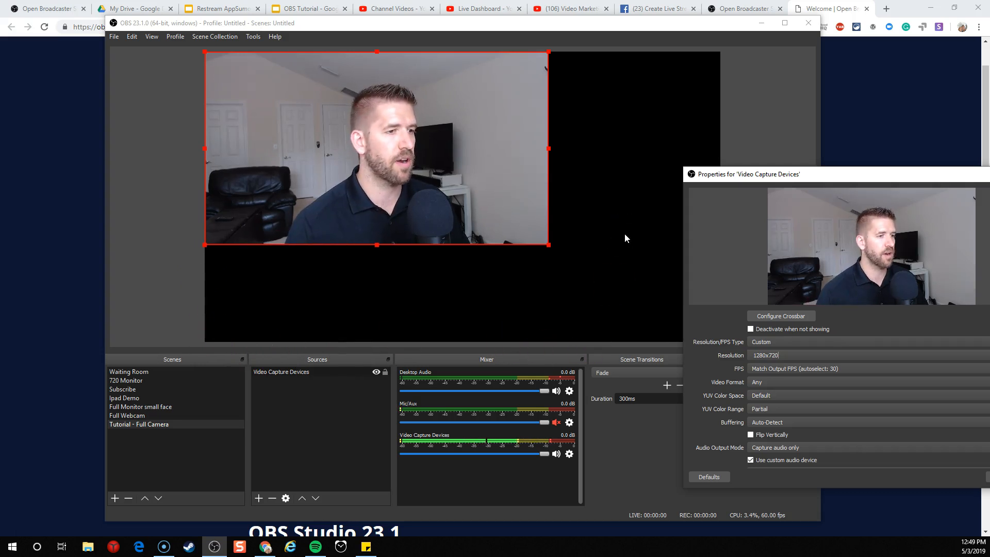
left_click_drag(548, 245, 576, 263)
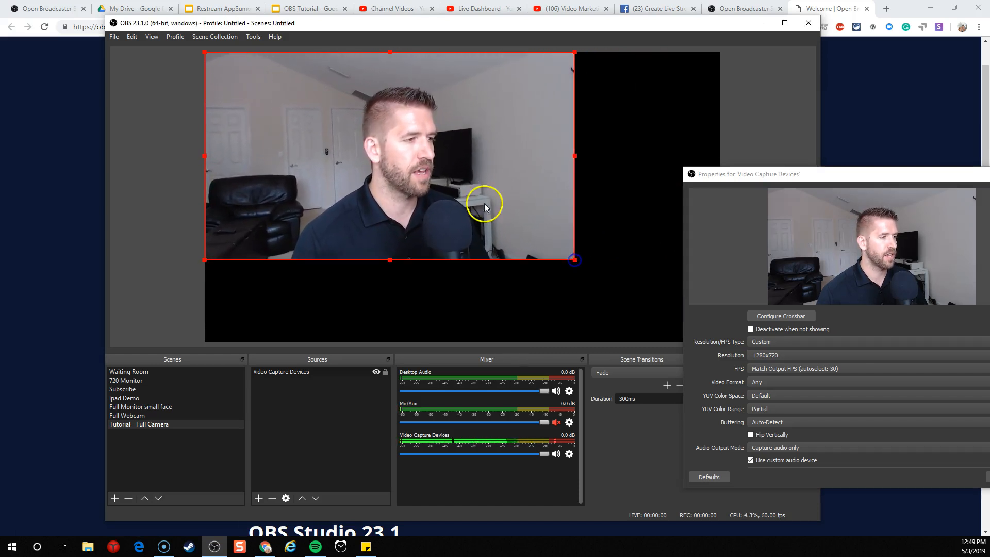
- Set the Video Capture Devices source's custom resolution to 1920x1080
left_click_drag(806, 173, 567, 121)
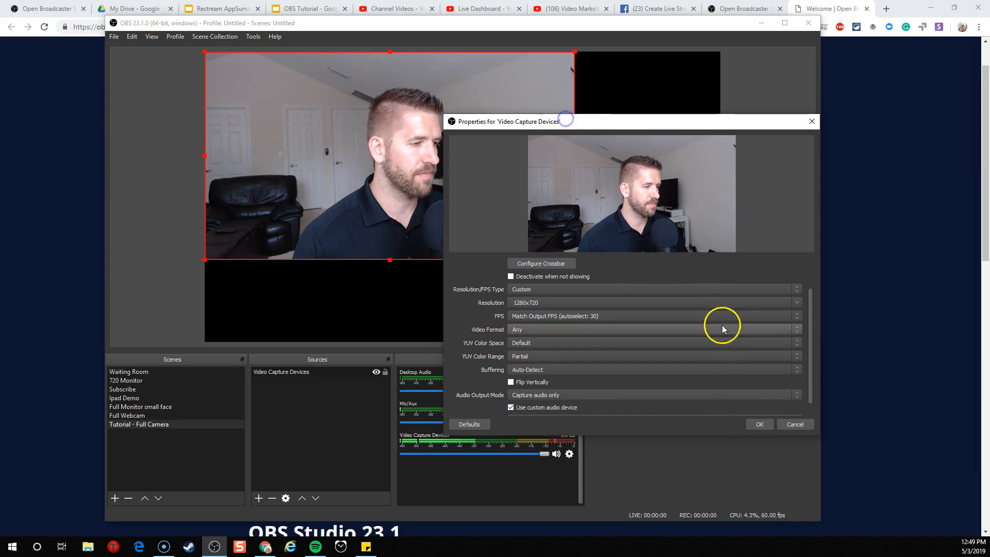
left_click(796, 303)
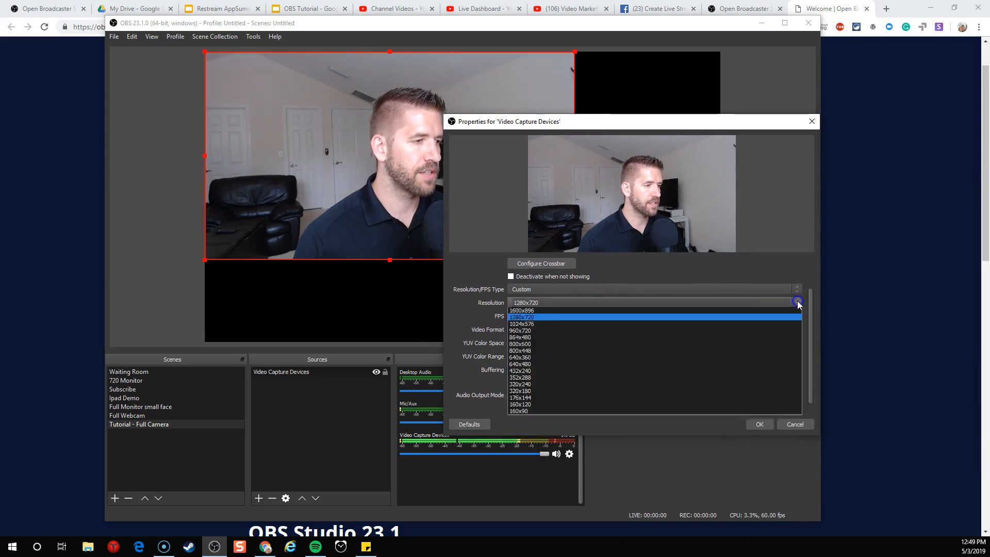
left_click(708, 324)
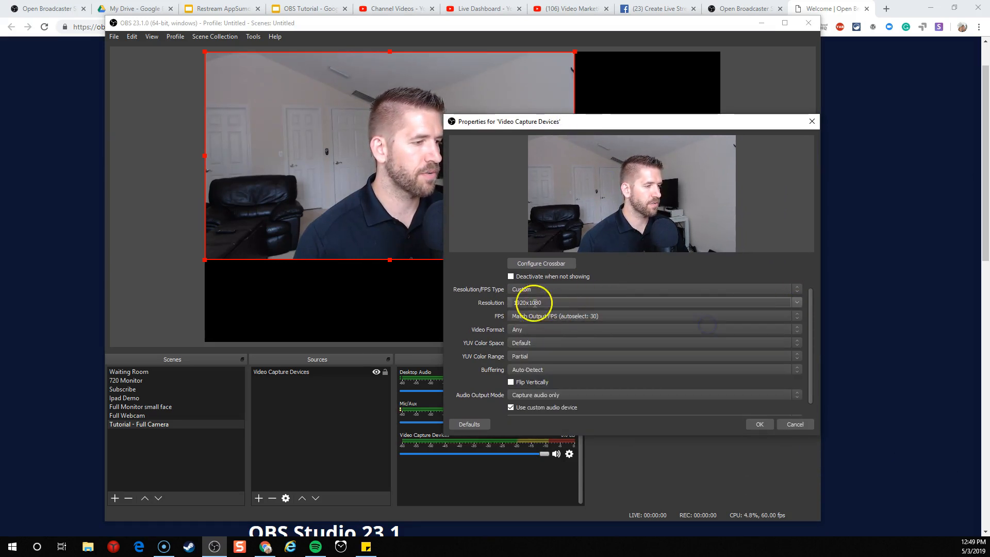
- Choose Microphone (Yeti Stereo Microphone) as the webcam source's custom audio device and accept the properties
left_click_drag(811, 316, 810, 342)
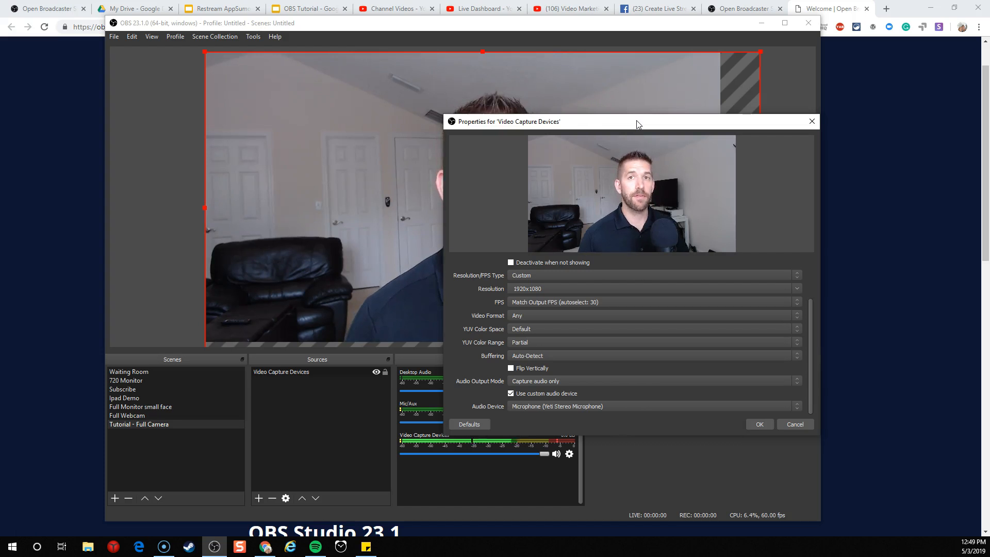
left_click_drag(637, 122, 741, 125)
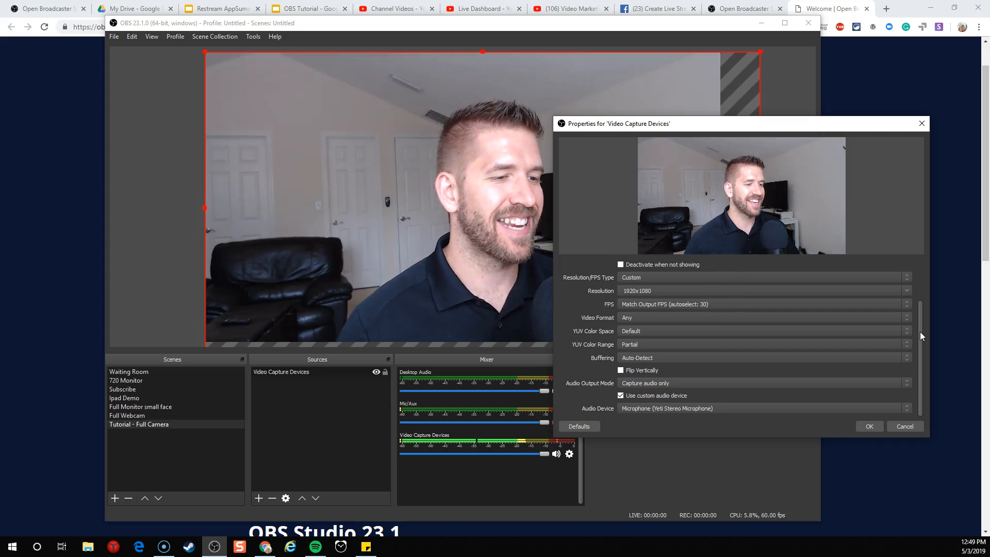
left_click_drag(785, 129, 557, 76)
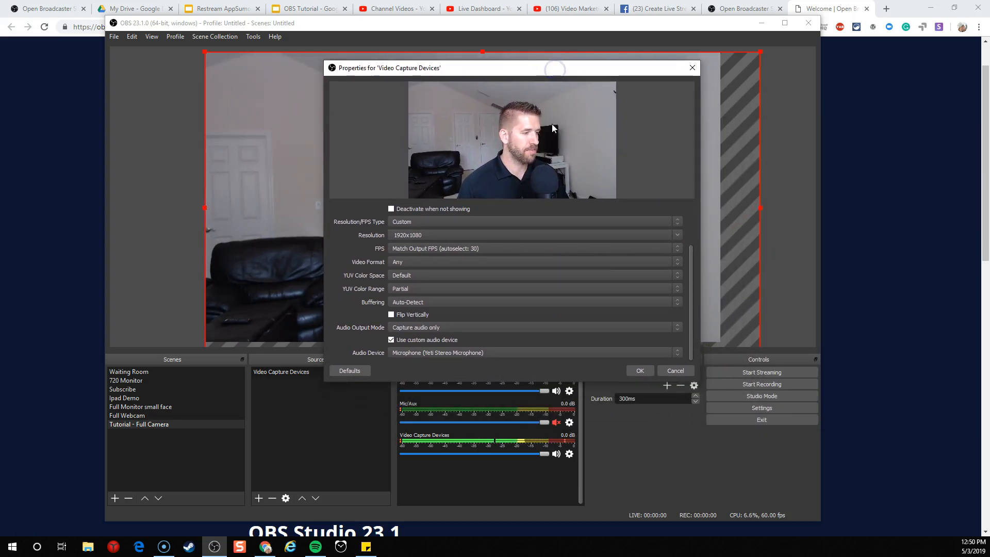
left_click(406, 353)
left_click(411, 362)
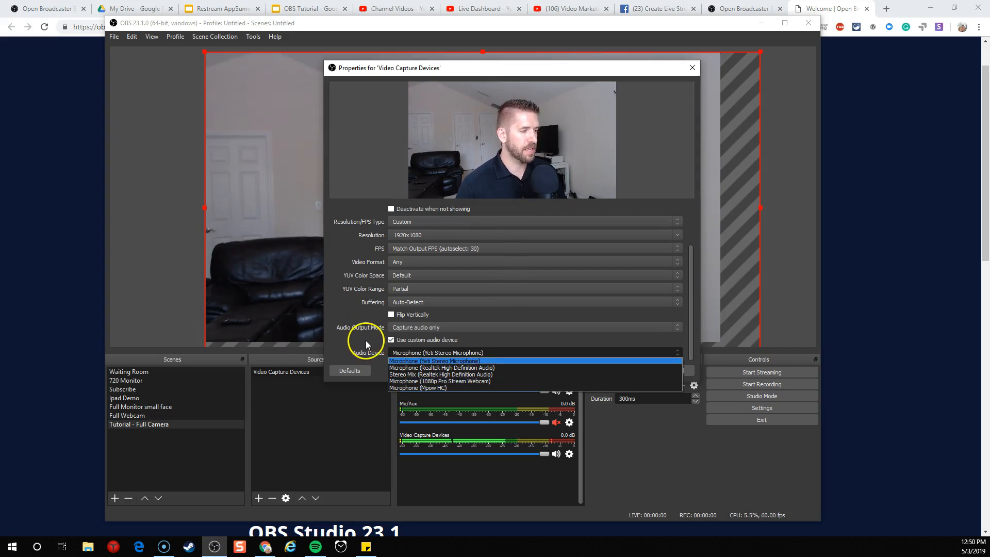
left_click(401, 361)
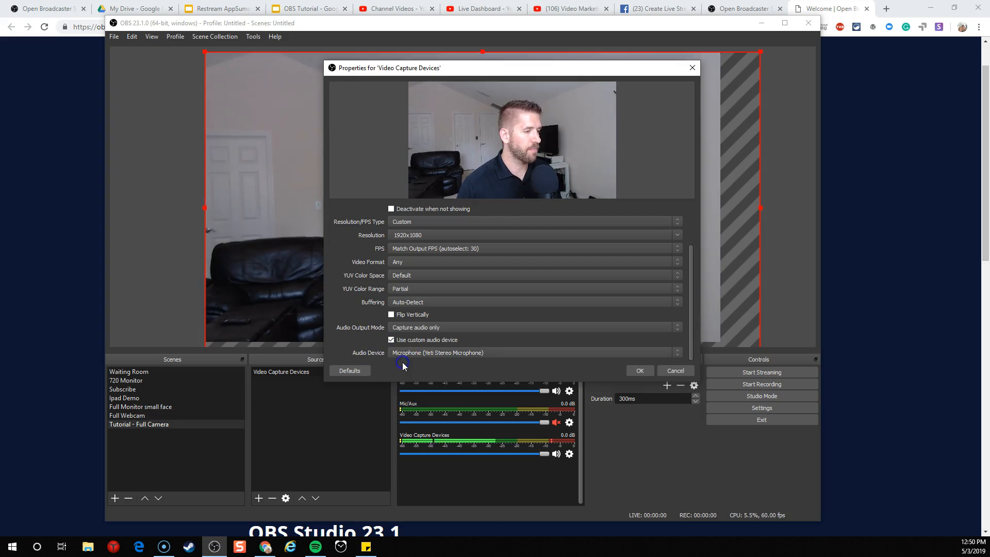
left_click(639, 371)
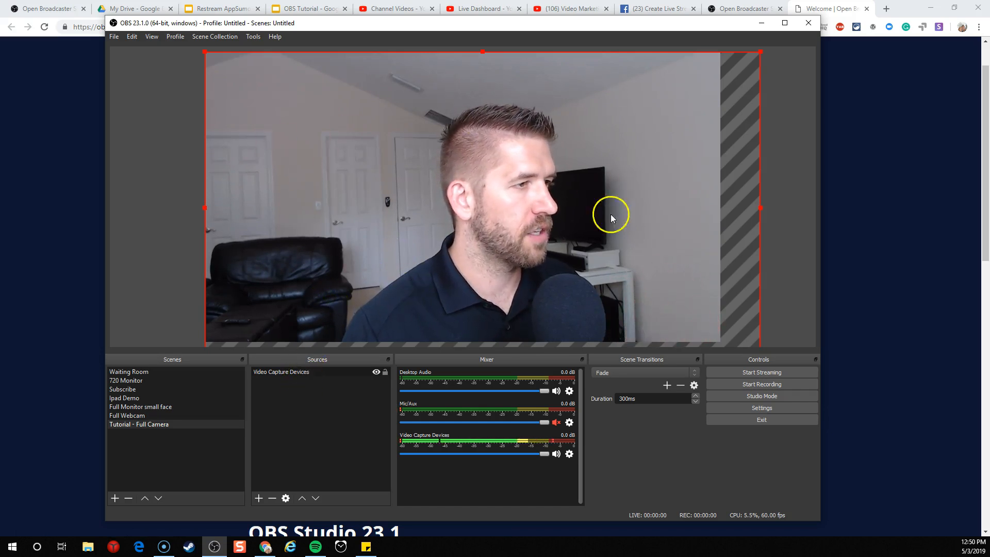
- Shrink the oversized webcam picture from its upper-left corner and reposition it inside the canvas
left_click_drag(205, 52, 457, 139)
left_click_drag(594, 252, 516, 179)
left_click(697, 162)
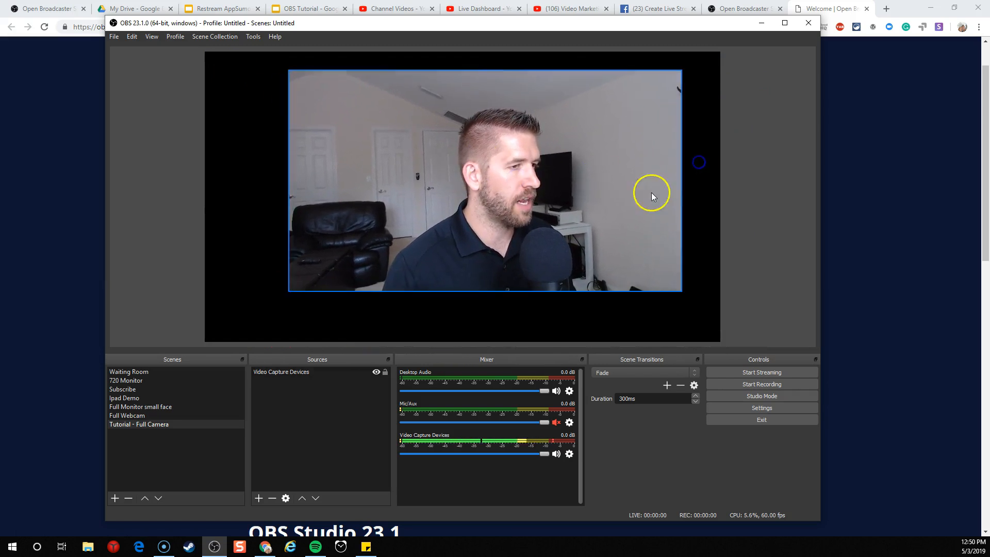
left_click(524, 316)
left_click(507, 212)
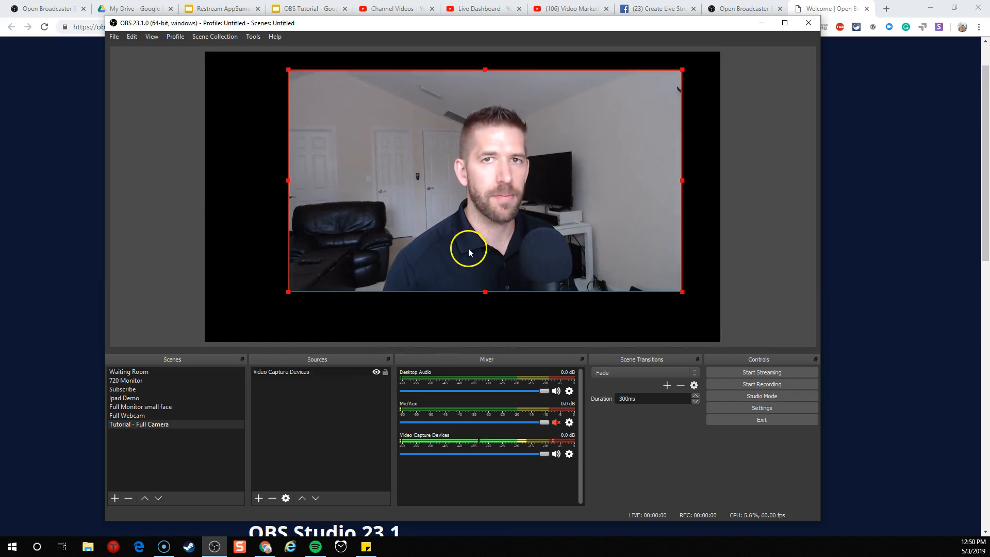
- Align the webcam picture with the canvas's upper-left corner and scale it up to fill the whole canvas
mouse_move(450, 225)
left_mouse_down()
mouse_move(381, 252)
mouse_move(427, 236)
mouse_move(376, 233)
left_mouse_up()
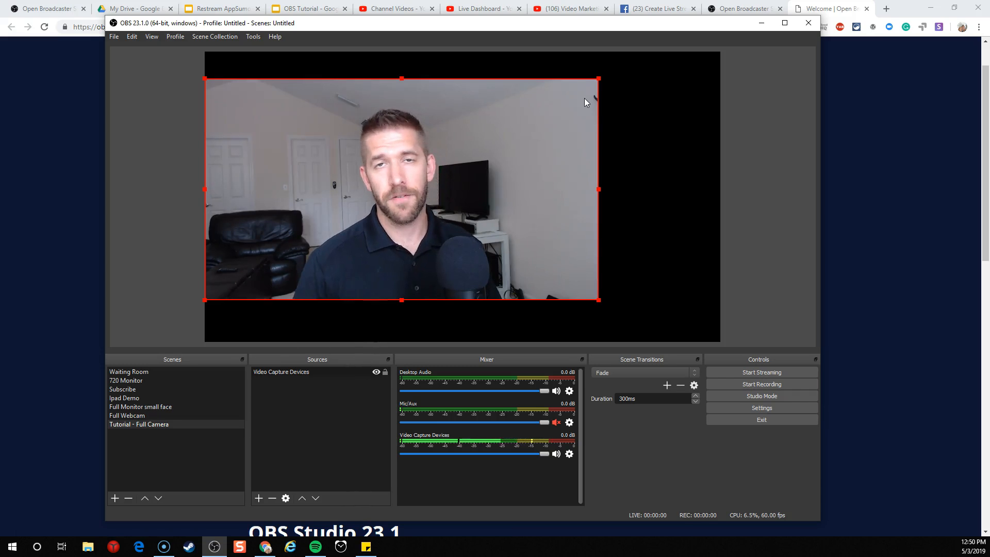
left_click_drag(546, 123, 526, 117)
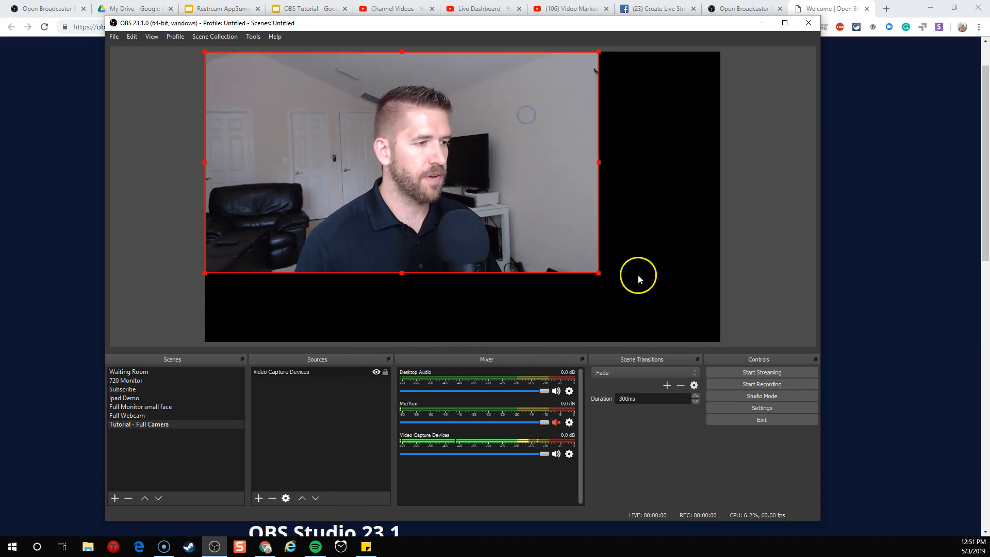
left_click_drag(596, 273, 720, 341)
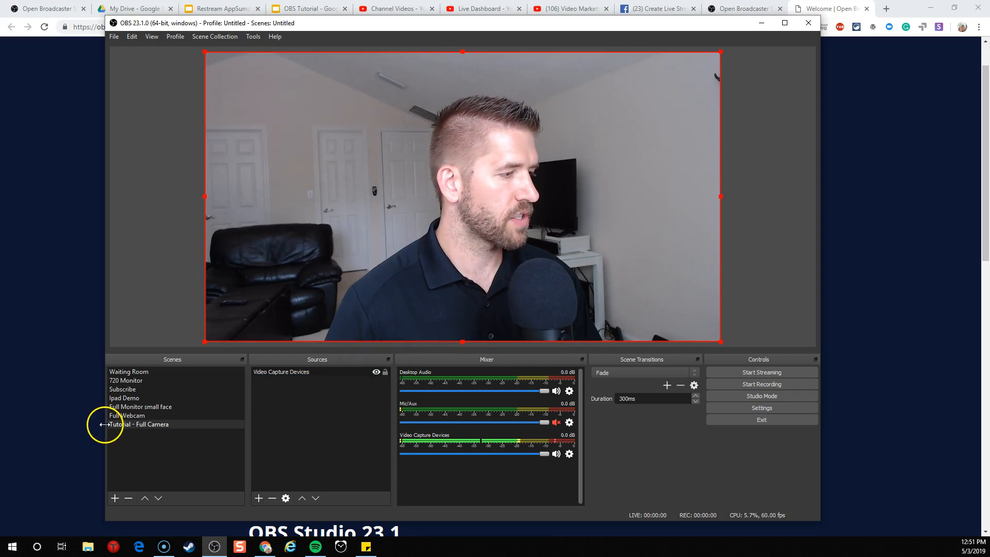
left_click(295, 372)
left_click(473, 232)
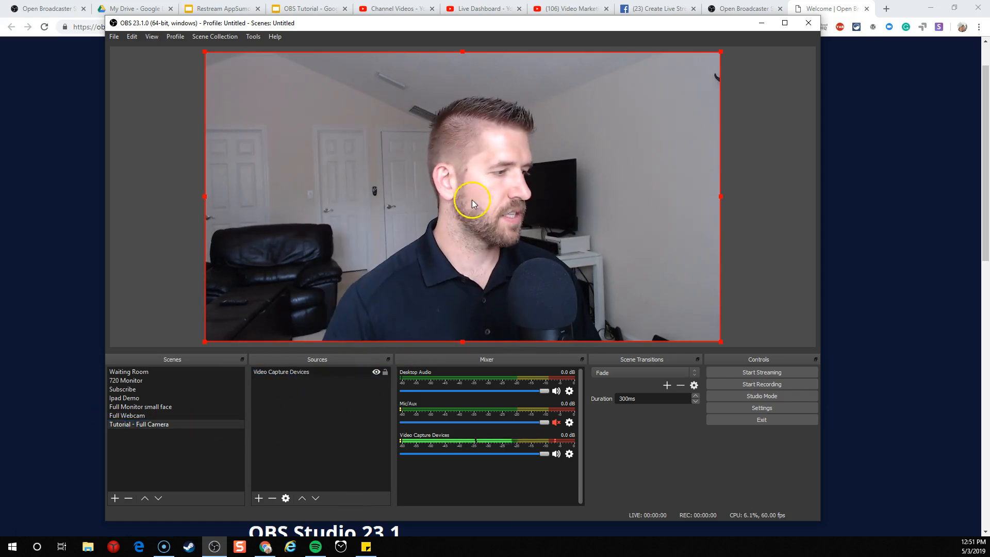
- Add a new scene named "Screen and face tutorial"
left_click(114, 498)
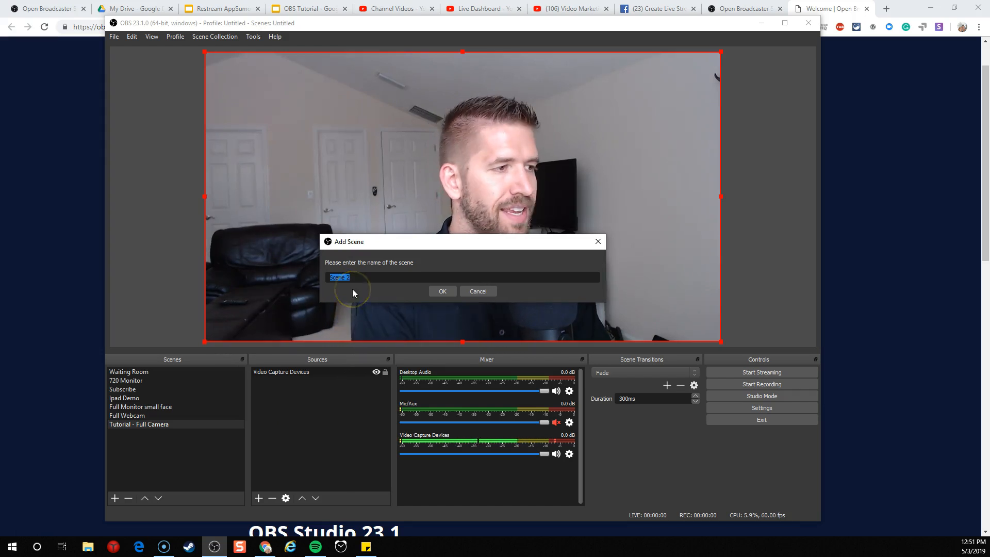
type("Scr")
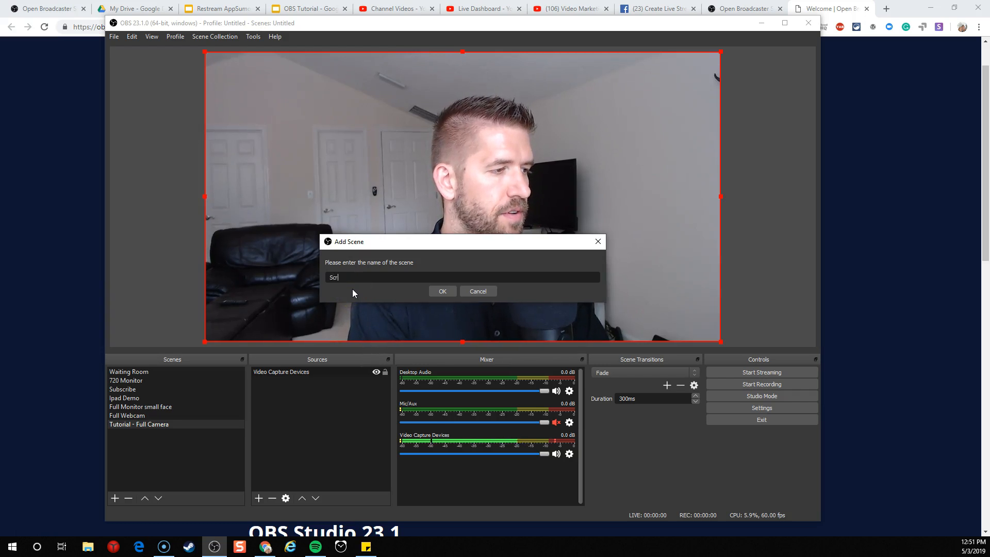
type("een and face tutorial")
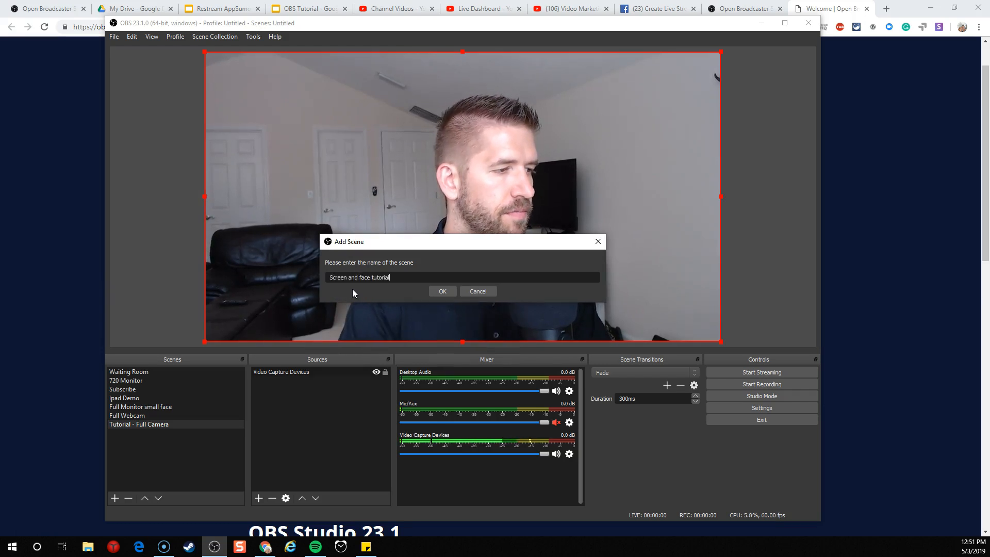
key("Return")
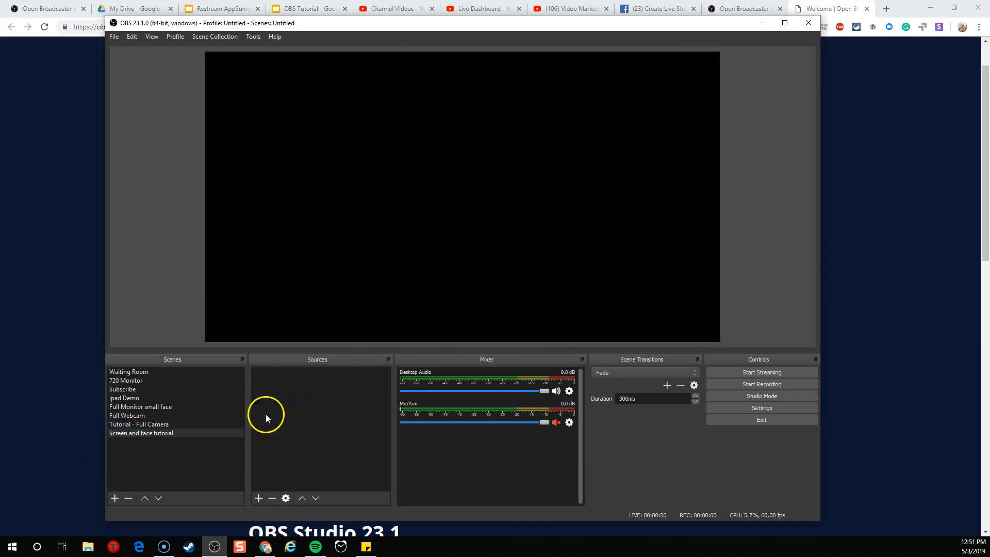
- Add the existing "Video Capture Devices" webcam source to the Screen and face tutorial scene
left_click(259, 500)
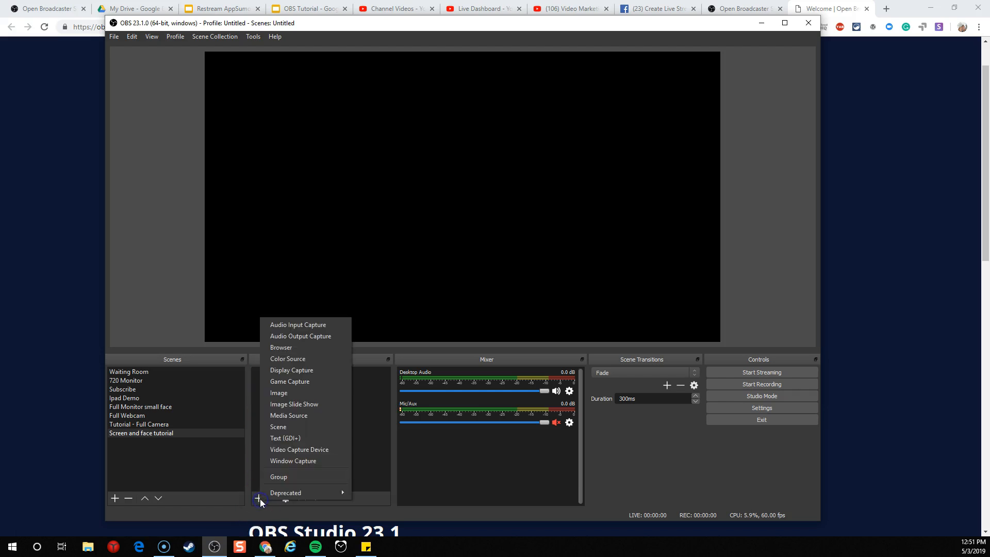
left_click(294, 450)
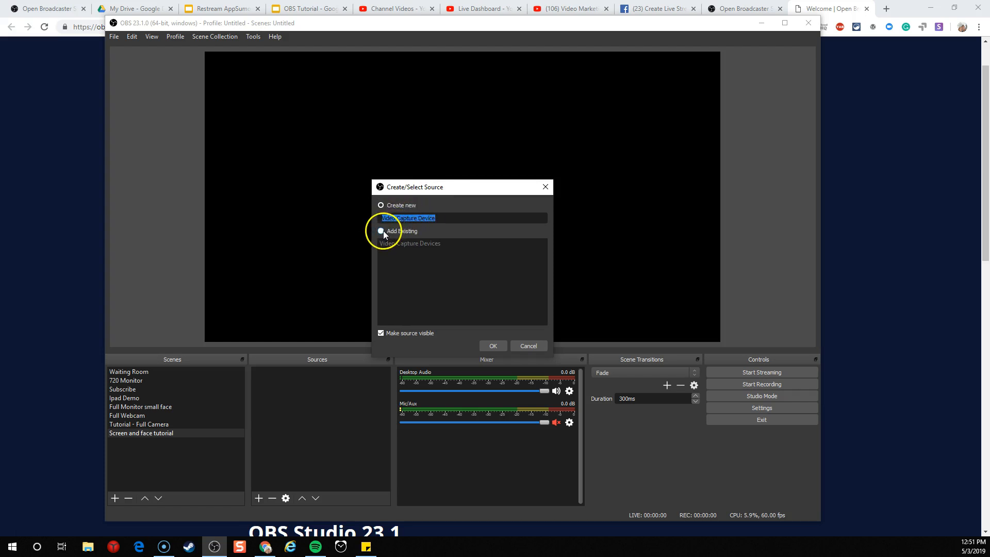
left_click(402, 246)
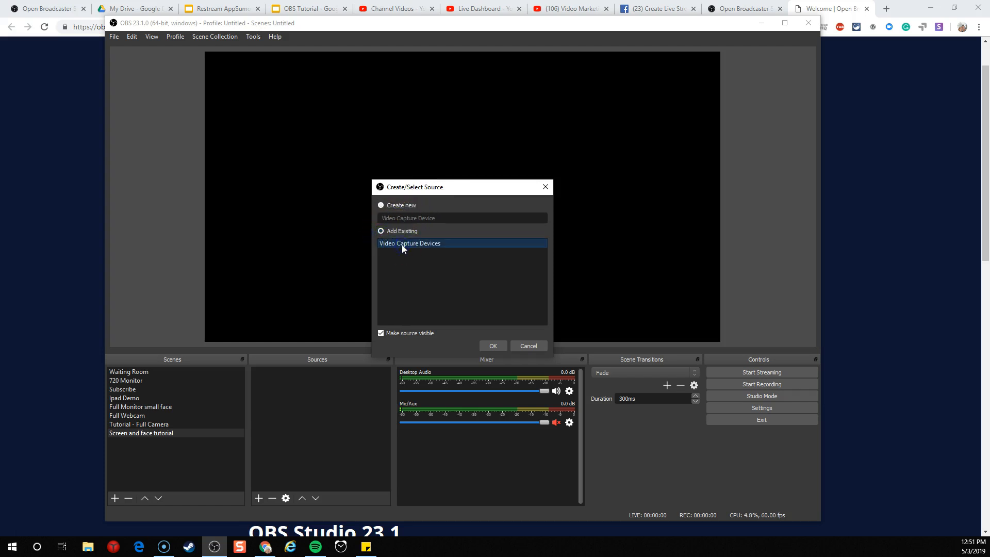
left_click(493, 346)
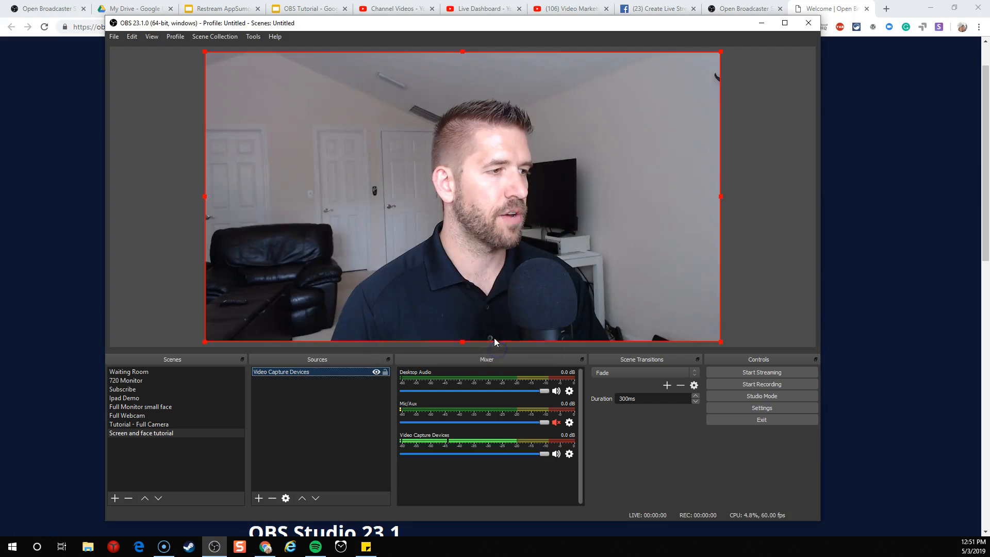
- Shrink the webcam picture from its upper-left corner to about a quarter of the canvas width, keeping it in the canvas's lower-right corner
left_click(505, 143)
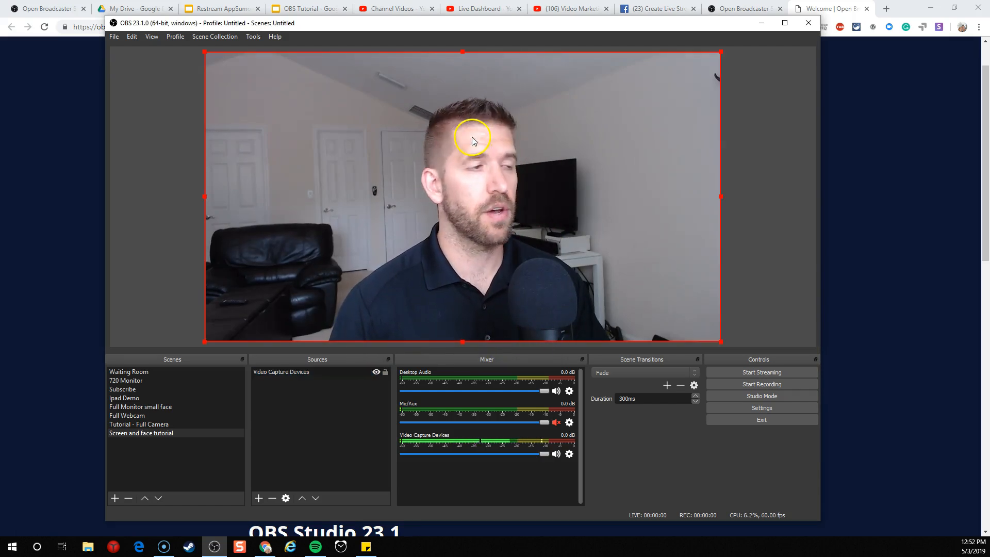
left_click_drag(204, 52, 595, 284)
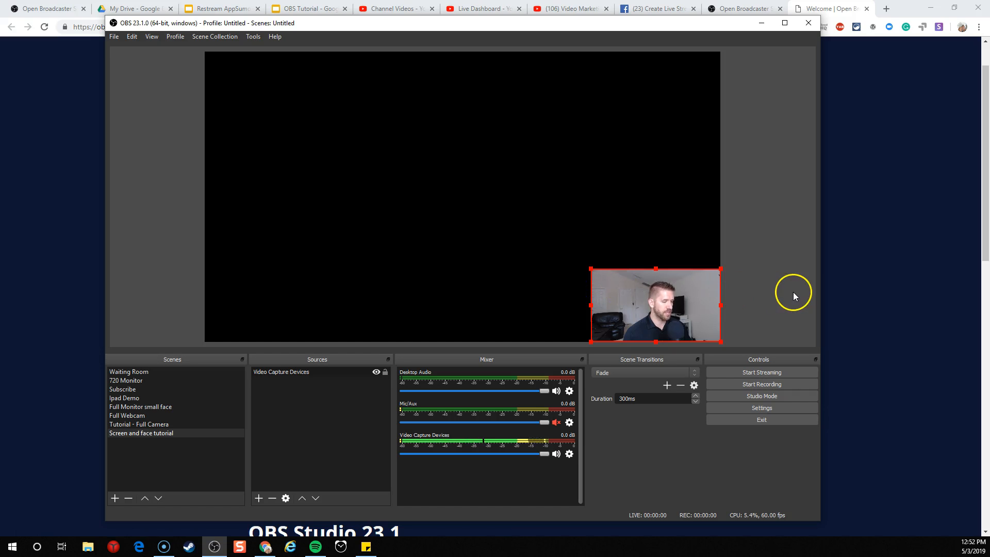
left_click(685, 293)
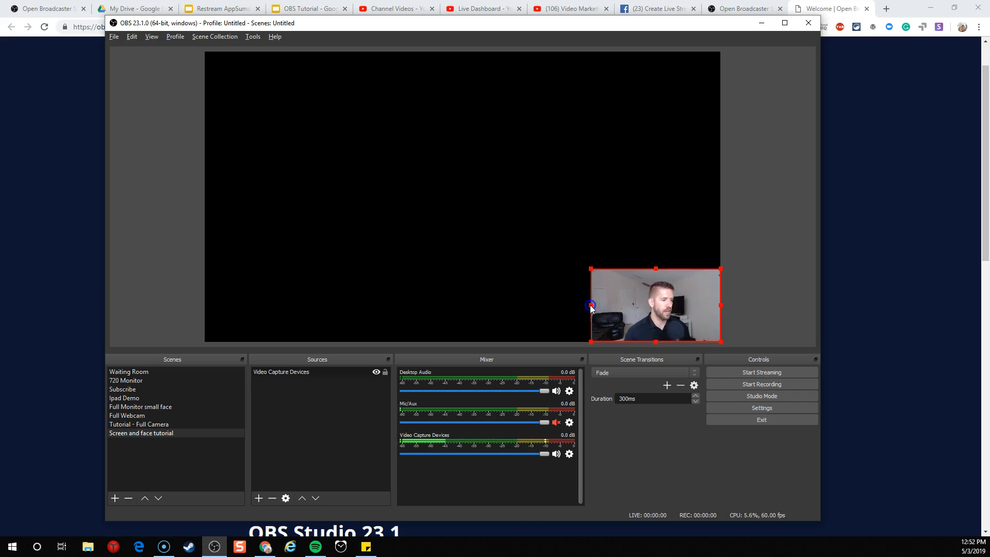
- Crop both sides of the webcam picture to a nearly square frame and fit it smaller into the canvas's lower-right corner
left_click_drag(591, 304, 604, 307)
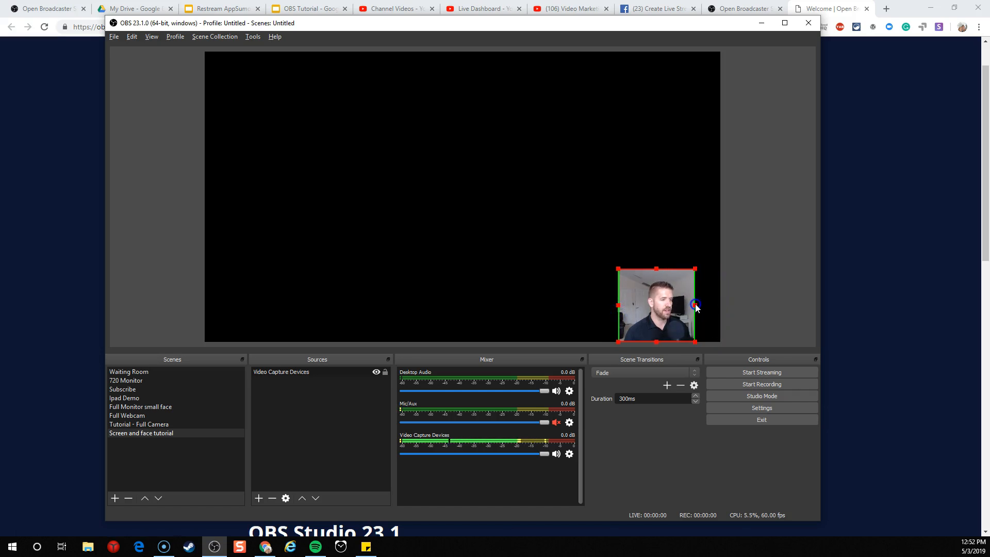
left_click_drag(649, 303, 676, 302)
left_click_drag(644, 268, 655, 281)
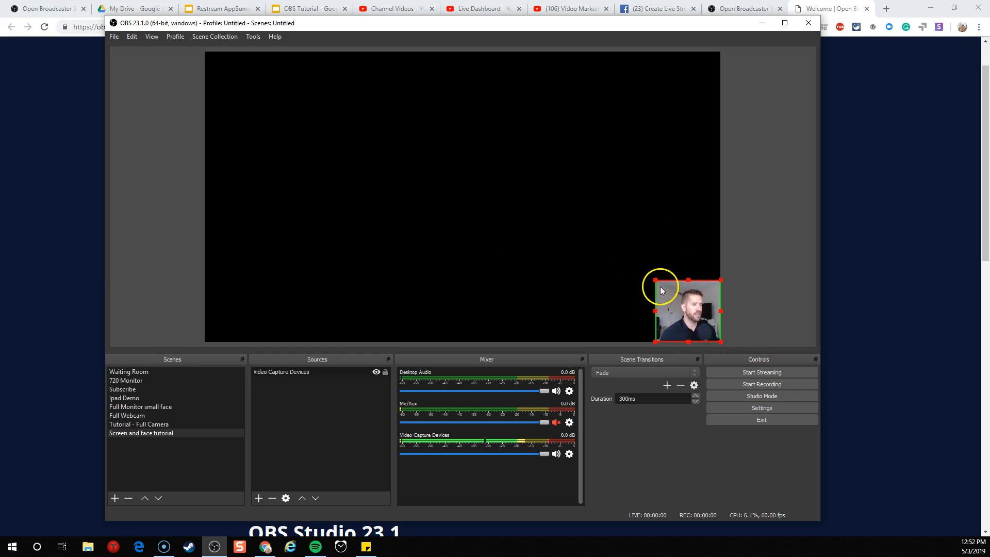
- Extend the webcam picture's side crops outward, then crop both sides tightly around the face again, flush with the canvas's right edge
left_click_drag(656, 314, 627, 315)
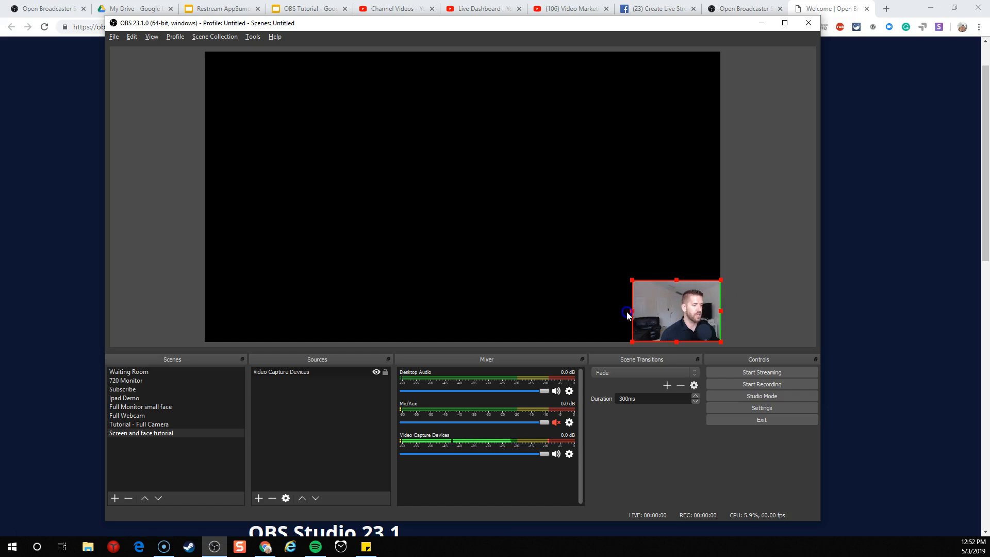
left_click_drag(721, 311, 763, 315)
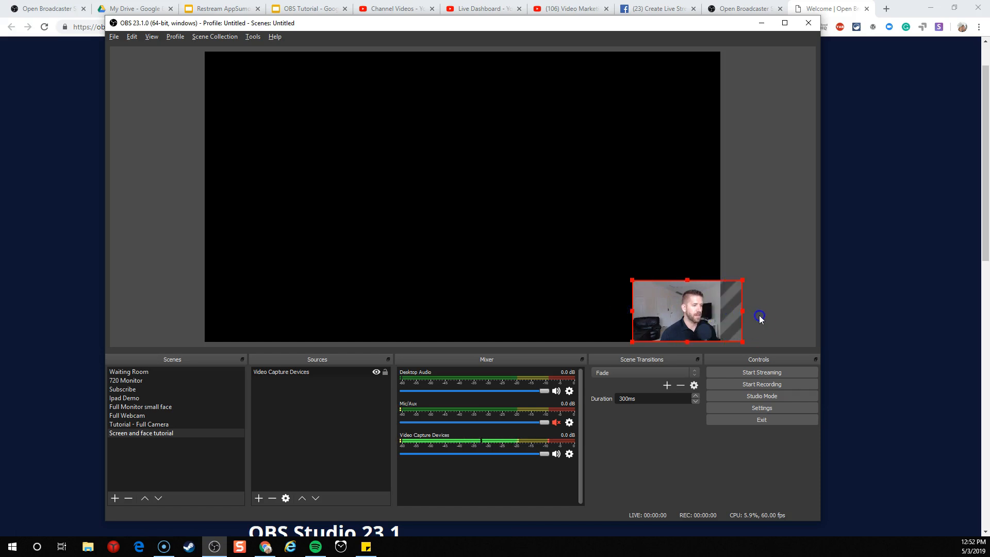
left_click_drag(633, 308, 661, 310)
left_click_drag(742, 314, 723, 311)
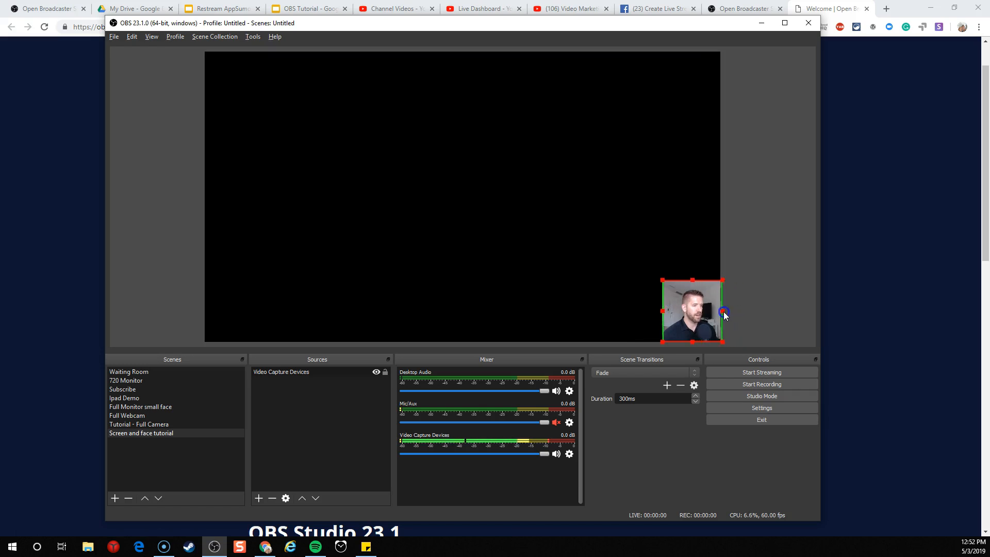
left_click(681, 309)
left_click(729, 311)
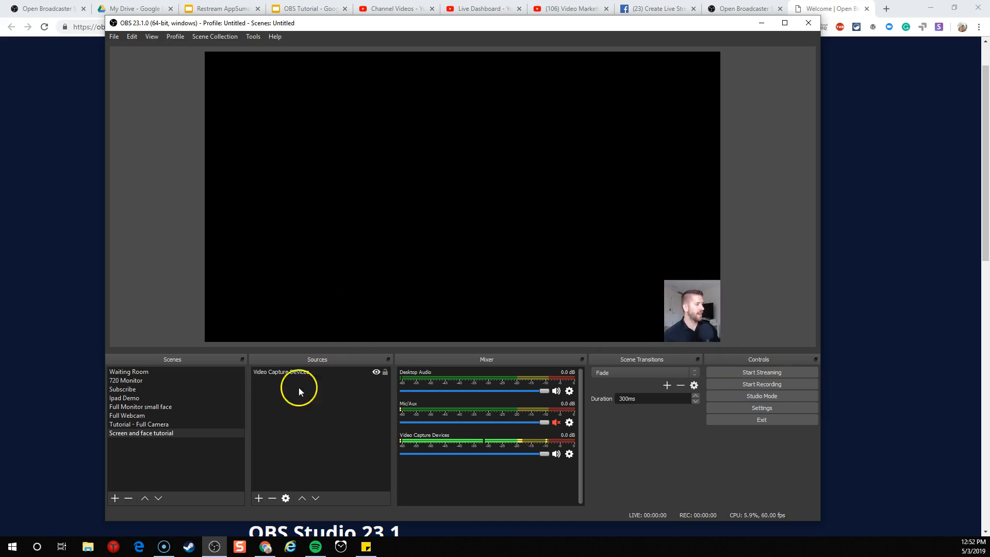
- Add a new Display Capture source named "Main Monitor" that captures Display 1: 2560x1440 with Capture Cursor enabled
left_click(259, 498)
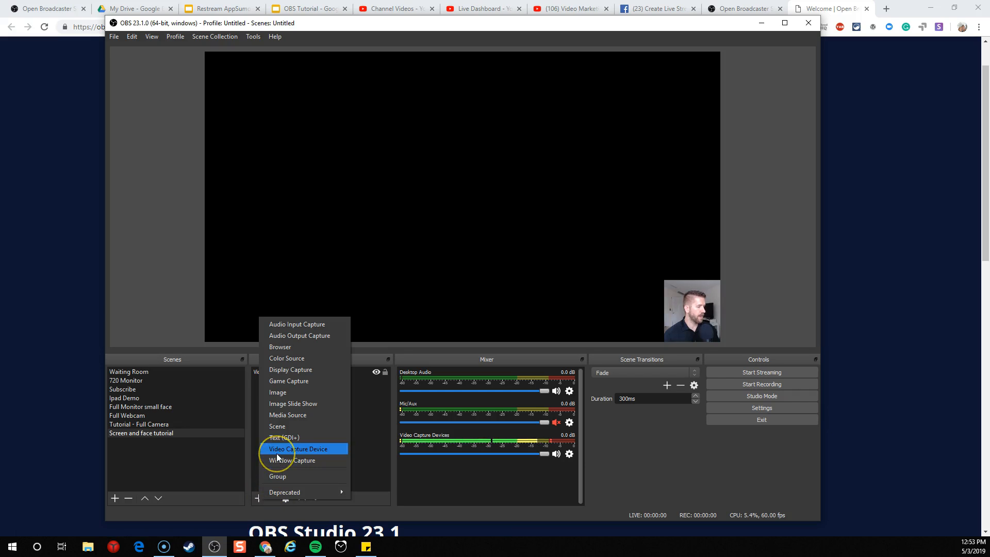
left_click(284, 372)
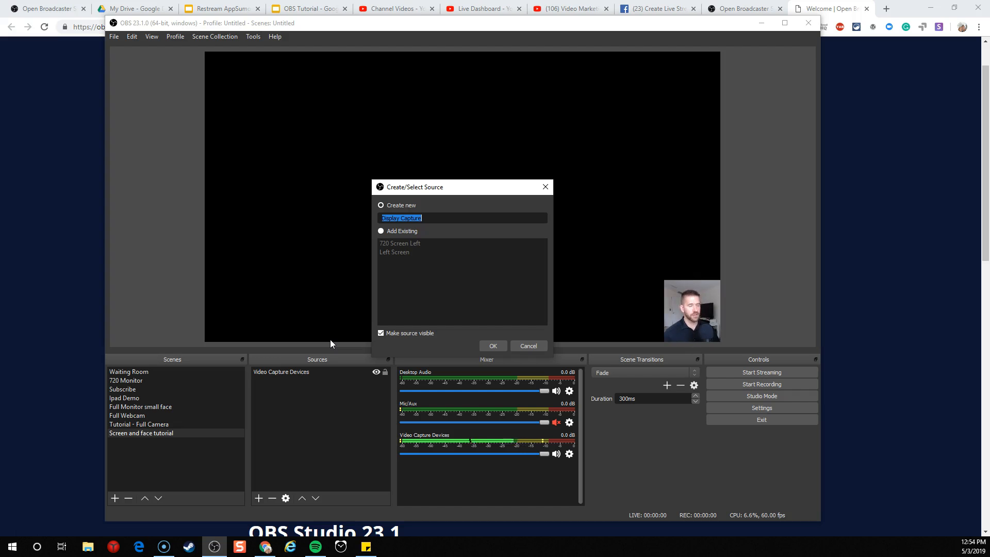
type("Main Monitor")
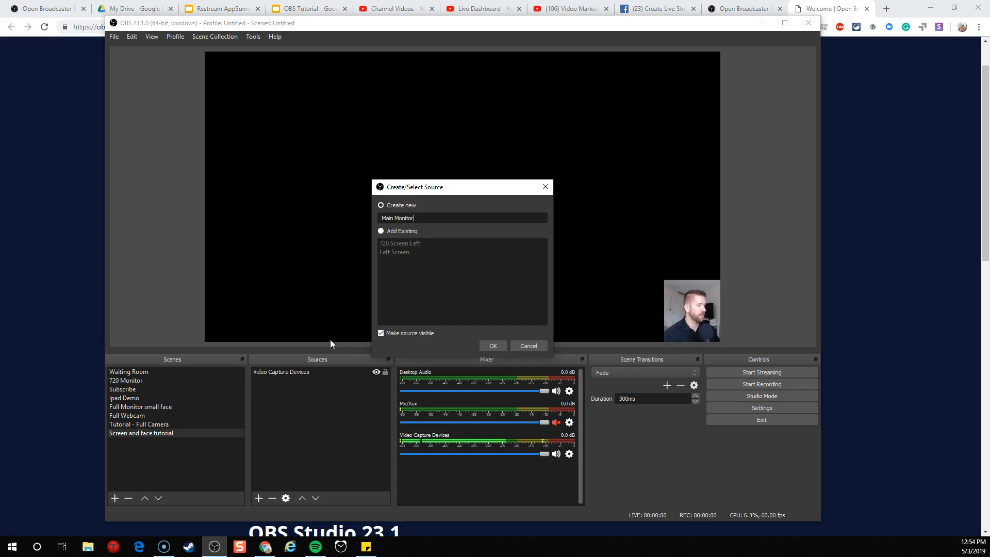
left_click(492, 346)
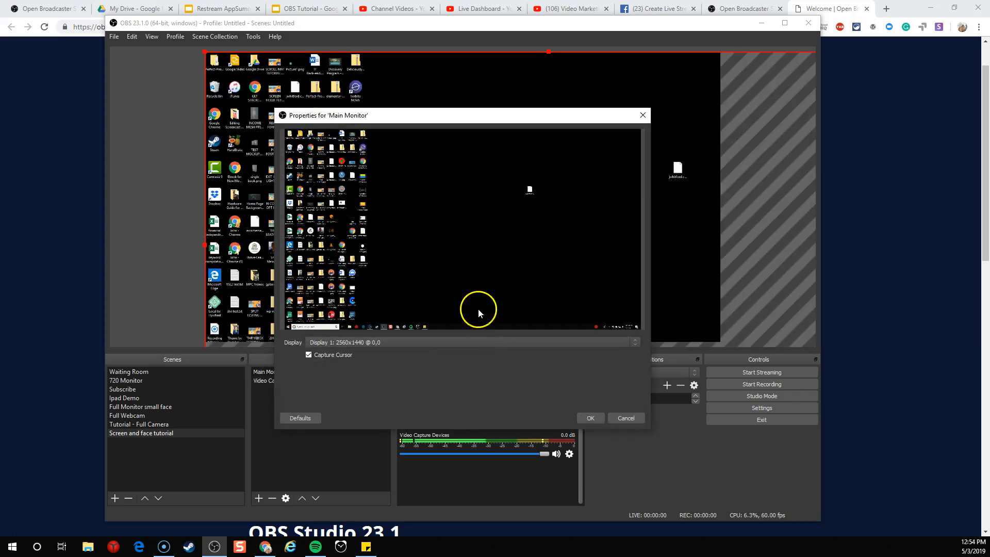
left_click(434, 344)
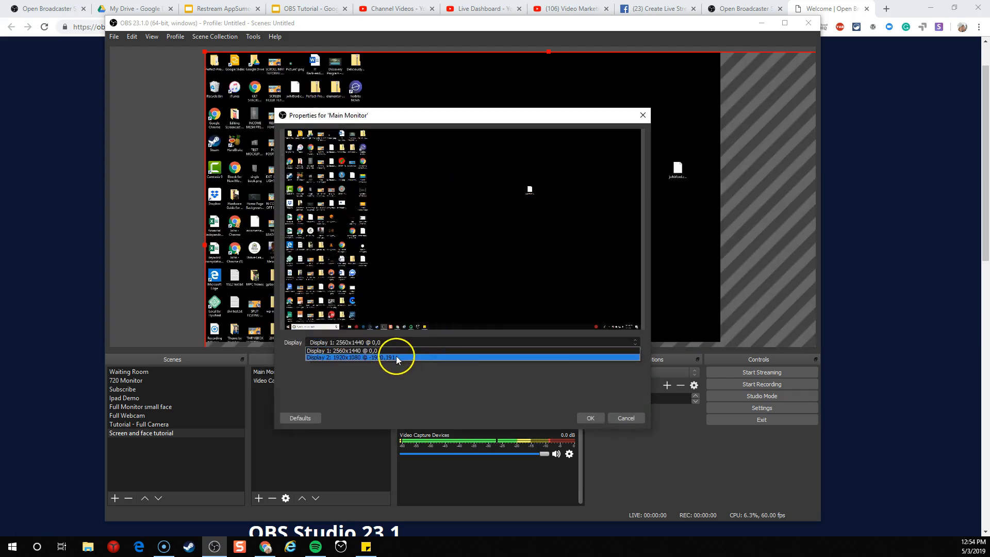
left_click(359, 351)
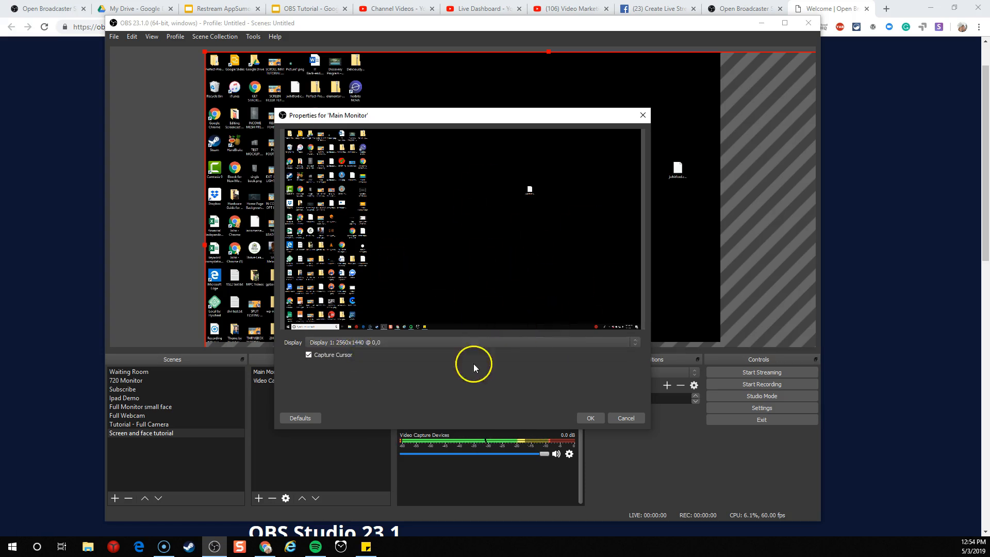
left_click(307, 355)
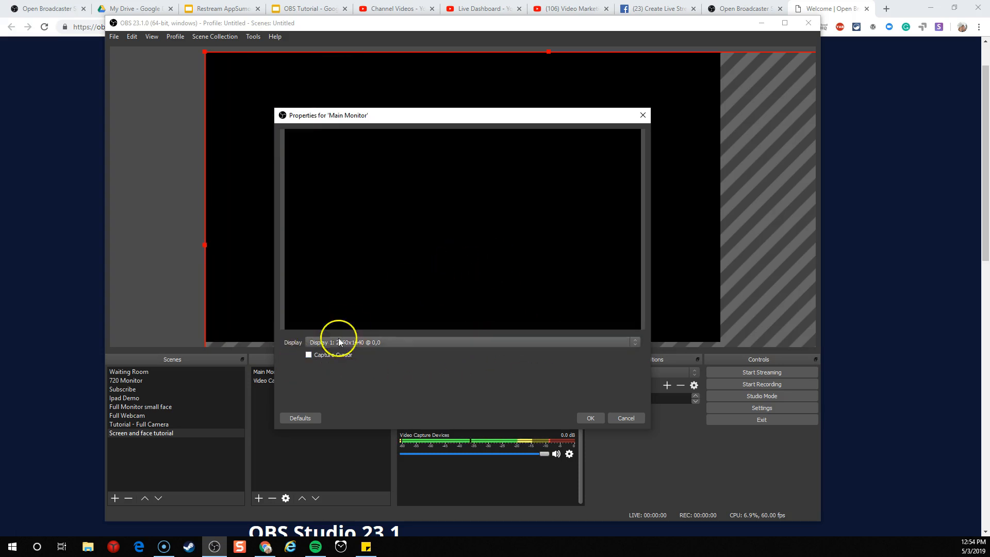
left_click(308, 355)
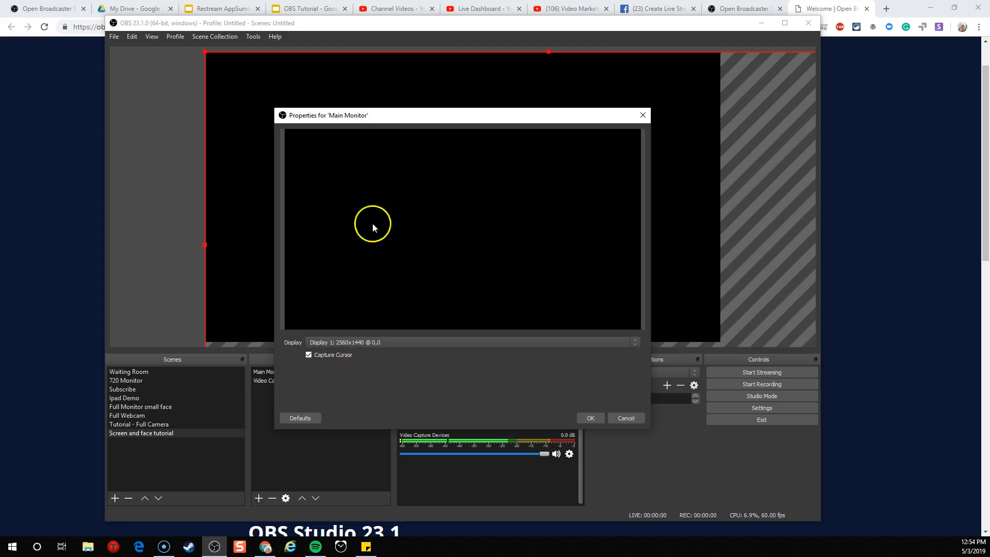
left_click(588, 421)
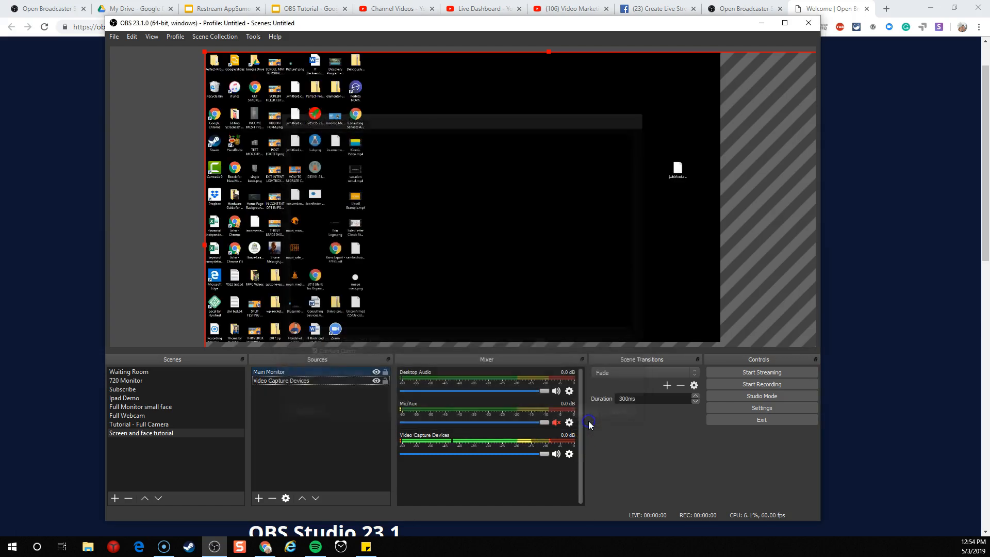
- Scale the oversized Main Monitor capture down to fit inside the canvas and align it with the canvas's upper-left corner
left_click(410, 143)
left_click_drag(475, 170, 493, 191)
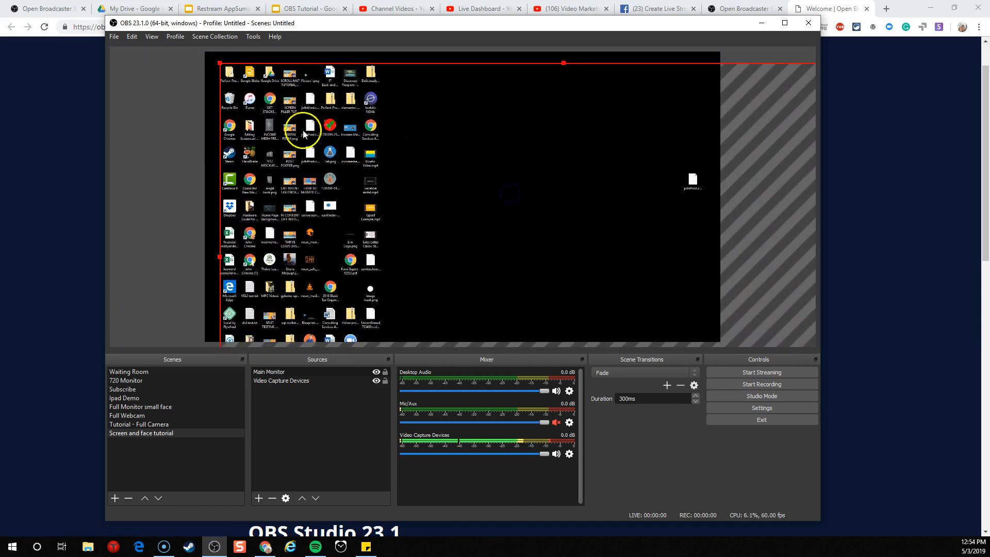
left_click_drag(220, 63, 495, 209)
left_click_drag(629, 272, 350, 111)
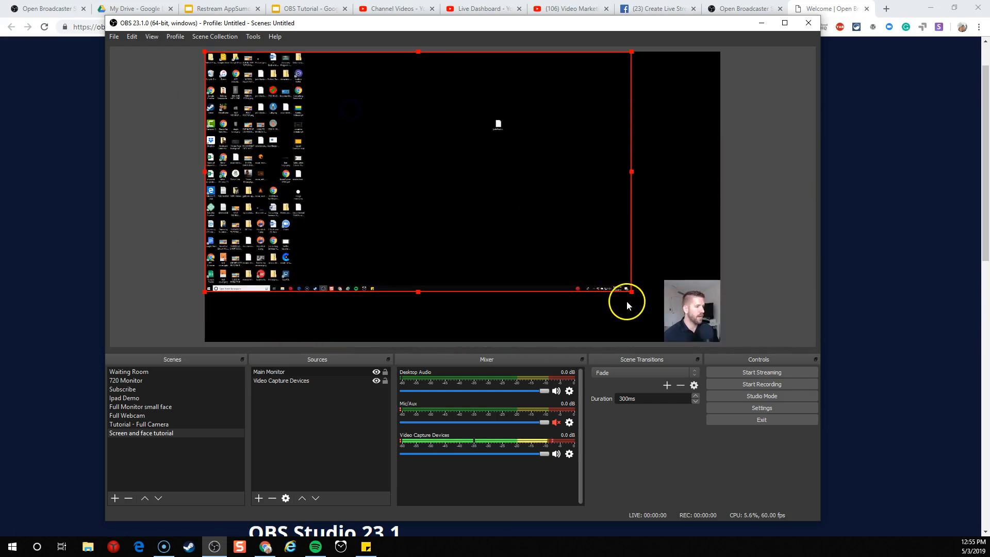
left_click_drag(632, 291, 648, 309)
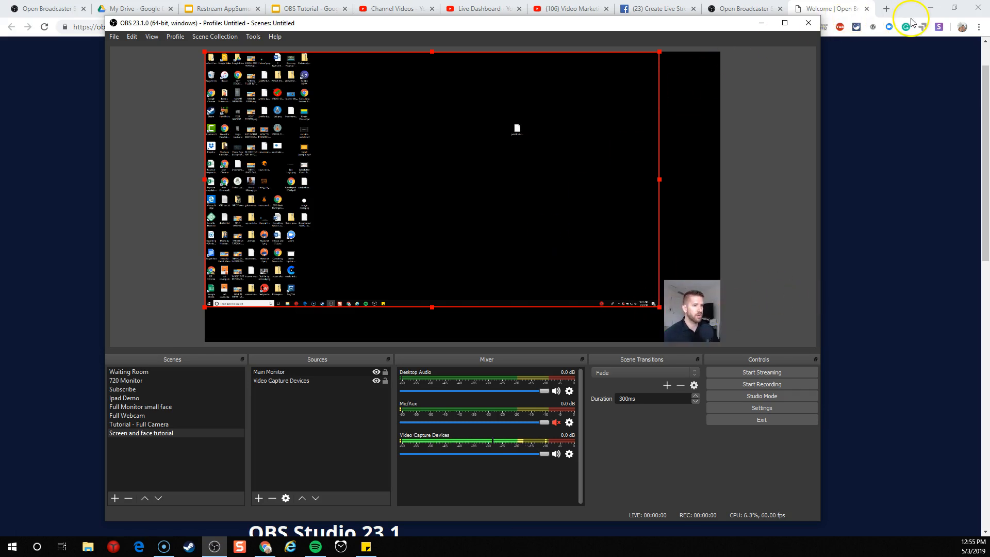
- Minimize the browser and check the main monitor's resolution in the Windows display settings, closing the settings window when done
left_click(931, 9)
right_click(867, 111)
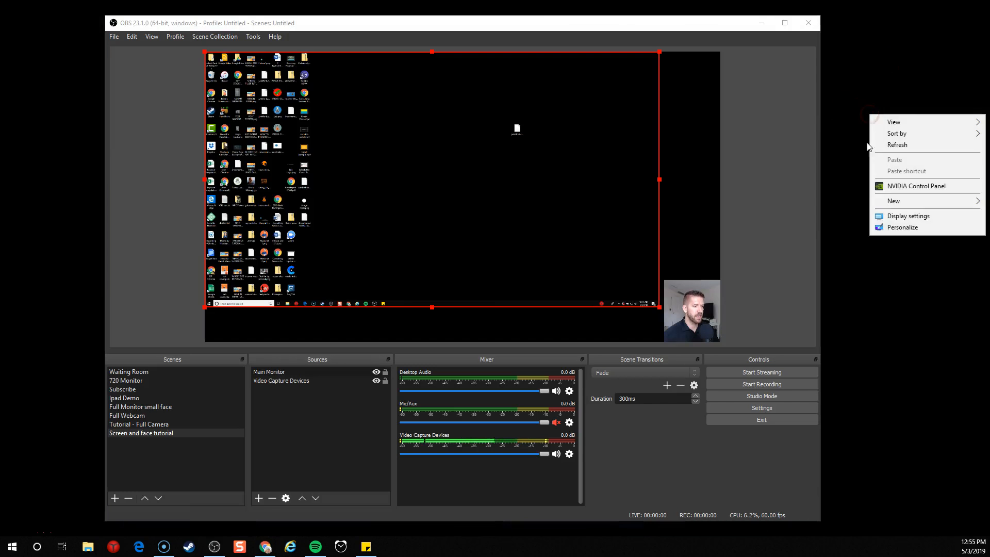
left_click(880, 214)
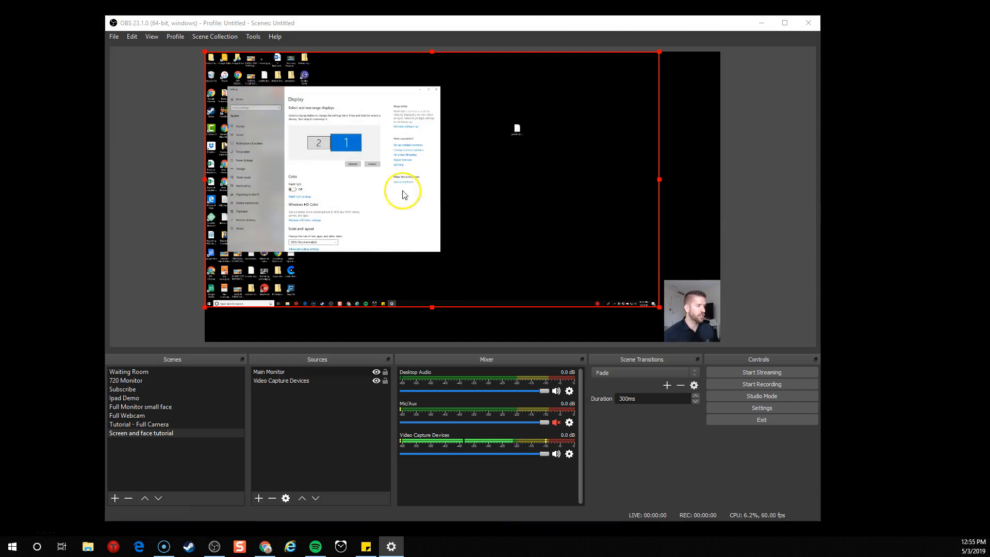
left_click_drag(361, 92, 477, 56)
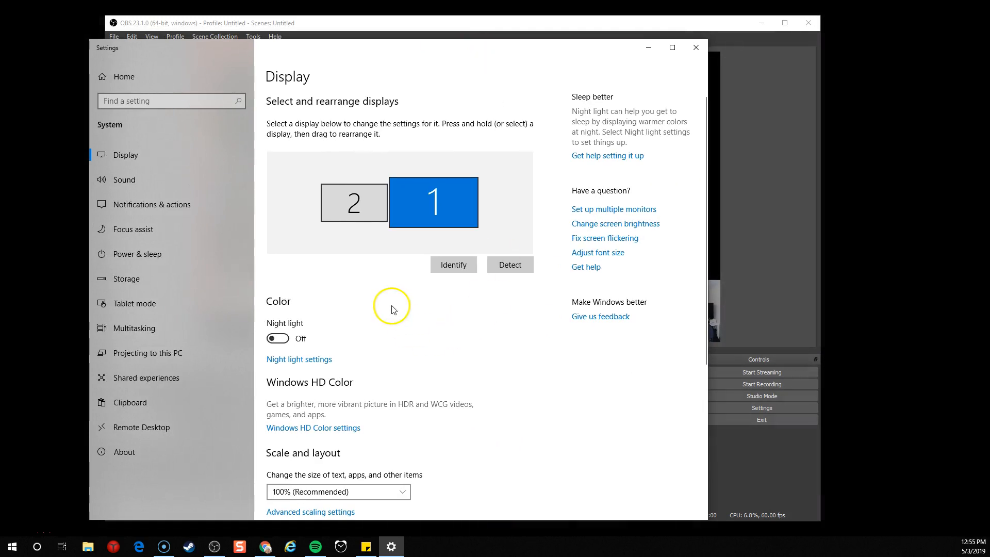
scroll(428, 409, "down", 3)
scroll(428, 409, "down", 1)
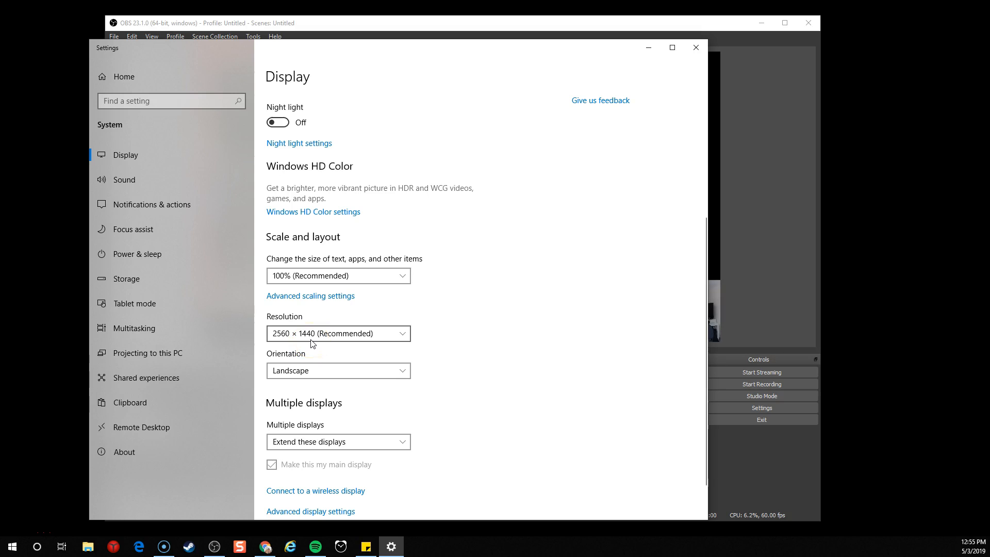
left_click(695, 47)
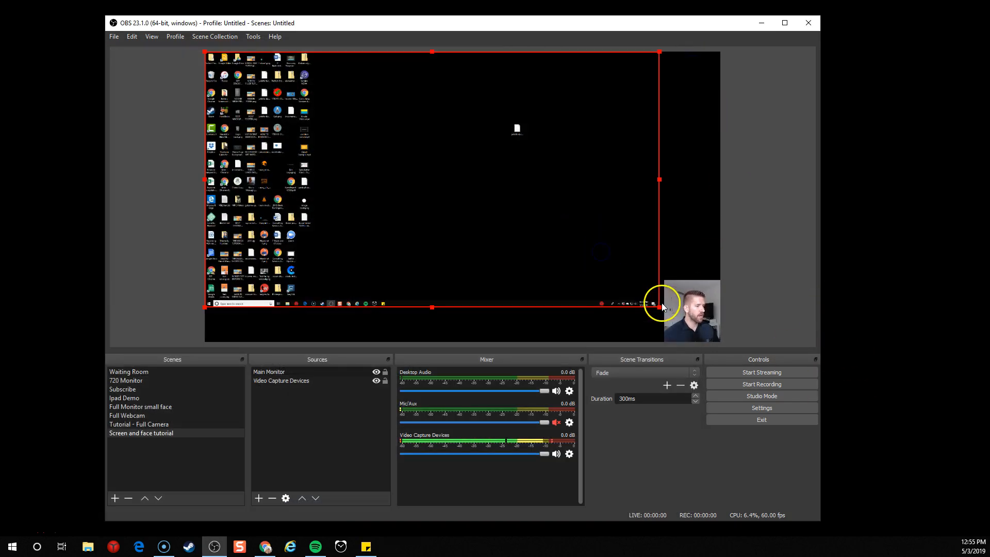
- Enlarge the Main Monitor capture to fill the whole canvas and reorder it below the Video Capture Devices source
left_click_drag(661, 305, 720, 340)
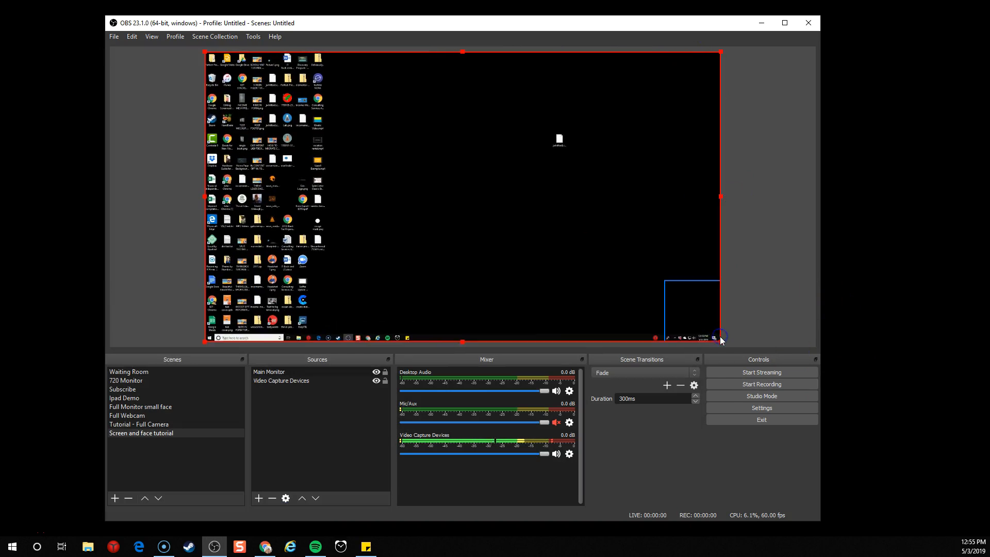
left_click(726, 303)
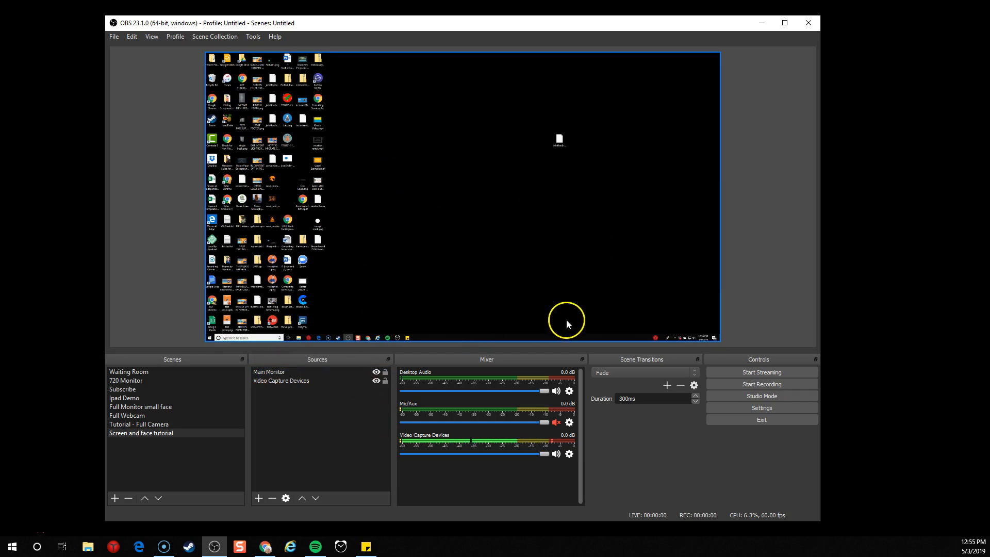
left_click(289, 375)
left_click_drag(295, 373, 294, 384)
left_click(691, 311)
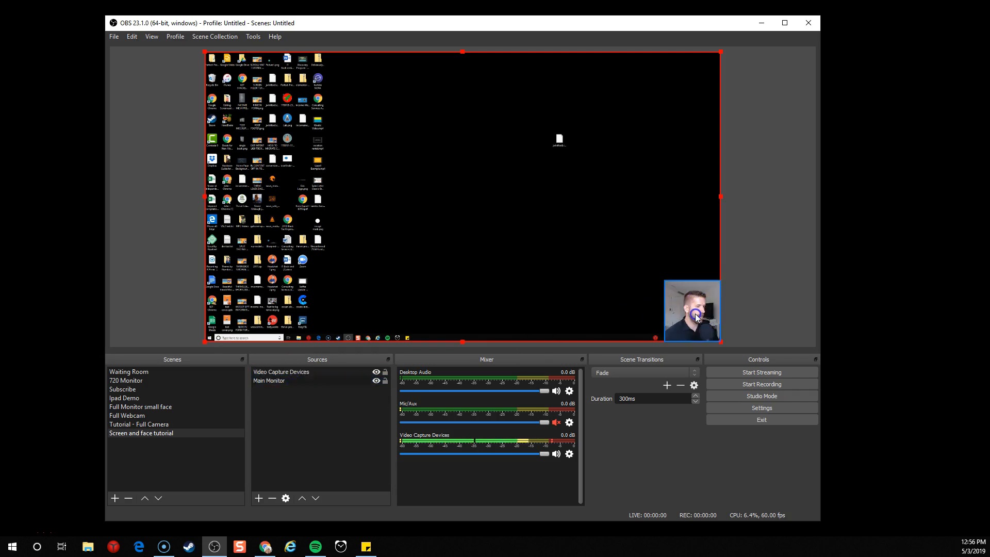
mouse_move(694, 322)
left_mouse_down()
mouse_move(594, 256)
mouse_move(694, 318)
left_mouse_up()
left_click(739, 308)
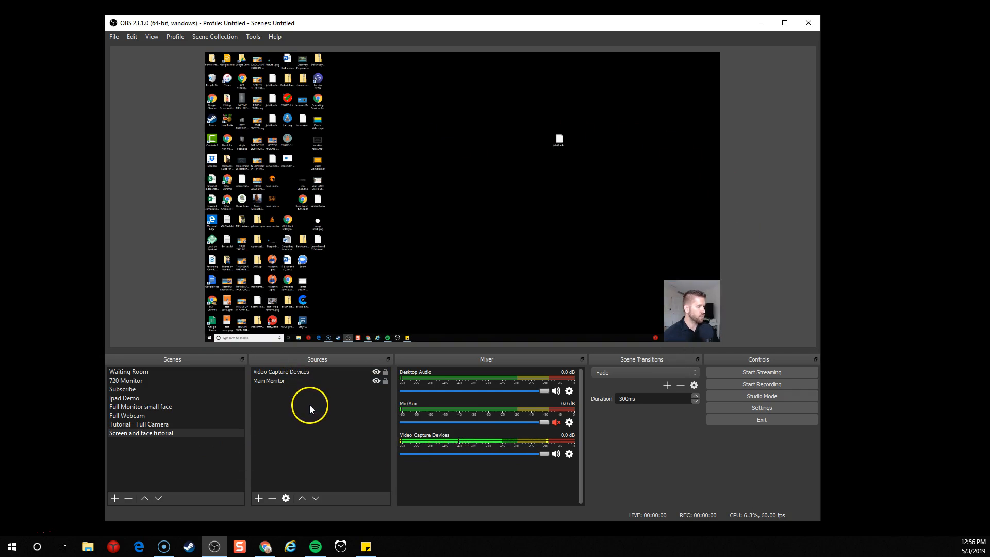
- Switch between the "Tutorial - Full Camera" and "Screen and face tutorial" scenes to compare their layouts, ending on the latter
left_click(125, 425)
left_click(128, 432)
left_click(131, 425)
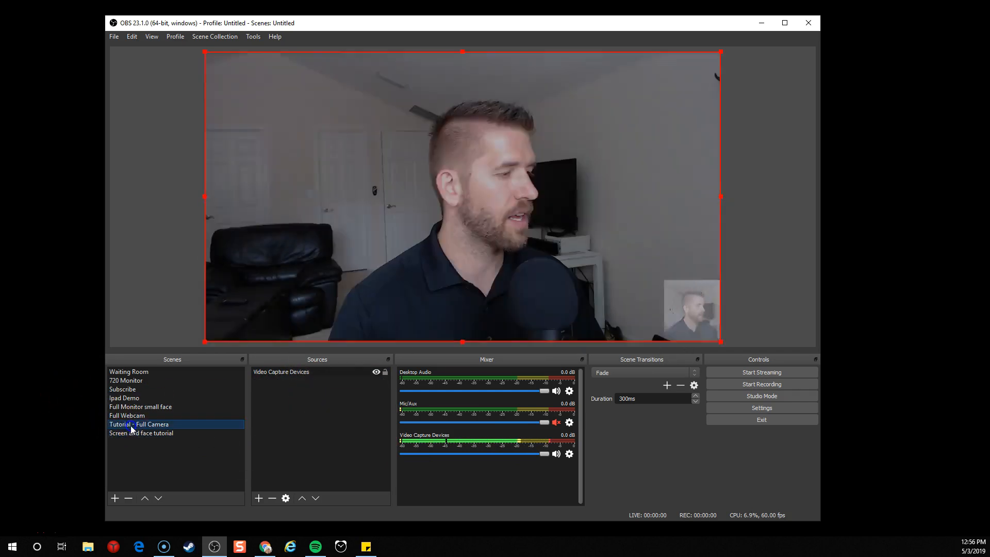
left_click(144, 436)
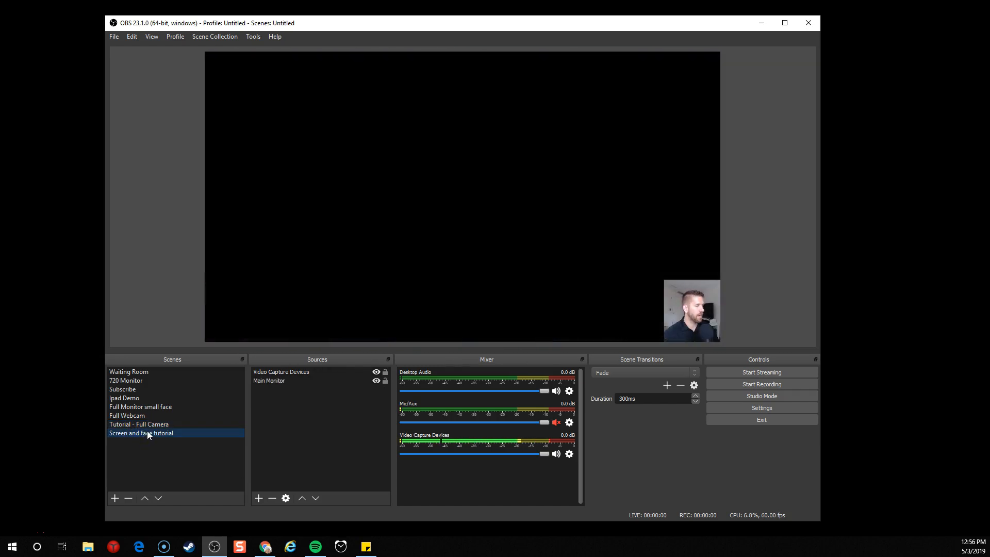
left_click(428, 277)
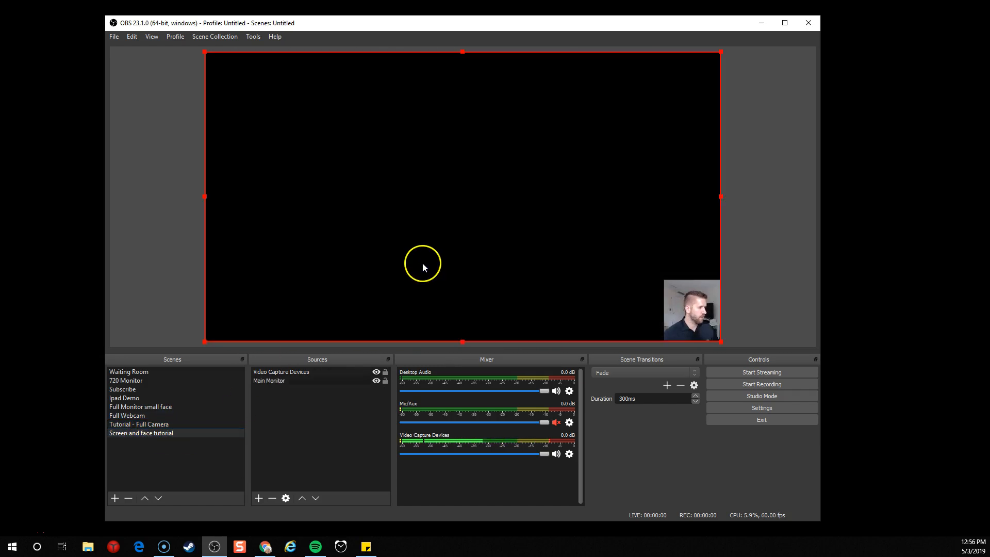
left_click(301, 380)
left_click(289, 421)
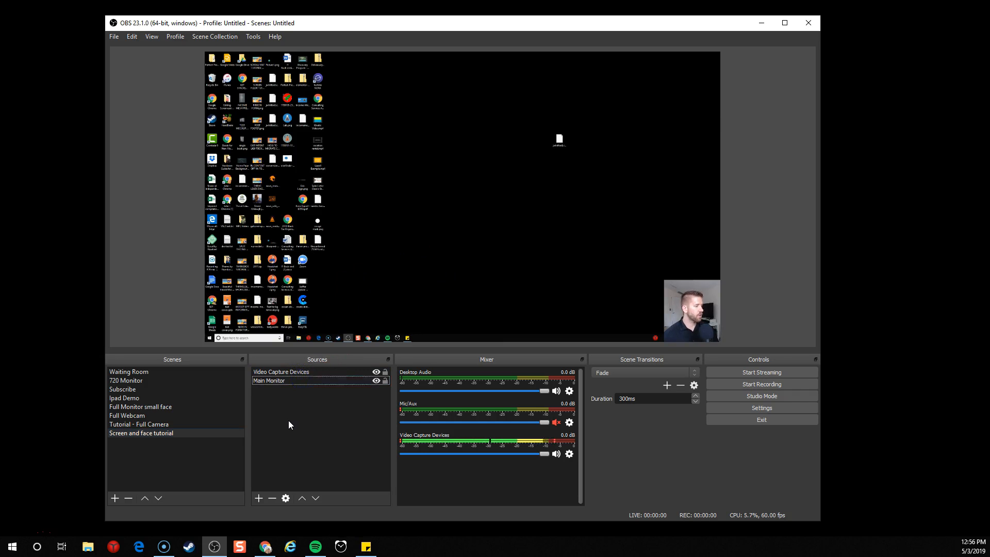
- Add a new scene named "Message and Waiting Room"
left_click(145, 498)
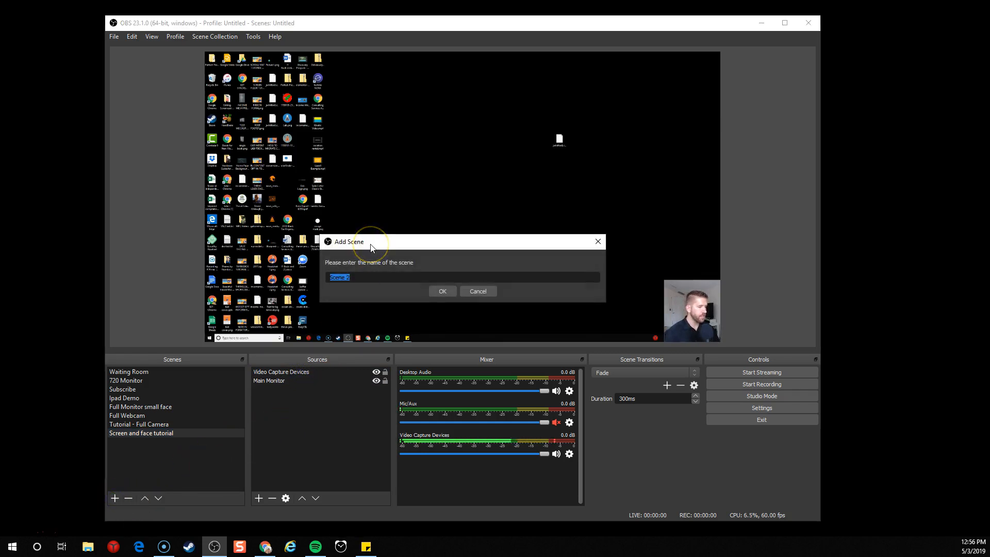
type("Message and Waiting Room")
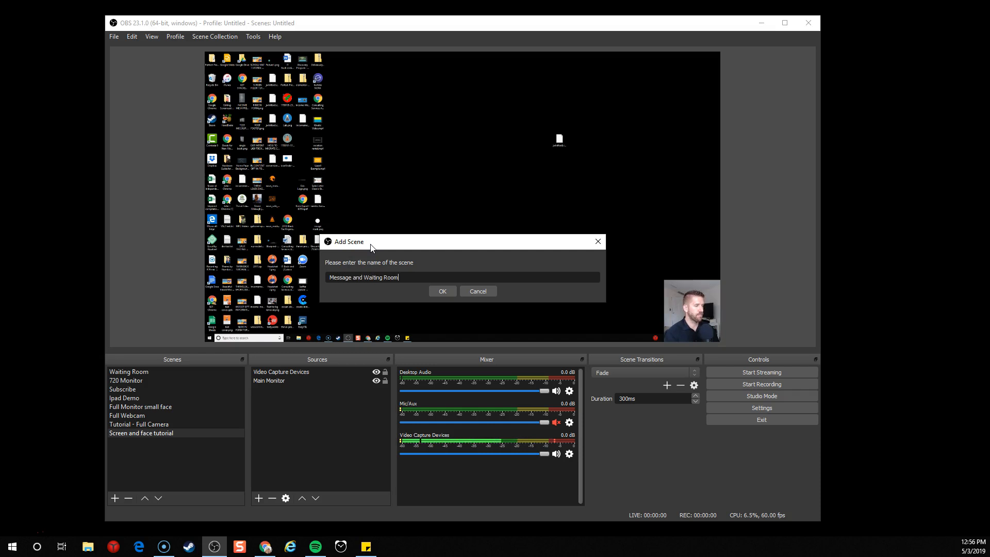
left_click(445, 292)
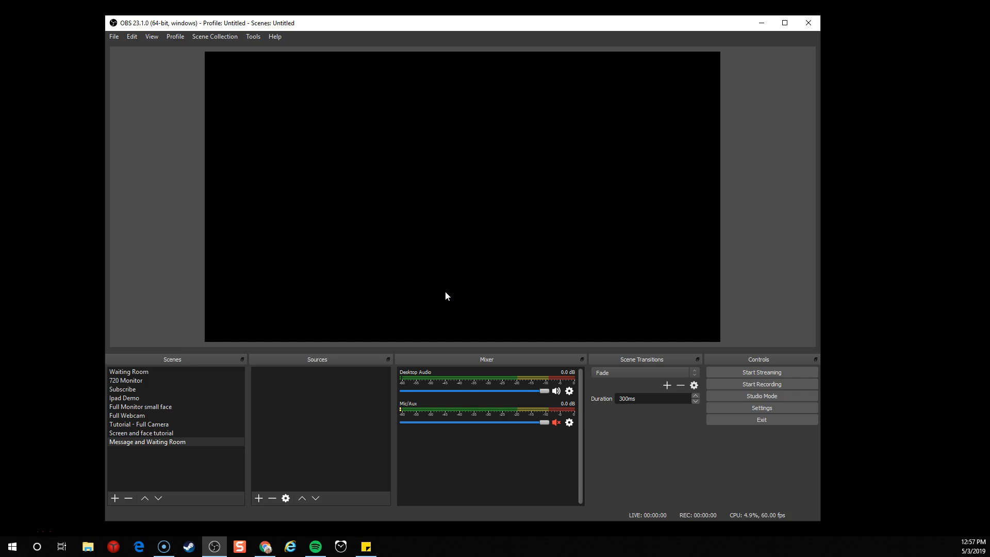
- Add a new Text (GDI+) source named "Welcome Text" to the Message and Waiting Room scene
left_click(343, 382)
left_click(257, 500)
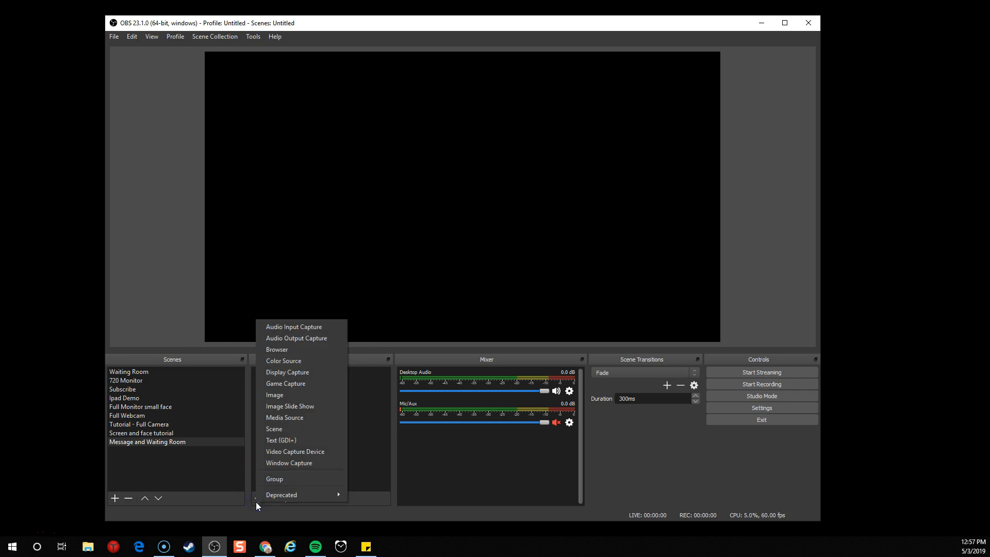
left_click(280, 441)
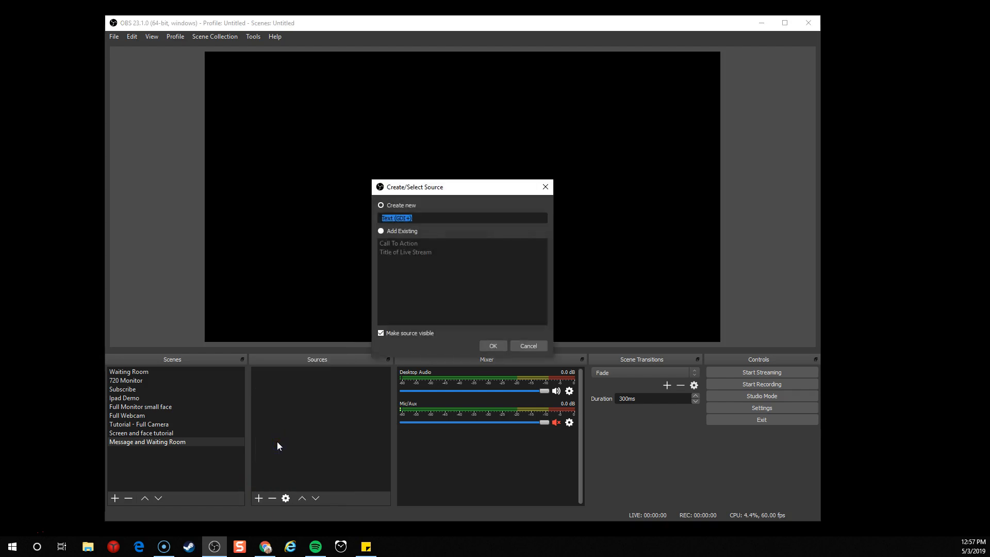
type("Welcome Text")
key("Return")
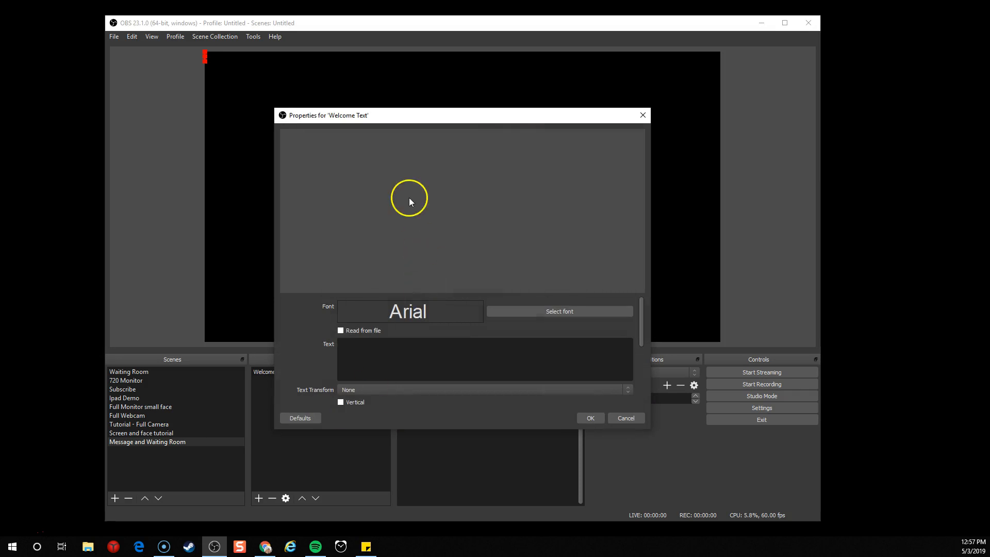
- Set the Welcome Text source's content to "Welcome - we will get started shortly!"
left_click(405, 350)
type("Welc")
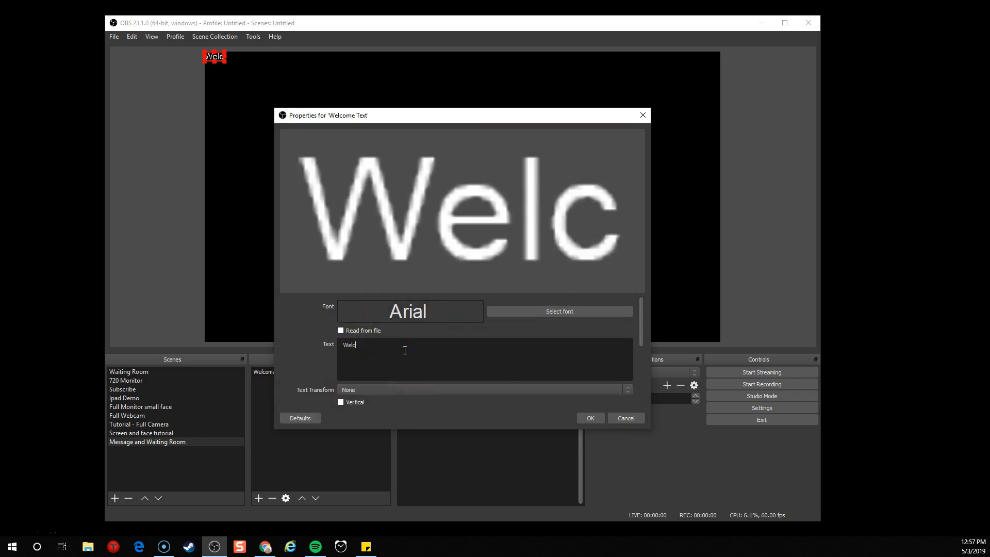
type("ome - we will get st")
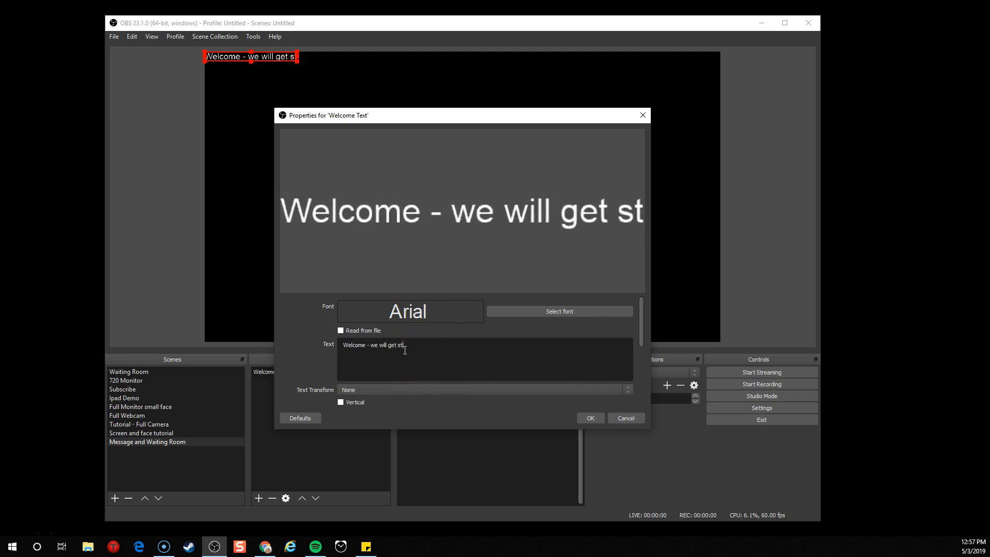
type("arted shortly!")
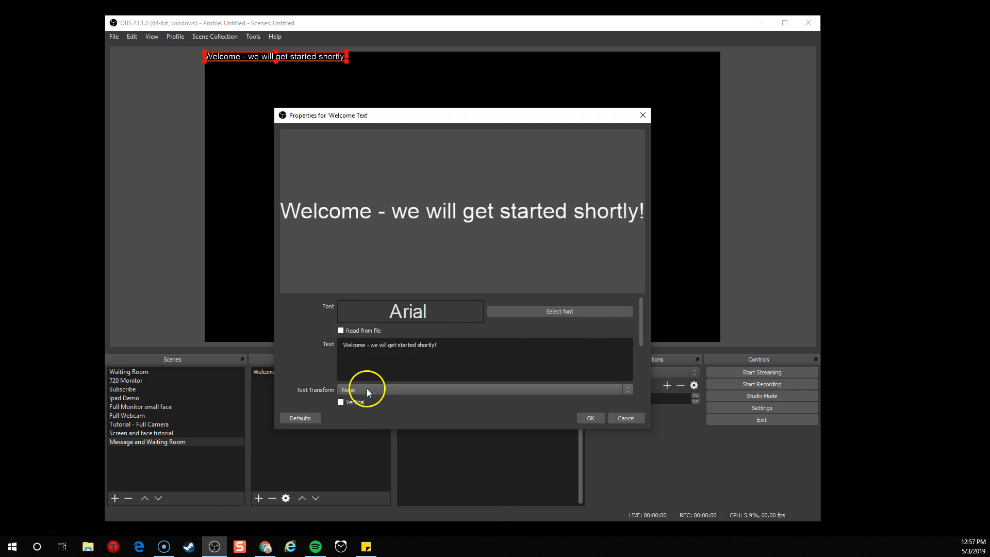
- Set the Welcome Text font to Arial Regular at size 48 and scale the text across the canvas's upper edge
left_click(529, 315)
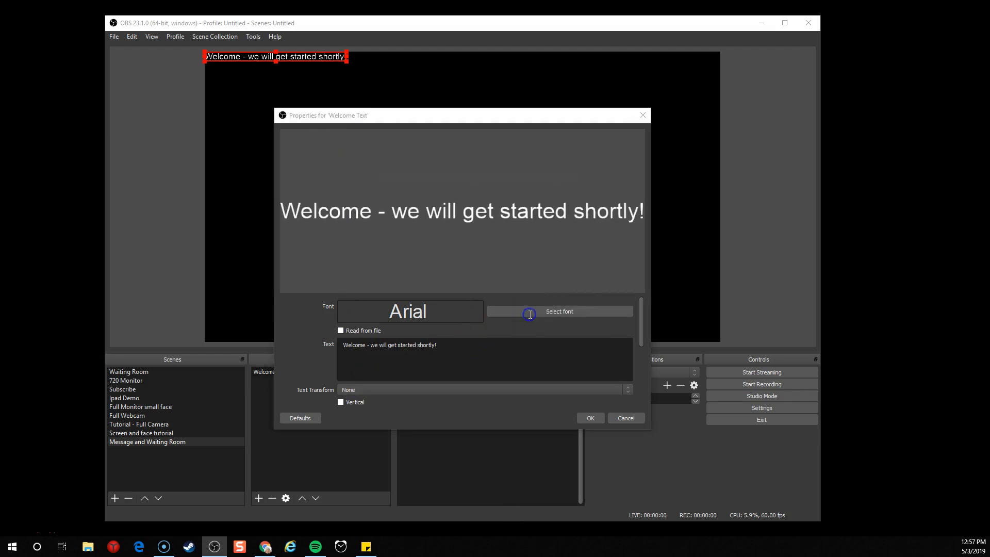
left_click_drag(581, 238, 582, 268)
left_click(564, 264)
left_click(533, 361)
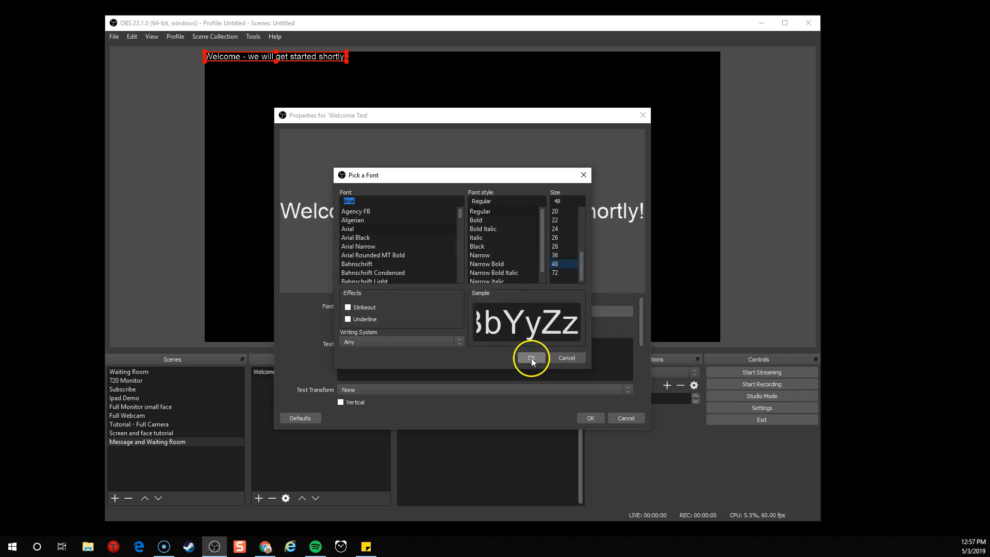
left_click(590, 418)
left_click_drag(392, 66, 449, 71)
left_click(447, 100)
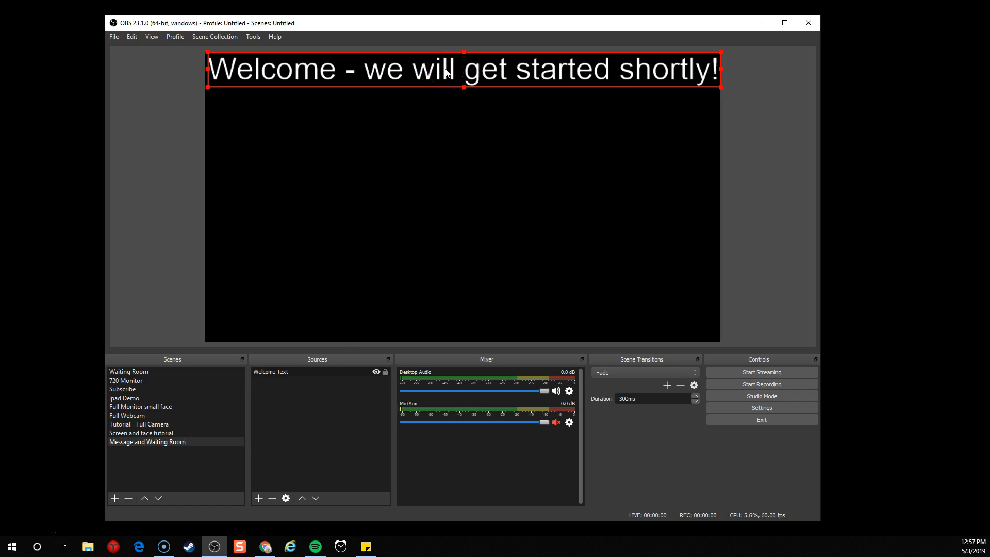
- Review the Welcome Text source's properties, close them and deselect the text
double_click(296, 371)
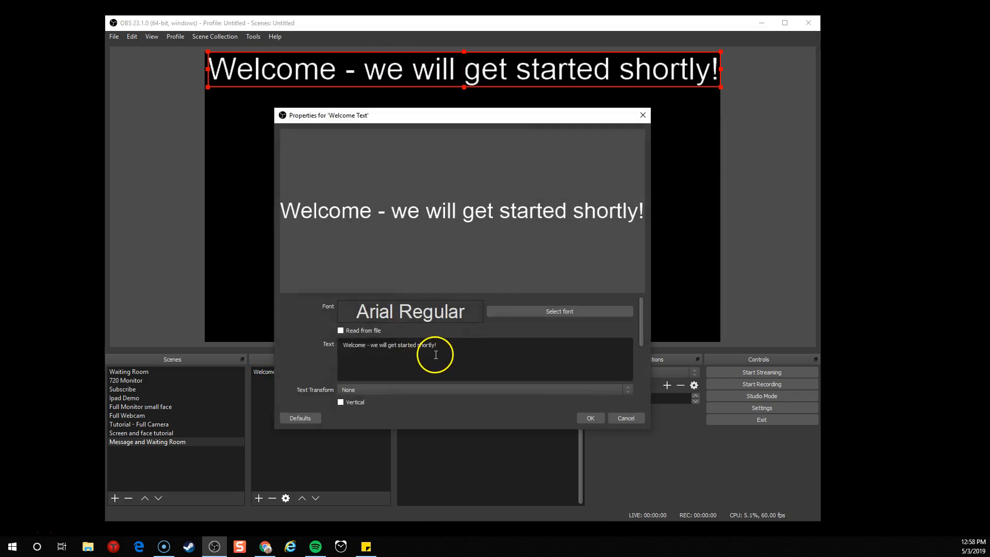
left_click(589, 419)
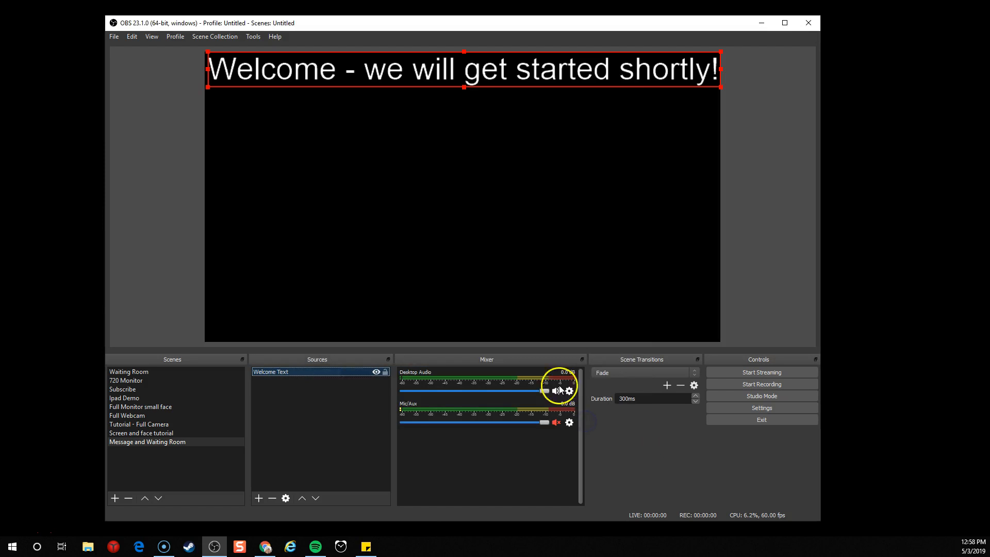
left_click(282, 225)
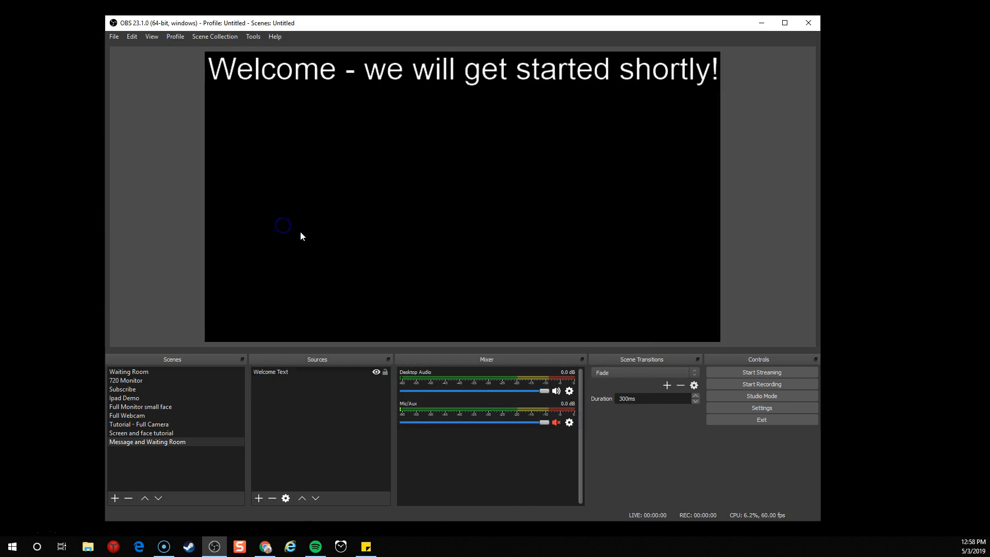
- Add an image source named "Welcome Image" using the file "Restream AppSumo Deal Review.png" from the Featured Images folder
left_click(261, 500)
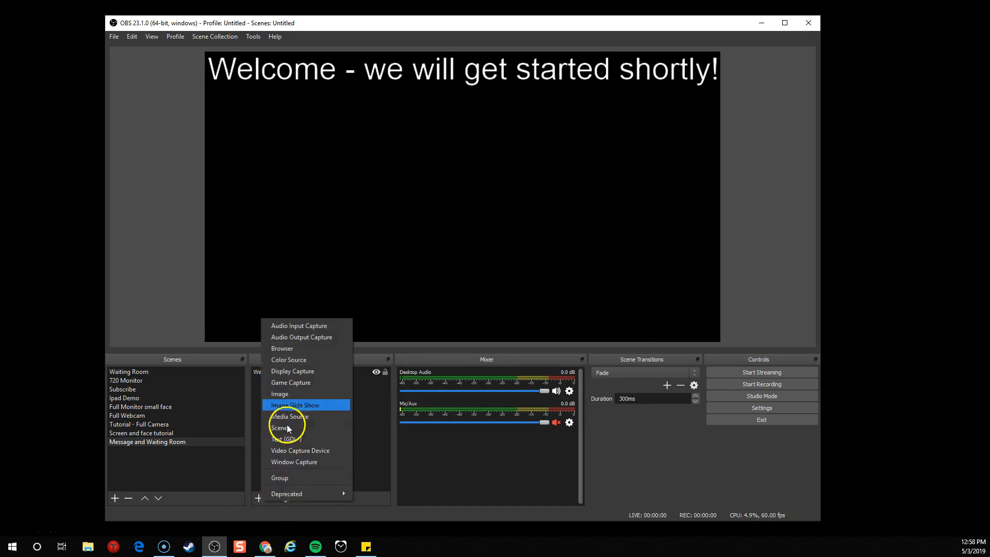
left_click(291, 397)
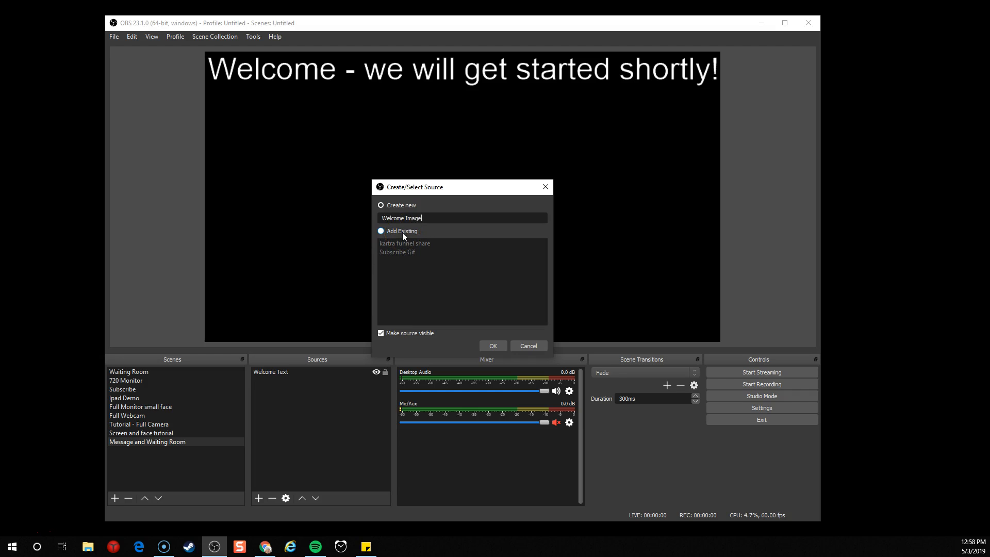
left_click(492, 346)
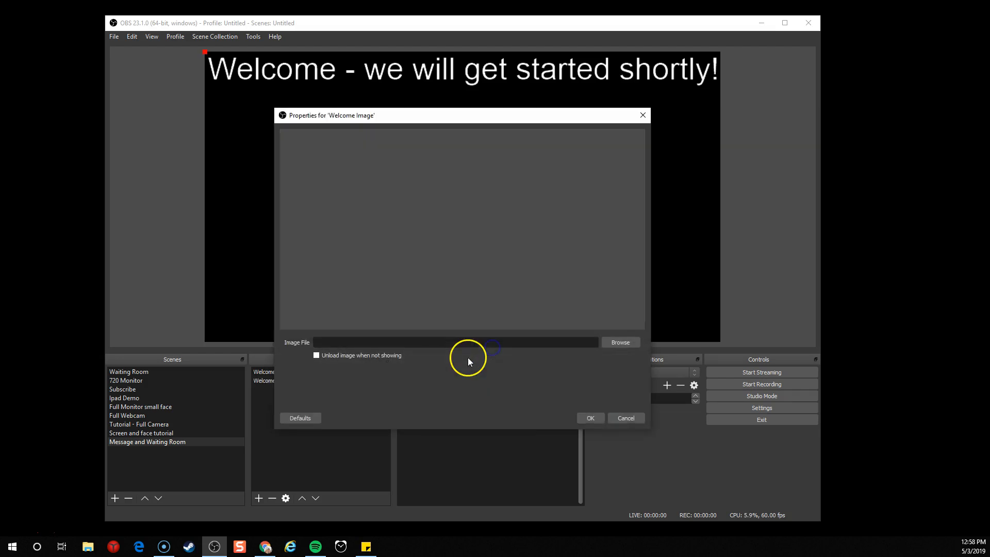
left_click(621, 343)
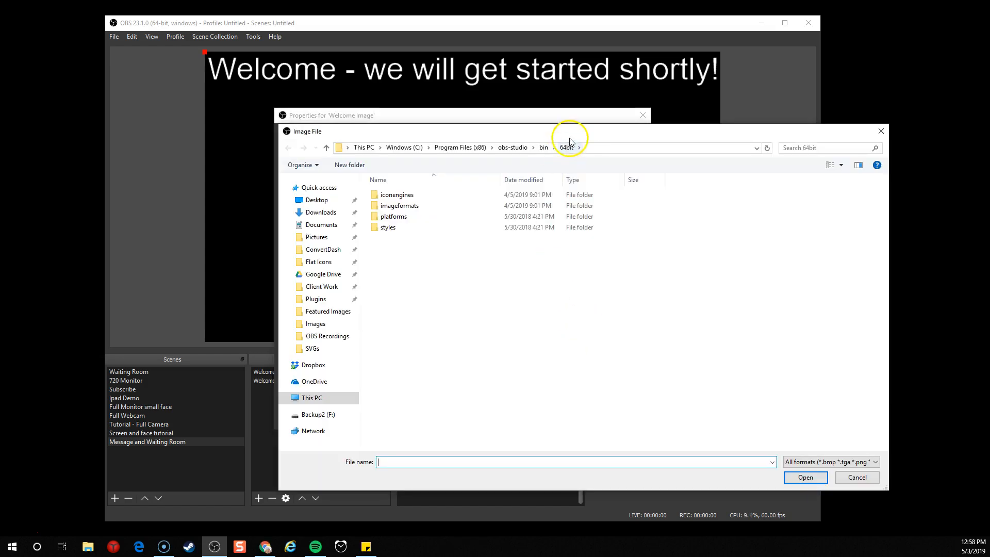
left_click_drag(570, 138, 989, 138)
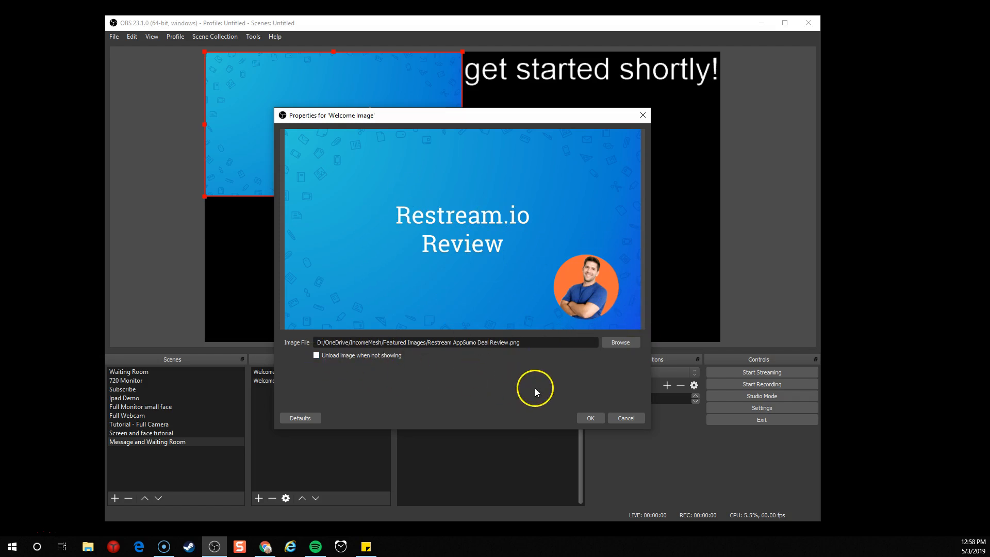
left_click(589, 418)
- Position and enlarge the Welcome Image so it fills the whole canvas
left_click_drag(307, 142, 308, 176)
left_click_drag(462, 232, 659, 318)
left_click_drag(565, 286, 564, 253)
left_click_drag(658, 310, 718, 337)
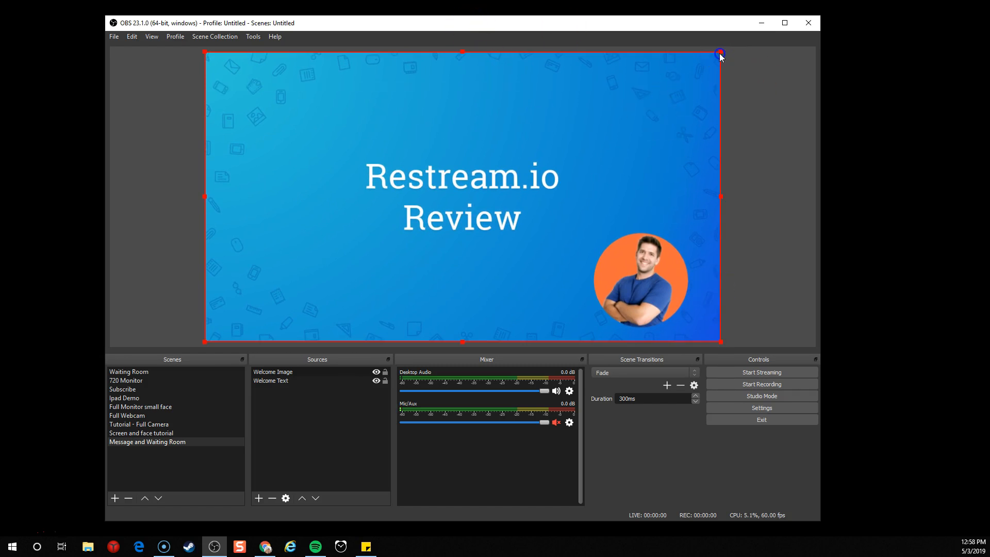
- Crop the upper edge of the Welcome Image to uncover the welcome text, and deselect the sources
left_click_drag(462, 52, 465, 94)
left_click(414, 77)
left_click(729, 214)
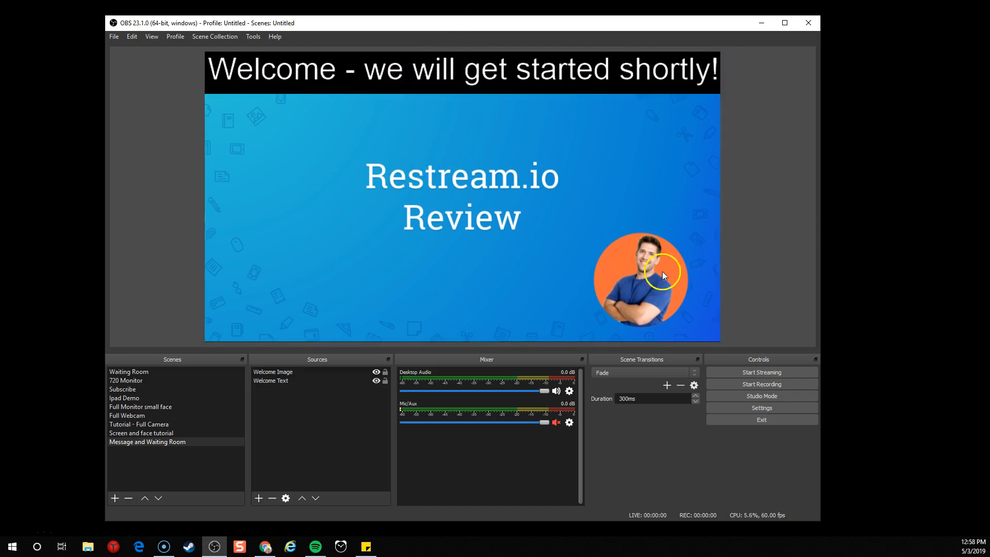
- Switch through the "Screen and face tutorial" and "Tutorial - Full Camera" scenes, returning to "Message and Waiting Room"
left_click(158, 434)
left_click(156, 425)
left_click(159, 442)
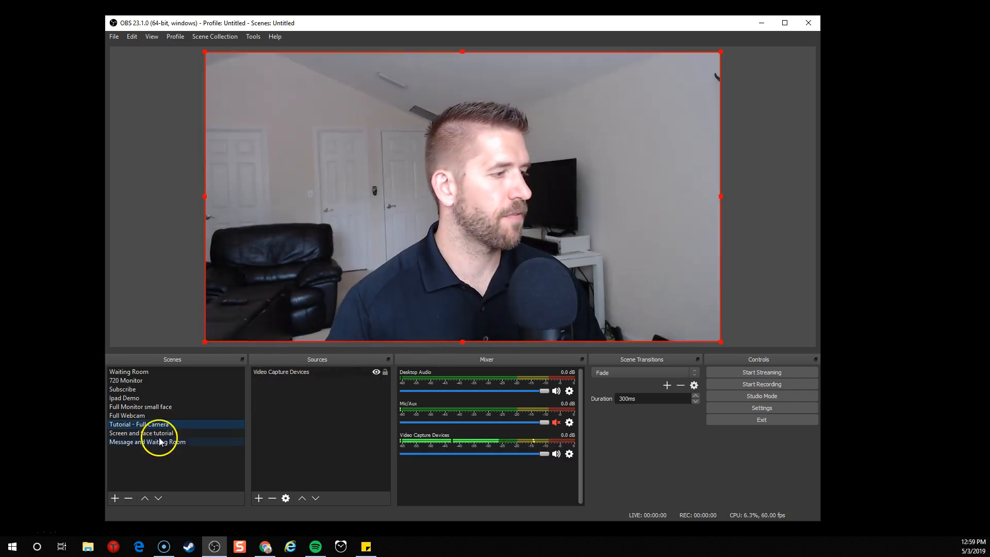
left_click(766, 221)
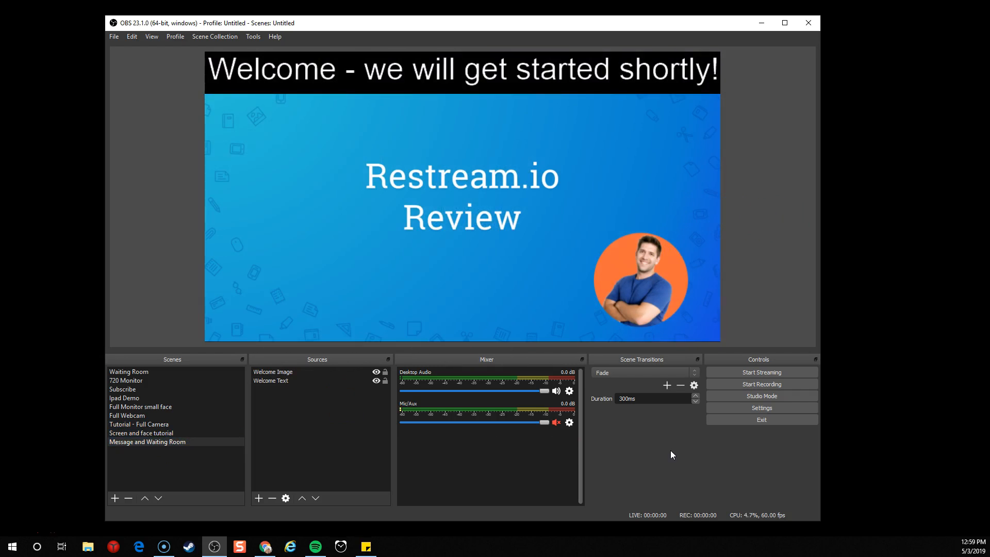
left_click(135, 36)
left_click(170, 40)
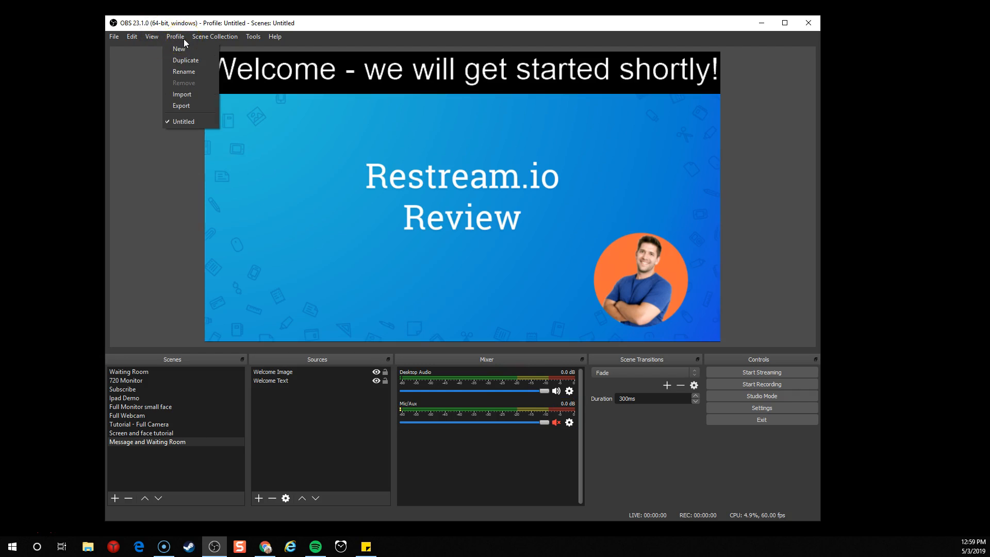
left_click(224, 39)
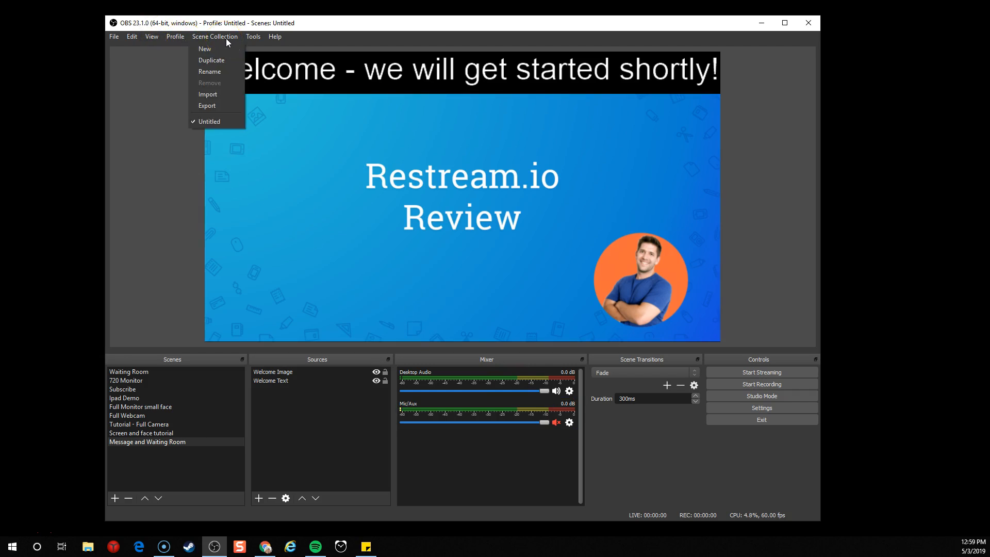
left_click(251, 38)
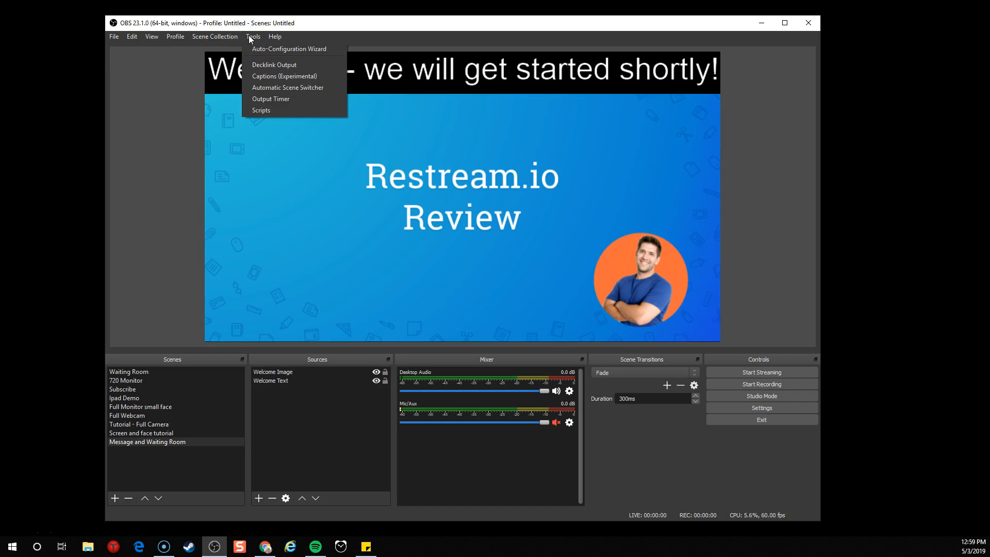
left_click(249, 35)
- Switch to the "Tutorial - Full Camera" scene and review the Stream and Output settings
left_click(145, 424)
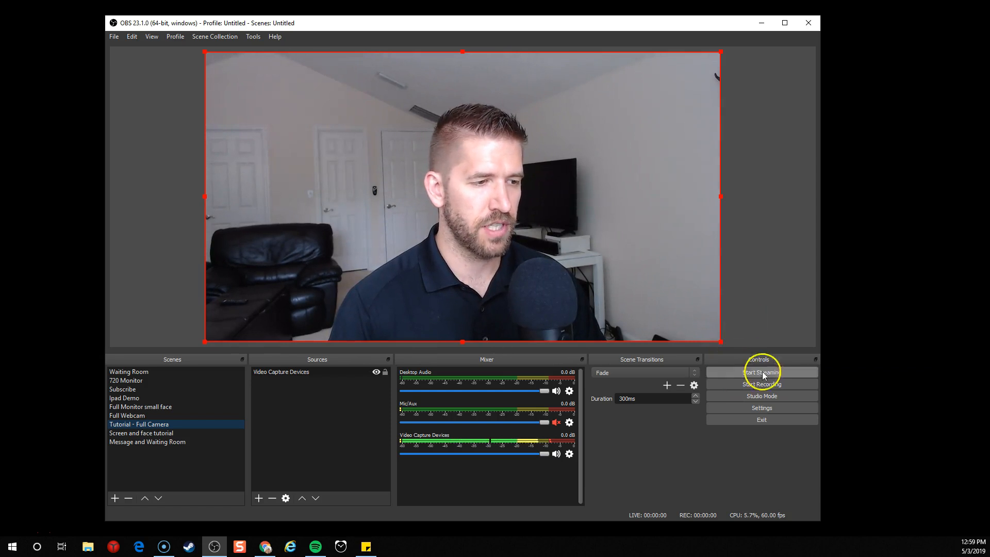
left_click(762, 409)
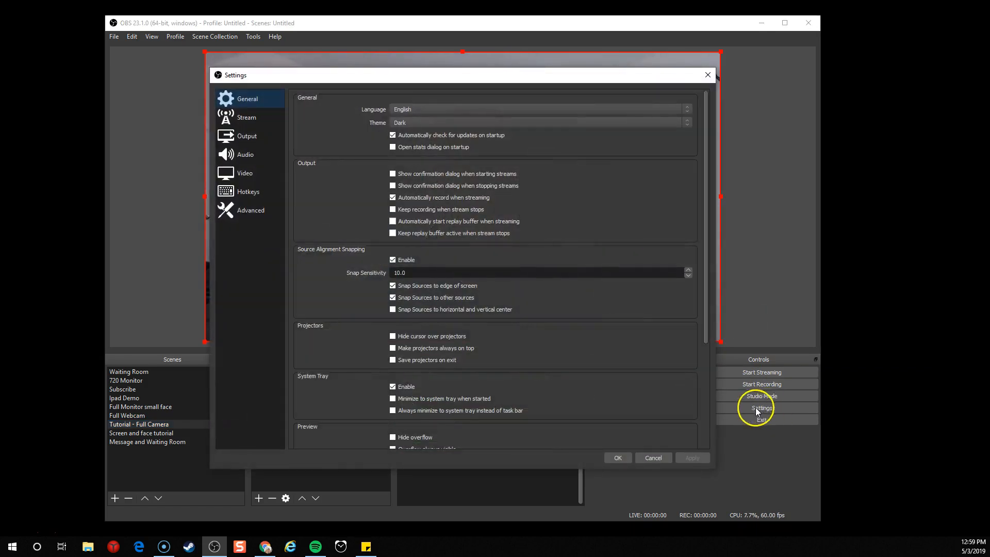
left_click(245, 118)
left_click(247, 139)
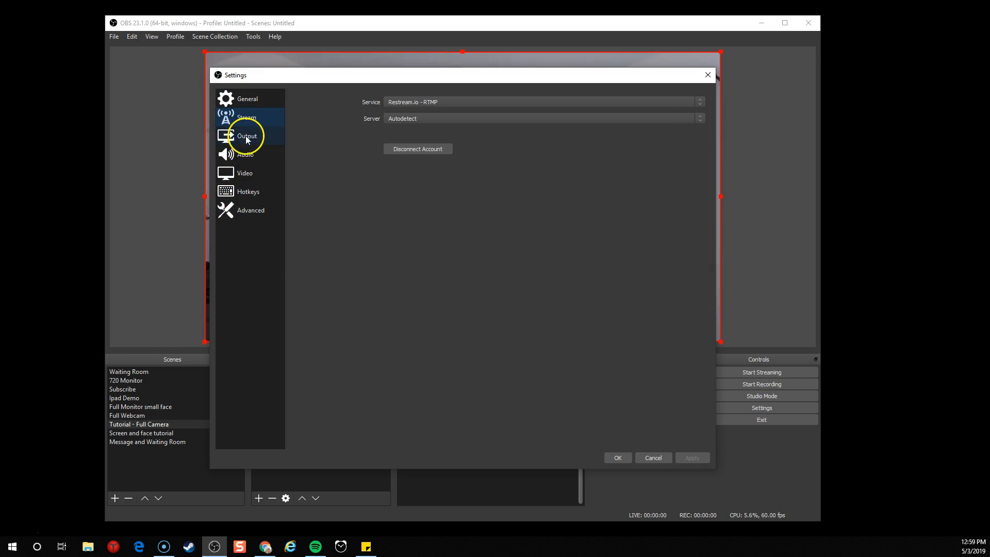
- Examine the base canvas resolution and the available scaled output resolutions in the Video settings
left_click(249, 173)
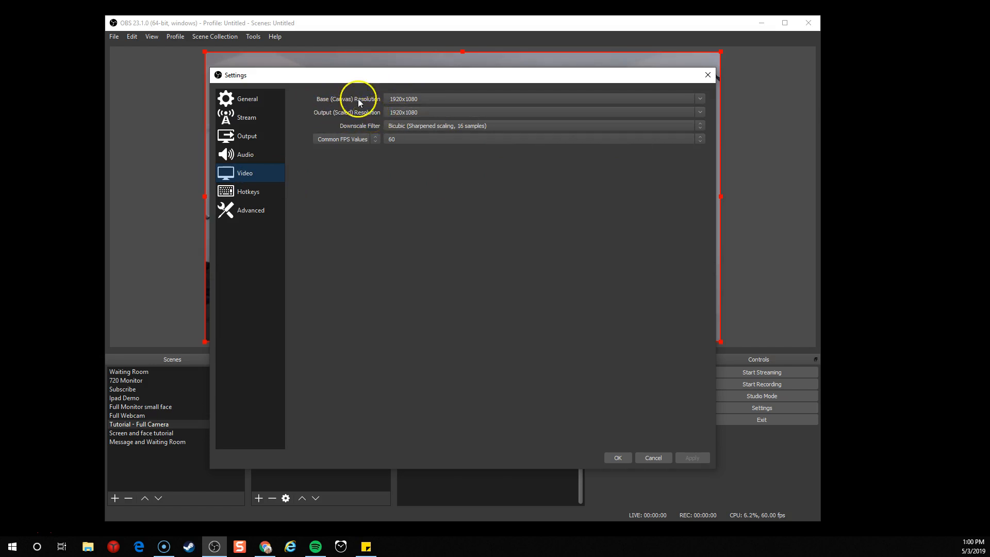
left_click(418, 97)
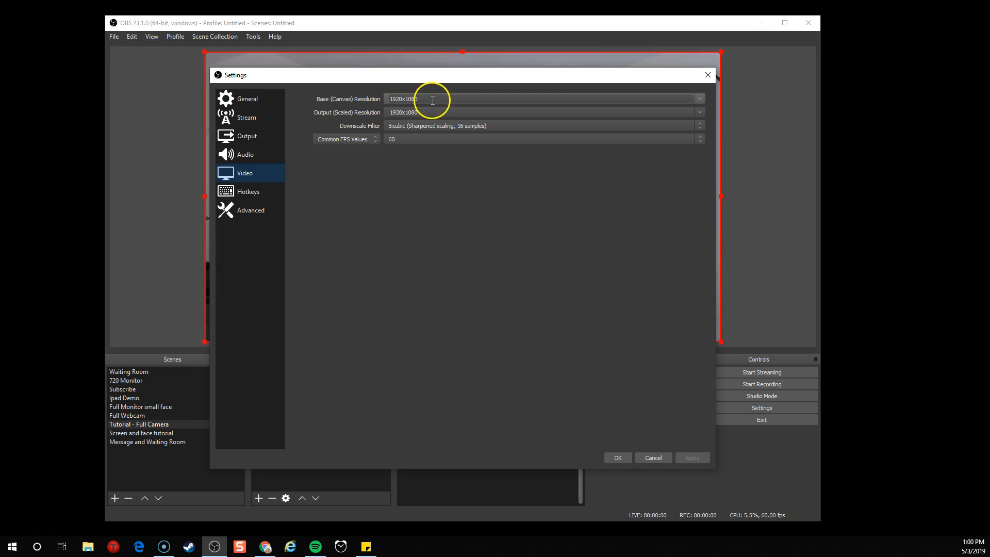
left_click(427, 113)
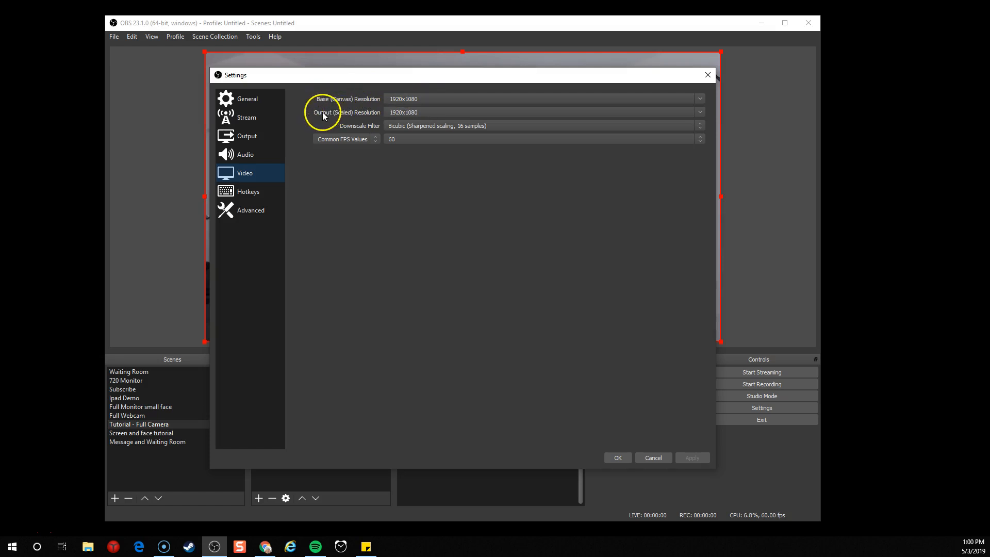
left_click(698, 113)
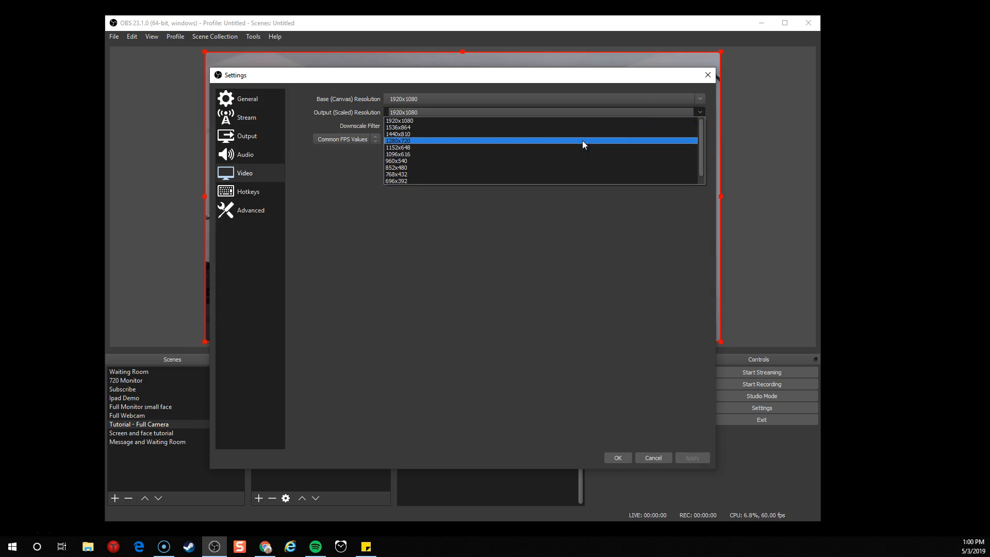
left_click(337, 109)
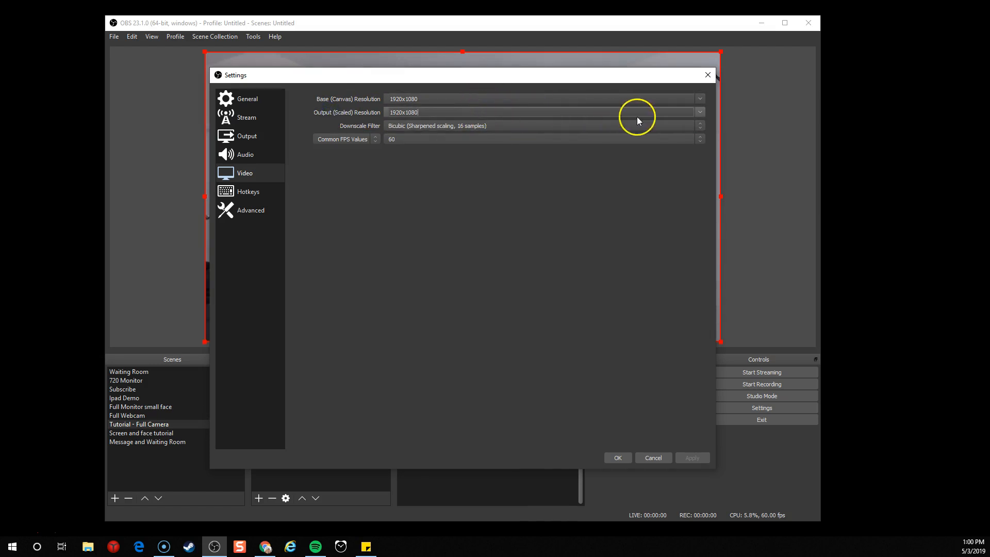
- Switch the base canvas resolution to 2560x1440 and back to 1920x1080 in the Video settings
left_click(700, 100)
left_click(703, 107)
left_click(697, 99)
left_click(684, 114)
left_click(565, 187)
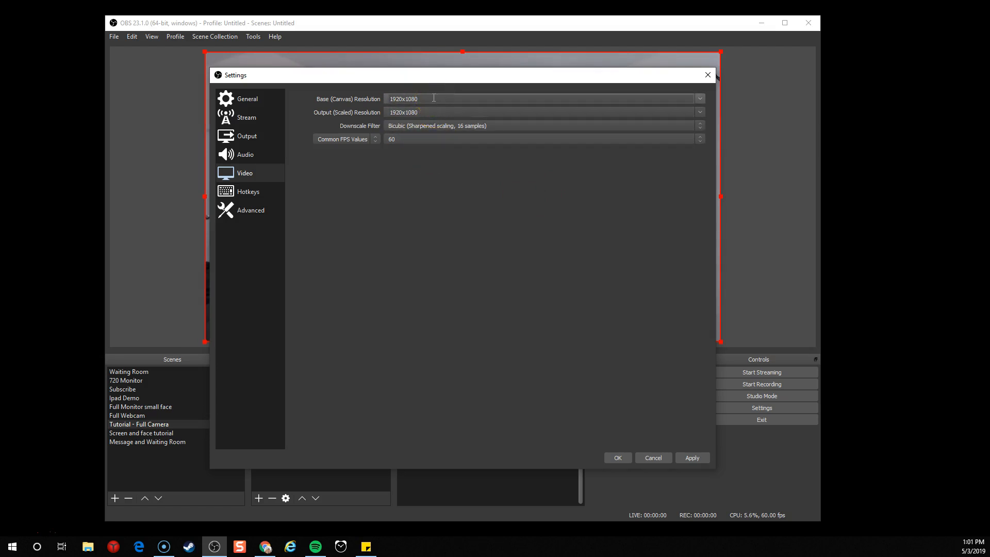
left_click(700, 99)
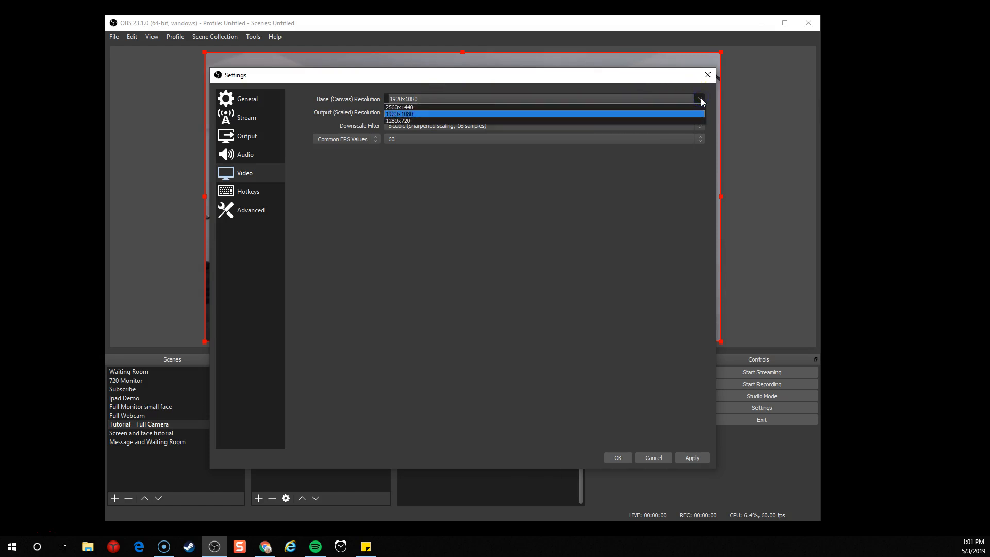
left_click(701, 99)
left_click(624, 205)
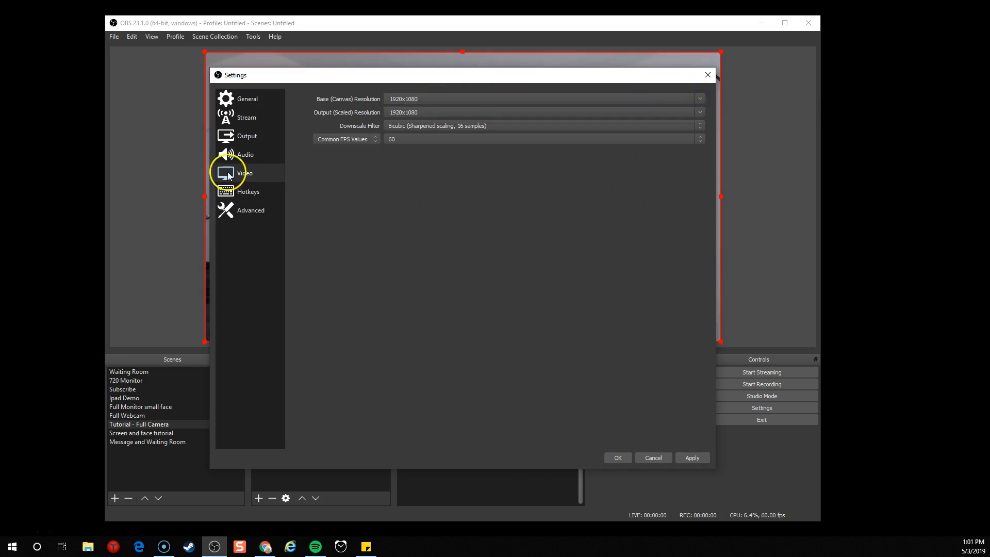
- Review the Stream and Output settings, including the streaming bitrate and the recording options
left_click(240, 115)
left_click(241, 135)
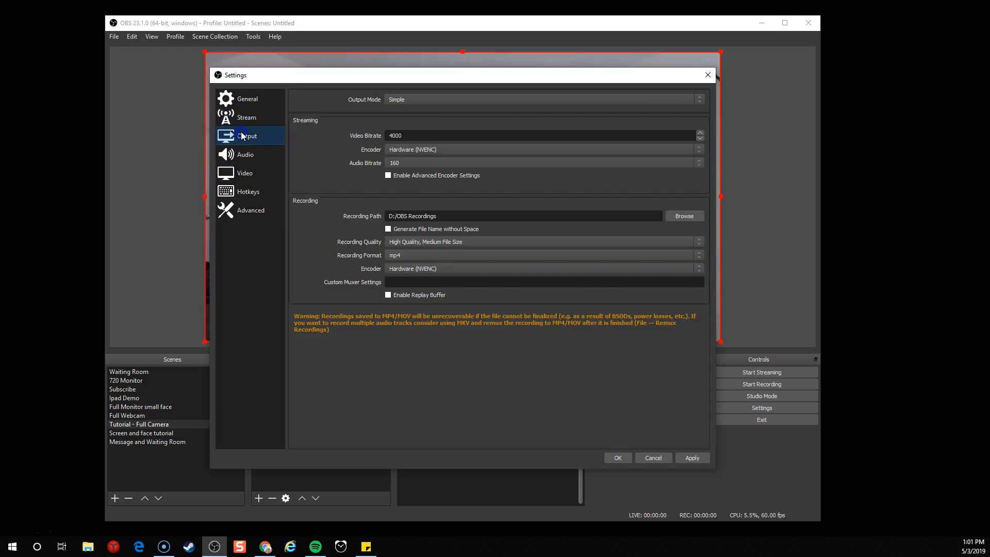
left_click(320, 214)
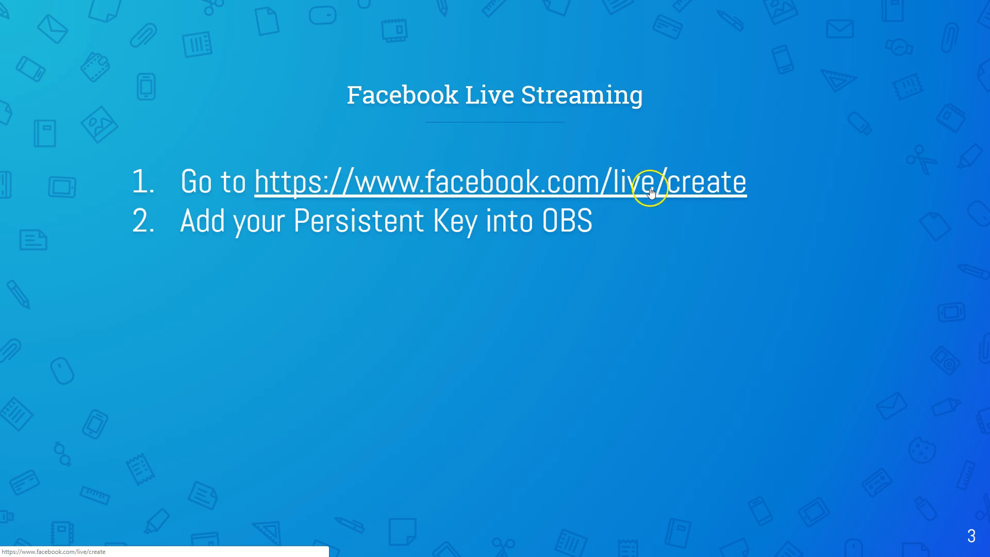
- Create a live stream from facebook.com/live/create, and copy and reset its persistent stream key
left_click(490, 196)
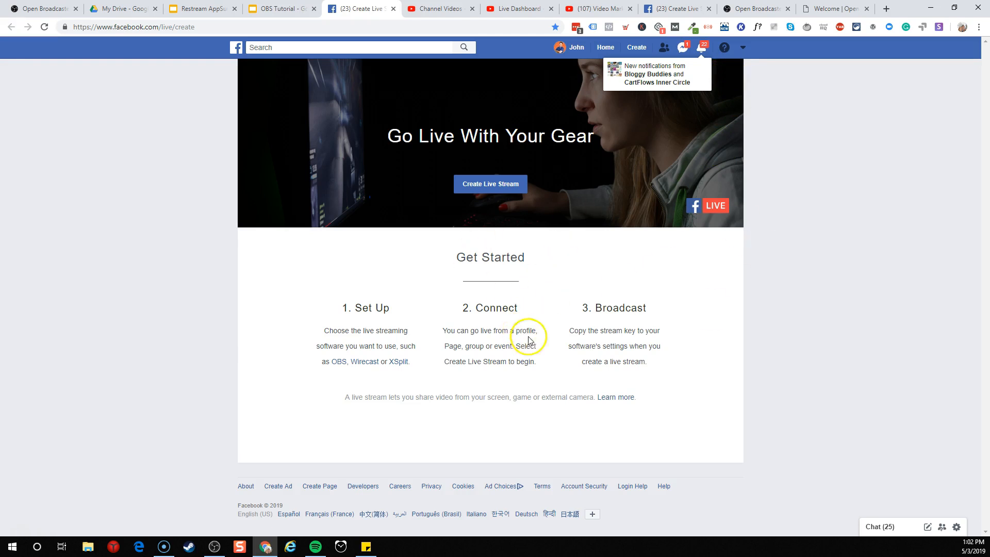
left_click(479, 186)
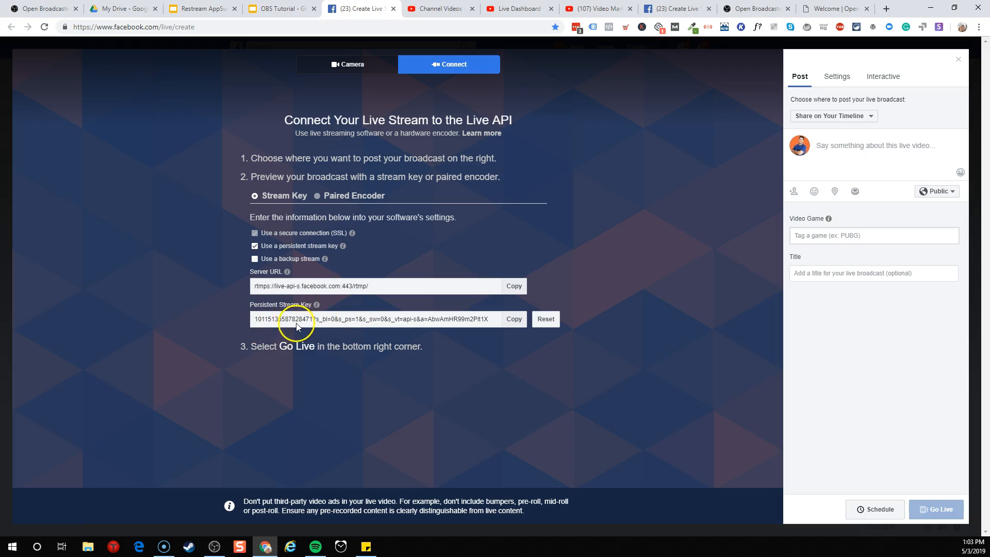
left_click(512, 320)
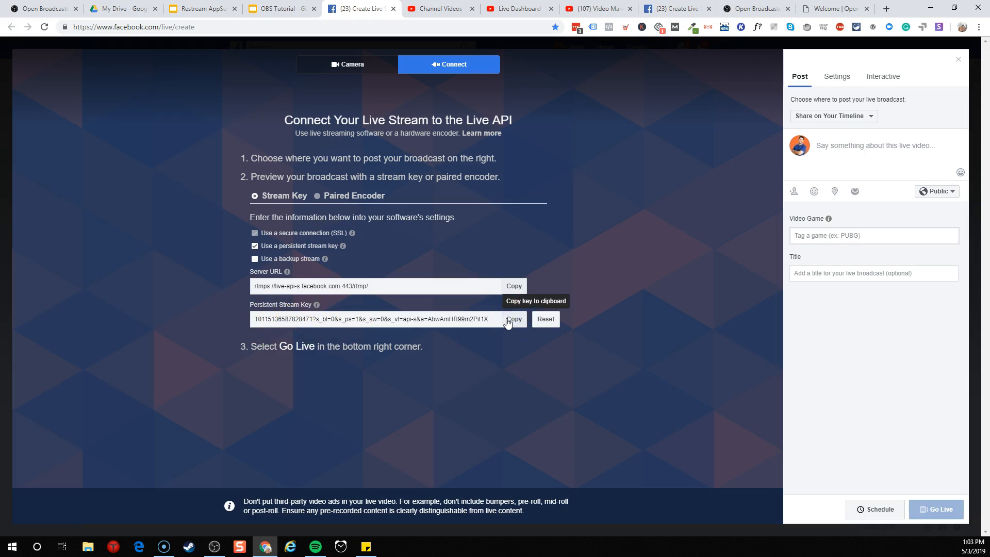
left_click(547, 321)
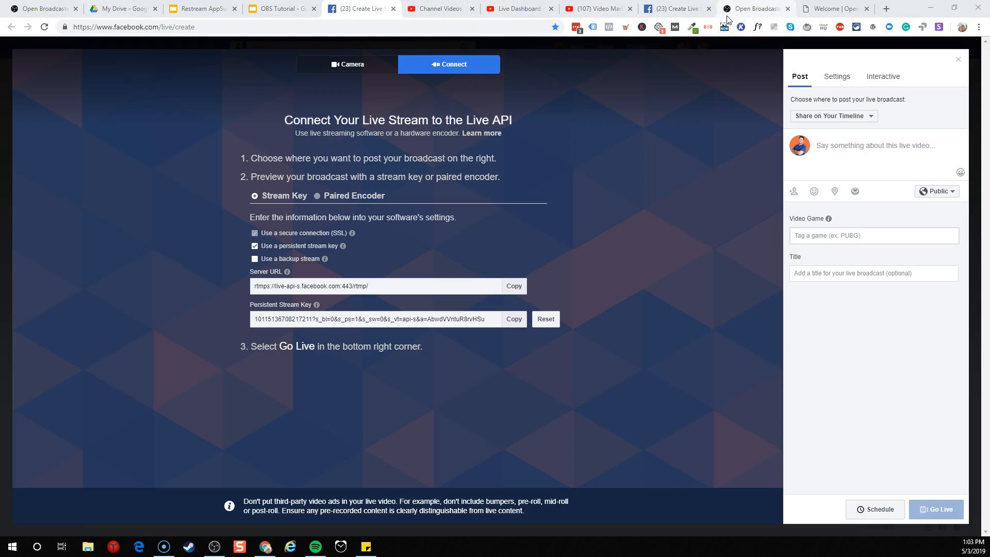
- Switch to OBS and choose Facebook Live with the Default server as the streaming service, going to the stream key field
key("alt+Tab")
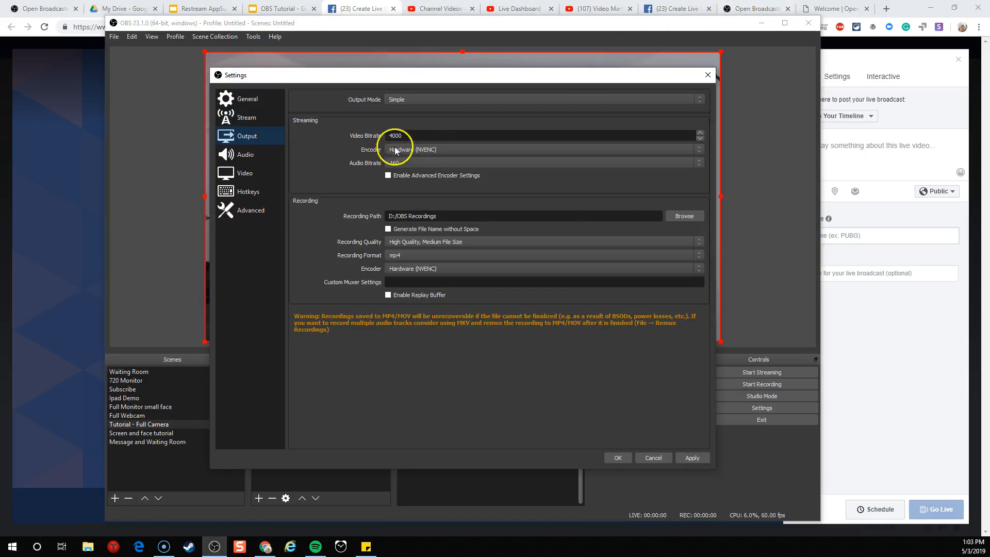
left_click(263, 121)
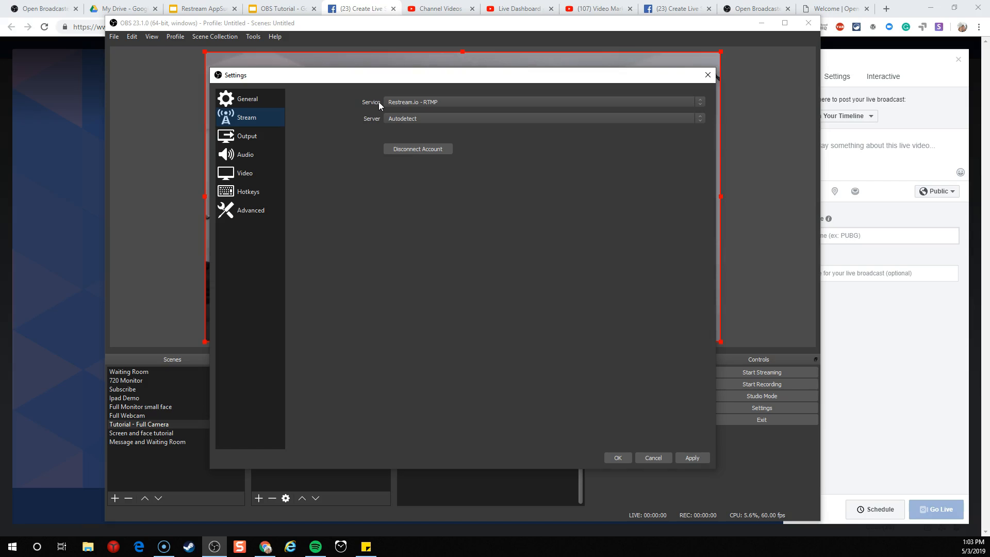
left_click(397, 104)
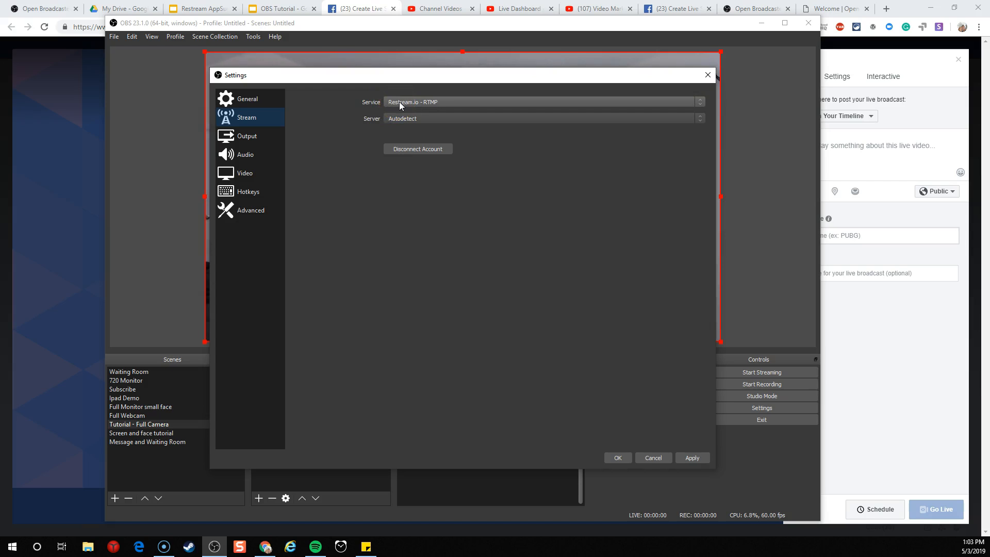
left_click(413, 101)
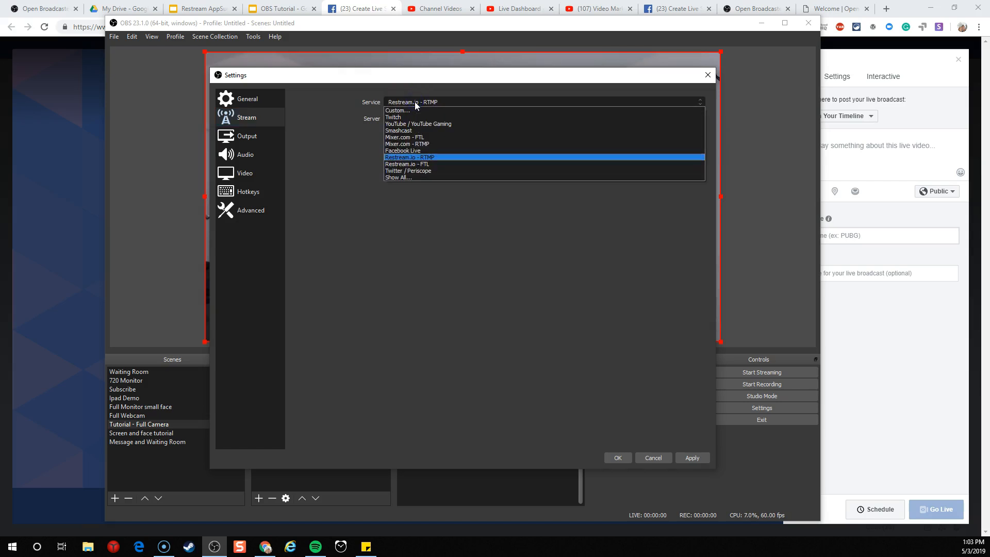
left_click(448, 151)
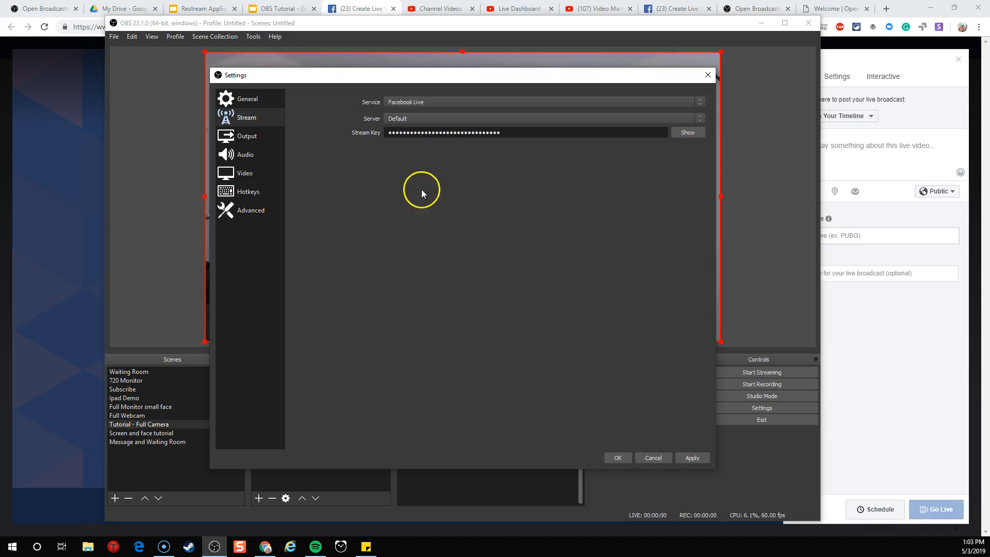
left_click(397, 119)
left_click(401, 125)
left_click(426, 134)
- Return to the Facebook Live page in Chrome and look over its stream key and post description fields
left_click(651, 6)
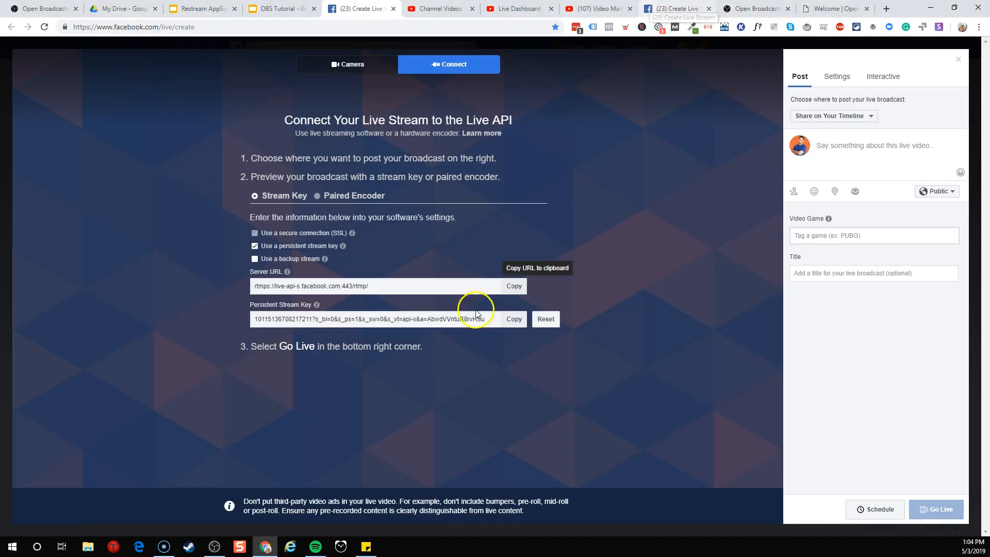
key("alt+Tab")
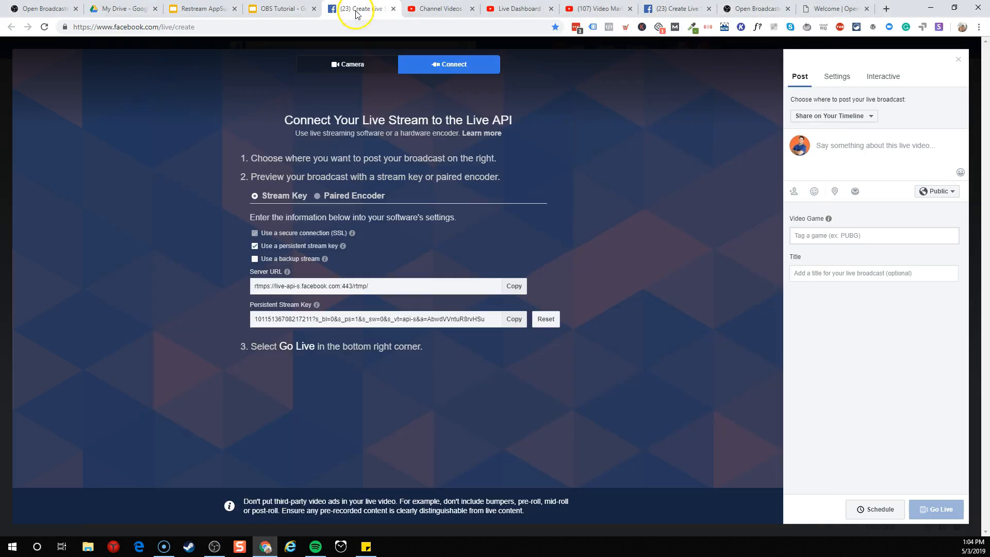
left_click(361, 8)
left_click(838, 149)
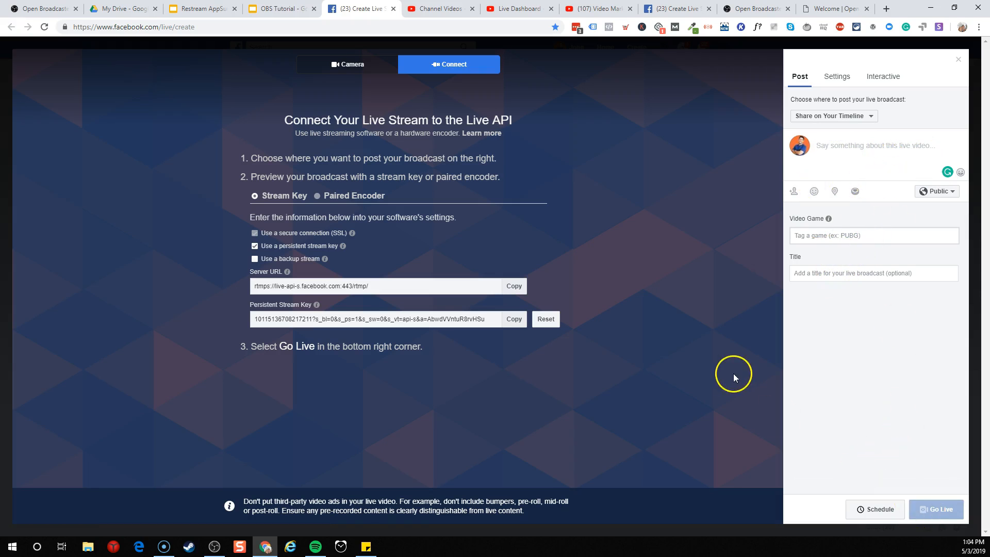
- Leave the slideshow and open the YouTube live dashboard from YouTube Studio's Live stream now feature
key("alt+Tab")
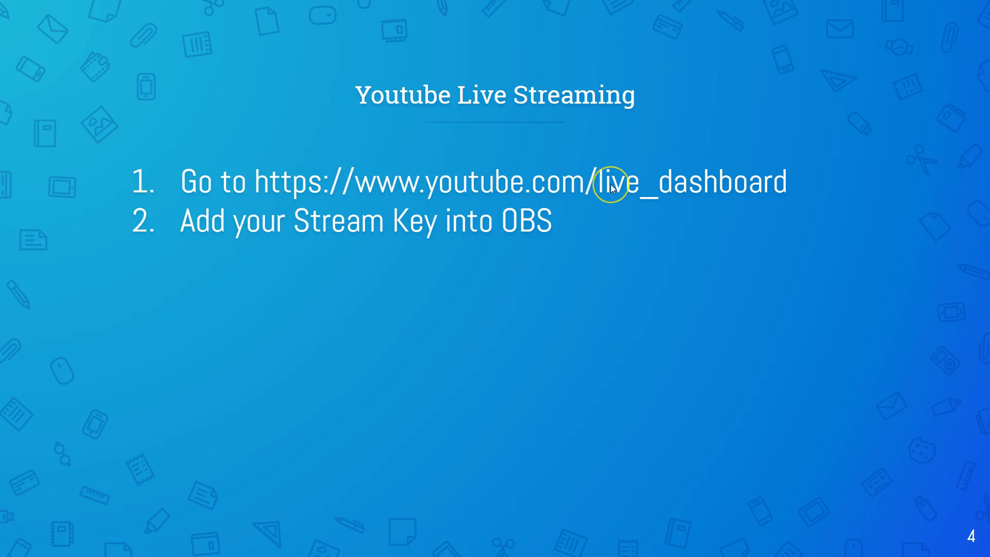
key("Escape")
left_click(432, 9)
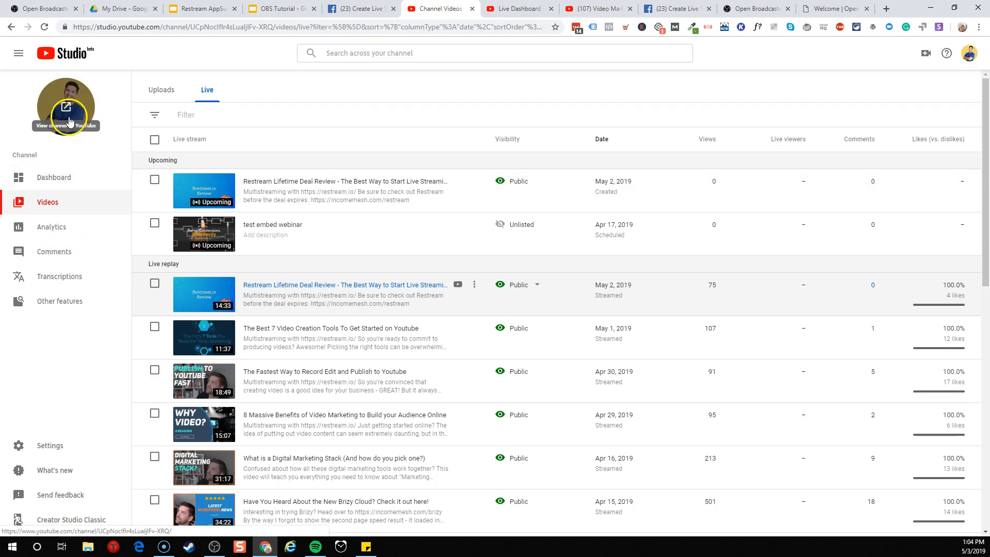
mouse_move(60, 304)
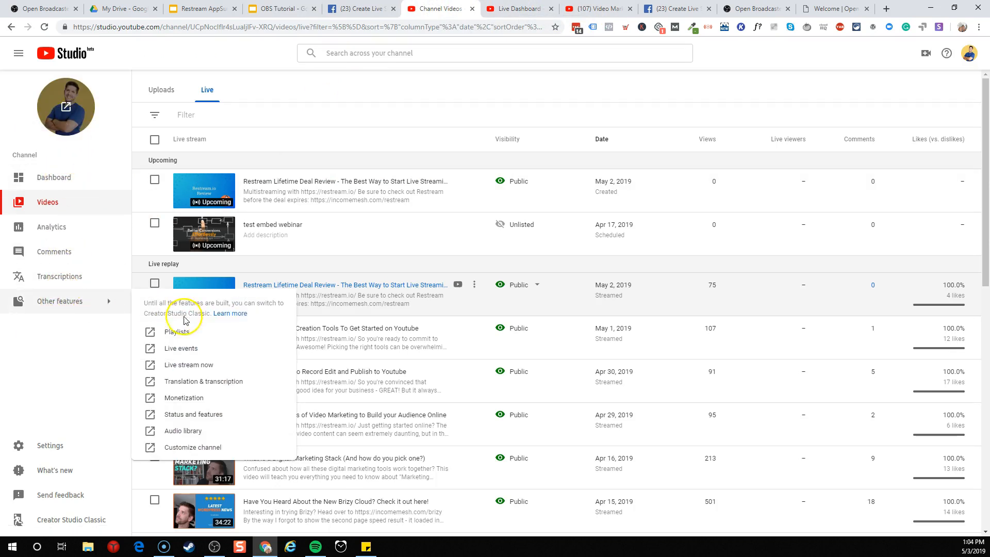
left_click(234, 371)
left_click(221, 354)
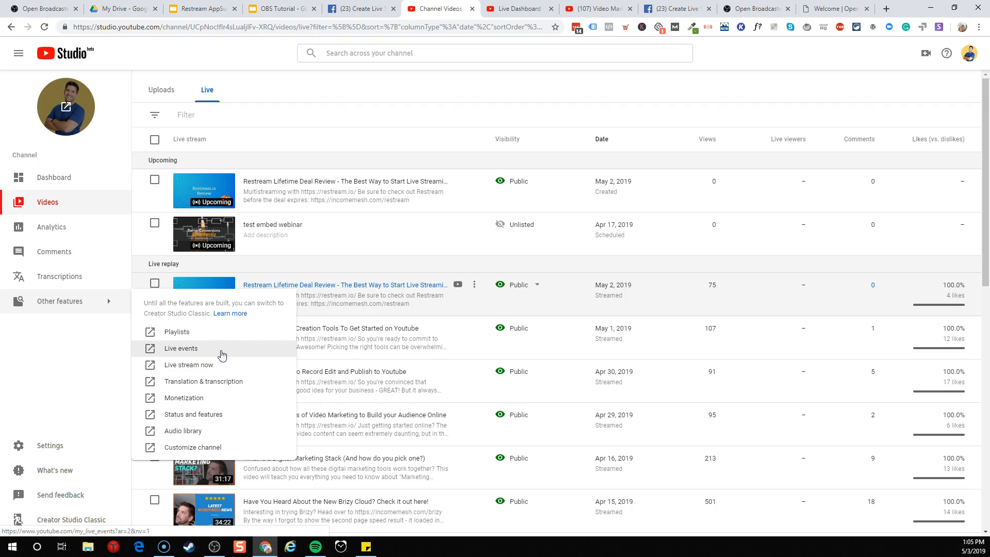
left_click(227, 366)
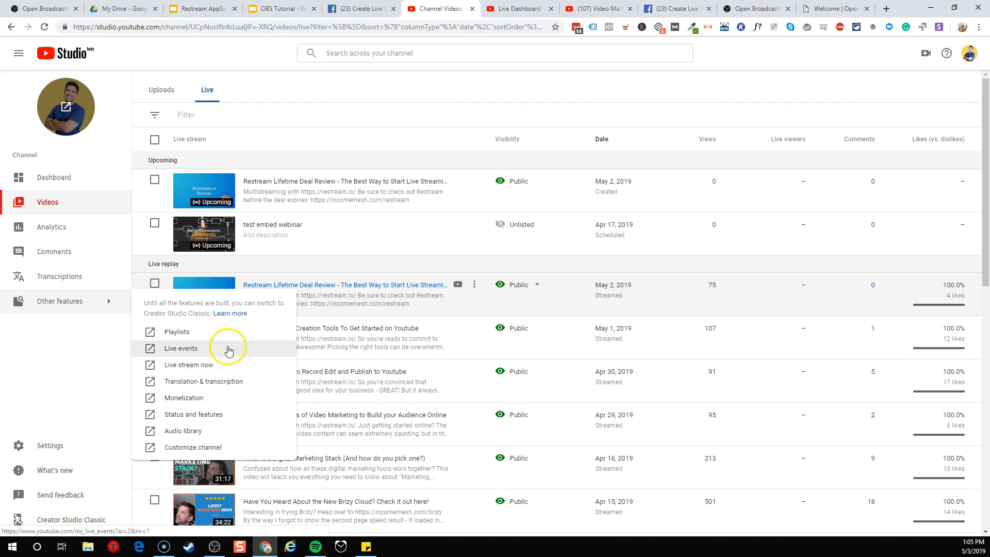
left_click(237, 371)
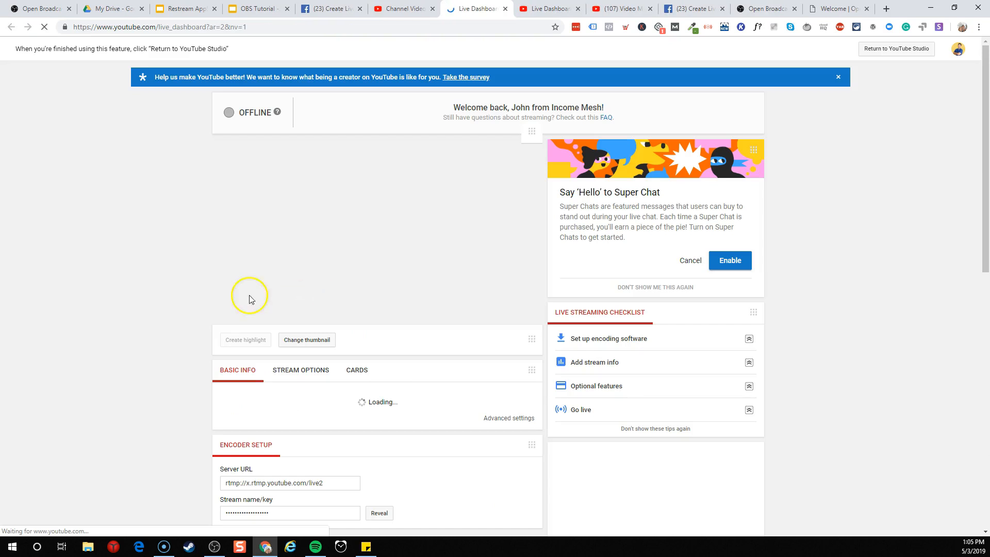
- Review the stream's basic info and the encoder setup on the YouTube live dashboard
scroll(180, 255, "down", 4)
scroll(180, 255, "up", 3)
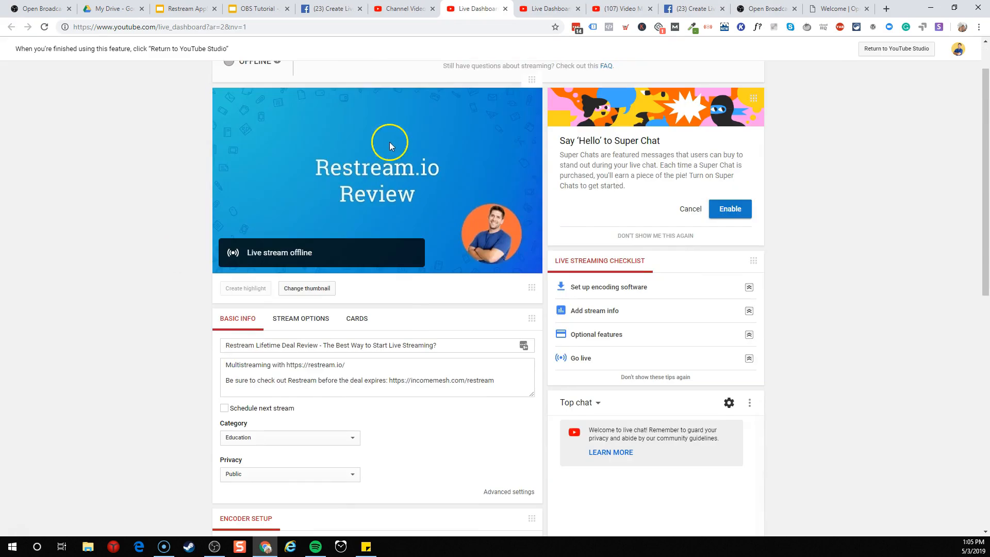
scroll(196, 260, "down", 1)
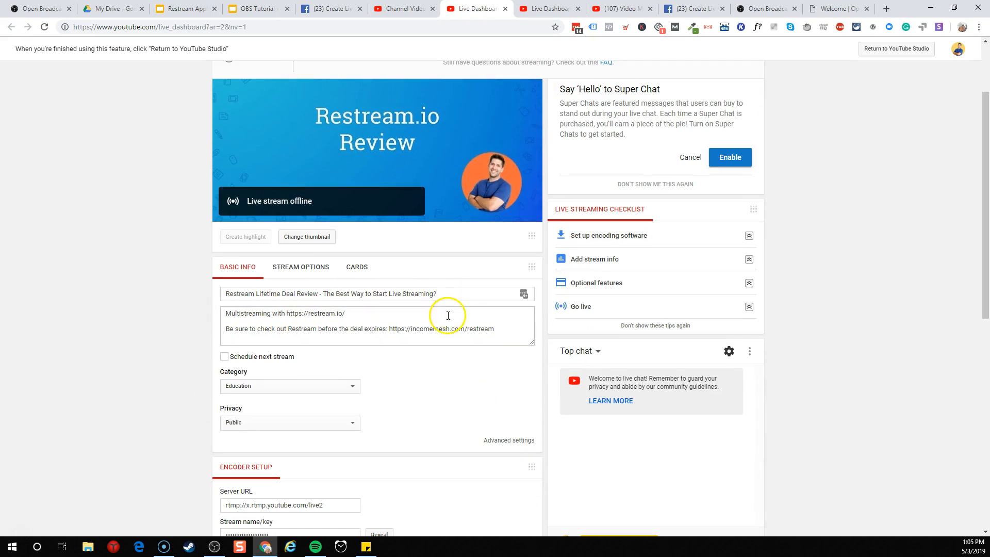
scroll(449, 309, "down", 2)
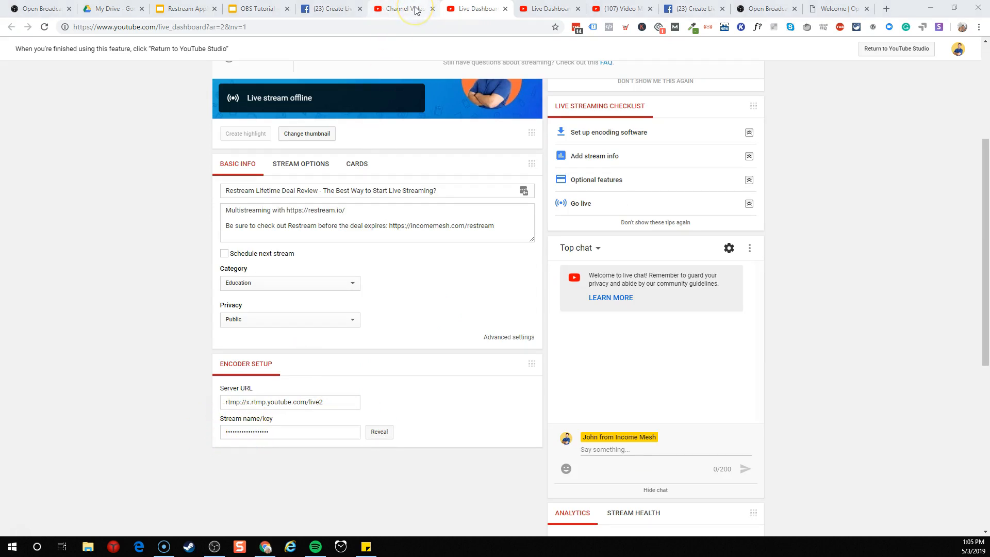
- In OBS, set the streaming service to YouTube / YouTube Gaming with the Primary YouTube ingest server, and close the settings
key("alt+Tab")
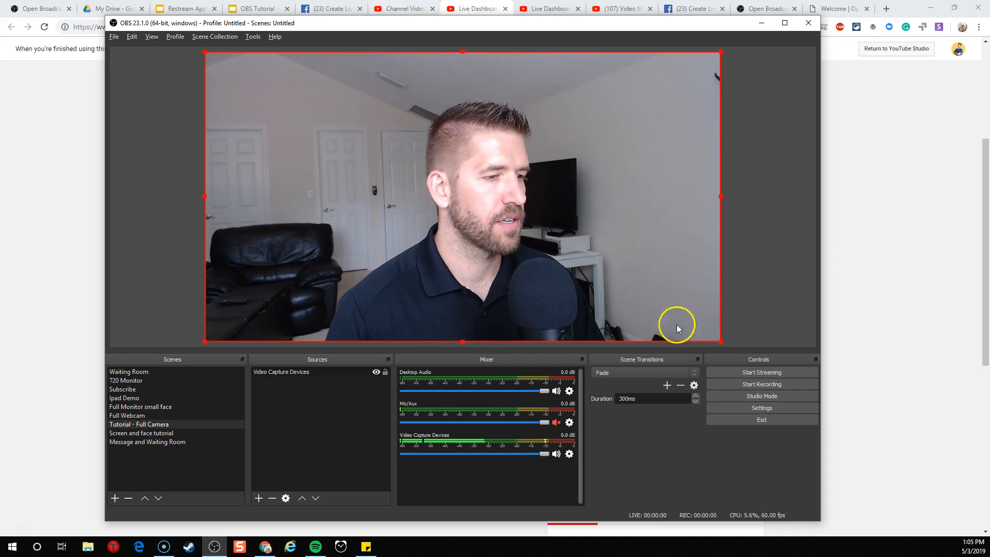
left_click(752, 408)
left_click(253, 120)
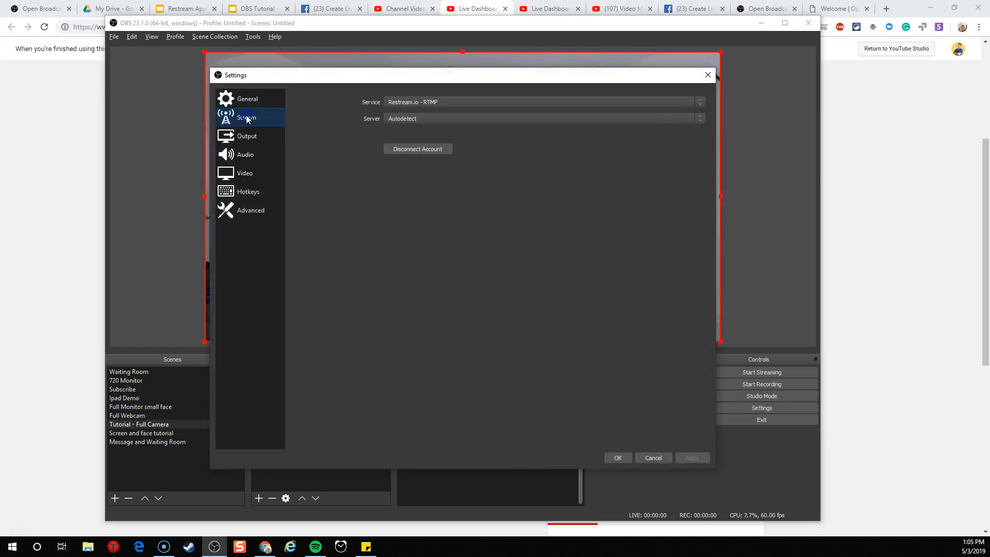
left_click(429, 103)
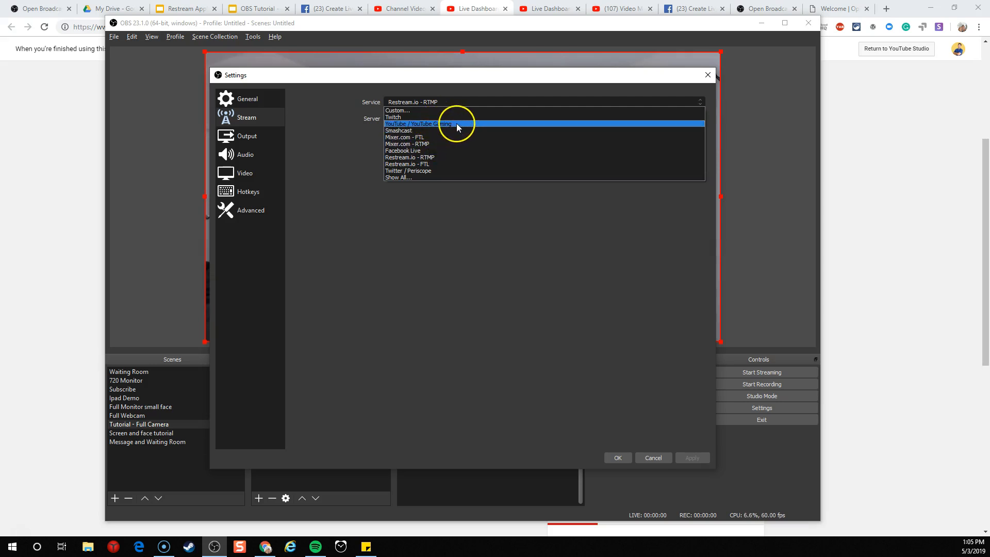
left_click(457, 124)
left_click(427, 120)
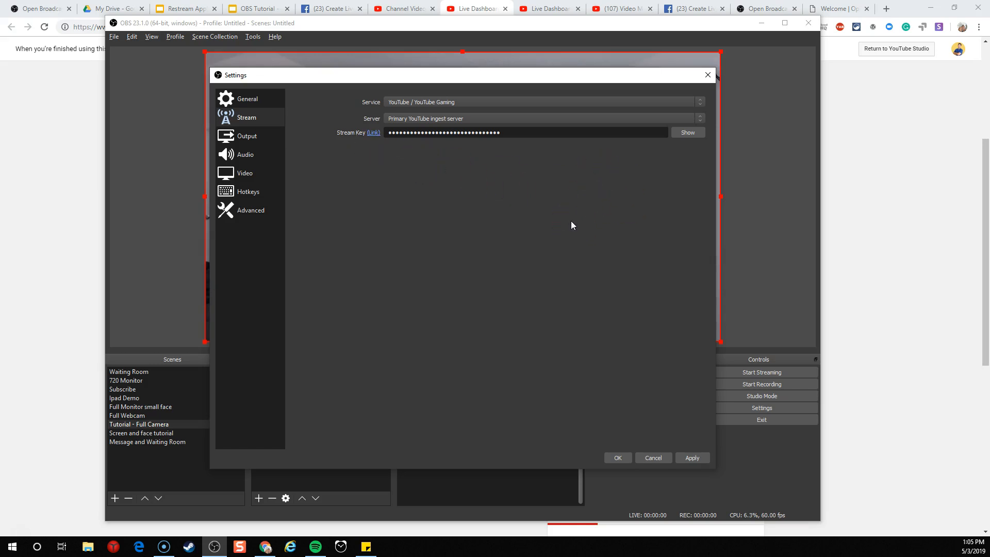
left_click(620, 457)
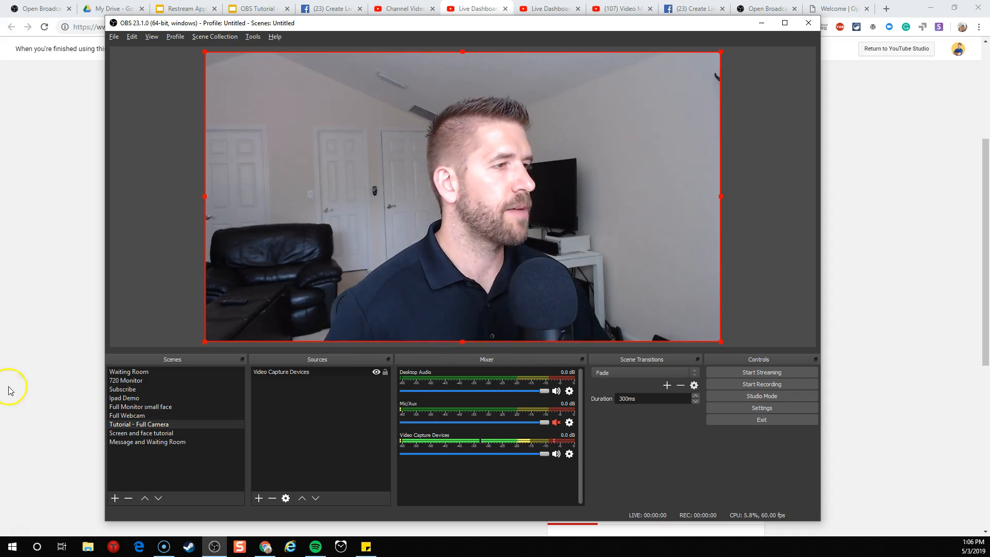
- Open the restream.io dashboard in the second YouTube Live Dashboard tab in Chrome
left_click(549, 8)
left_click(518, 27)
type("restream")
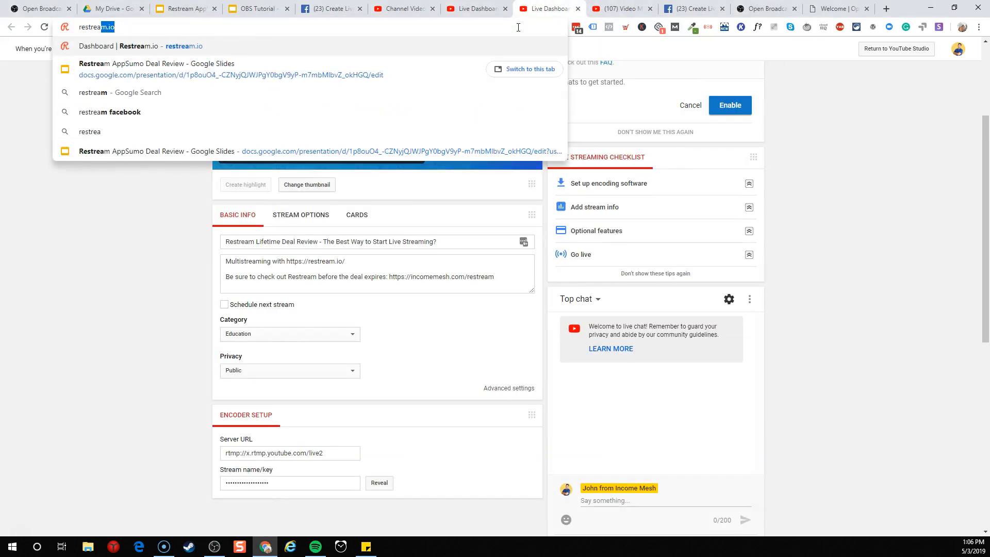
key("Return")
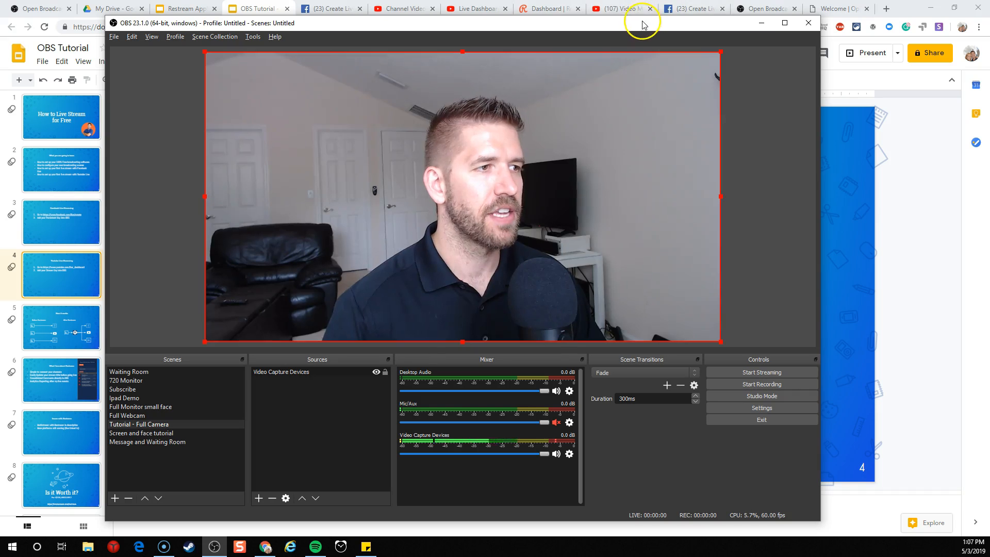
- In OBS, compare the "Message and Waiting Room", "Screen and face tutorial" and "Tutorial - Full Camera" scenes, ending on "Screen and face tutorial"
mouse_move(363, 30)
left_mouse_down()
mouse_move(324, 29)
mouse_move(357, 27)
left_mouse_up()
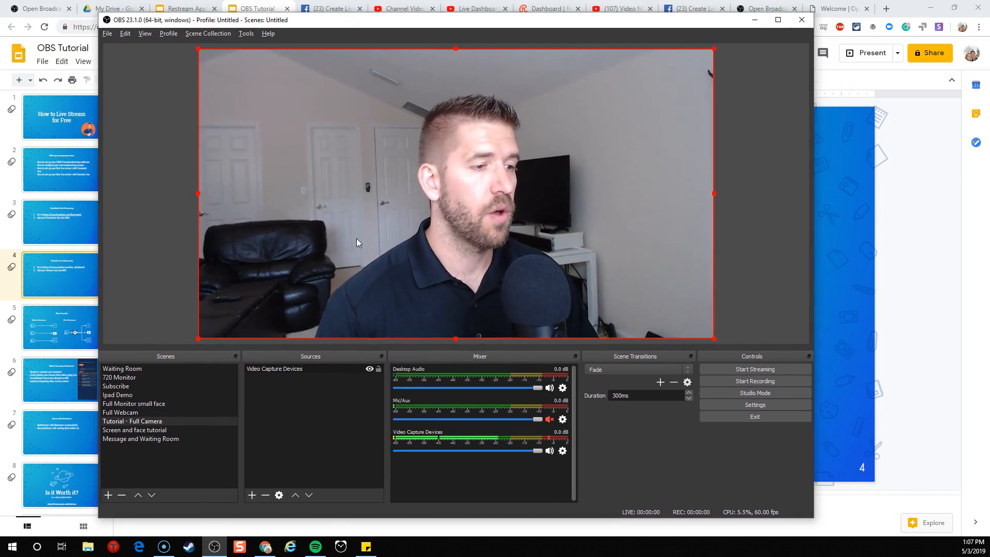
left_click(137, 431)
left_click(137, 441)
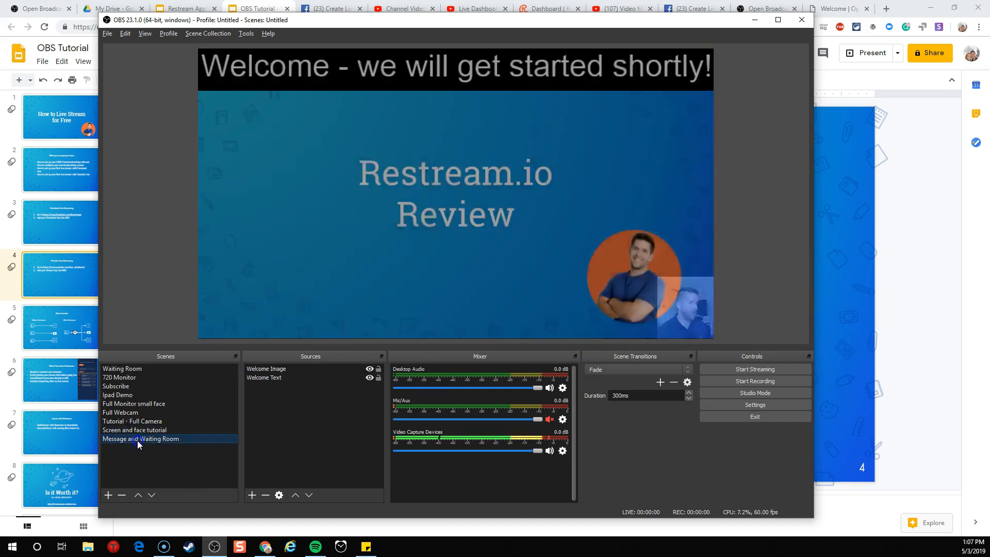
left_click(137, 430)
left_click(136, 423)
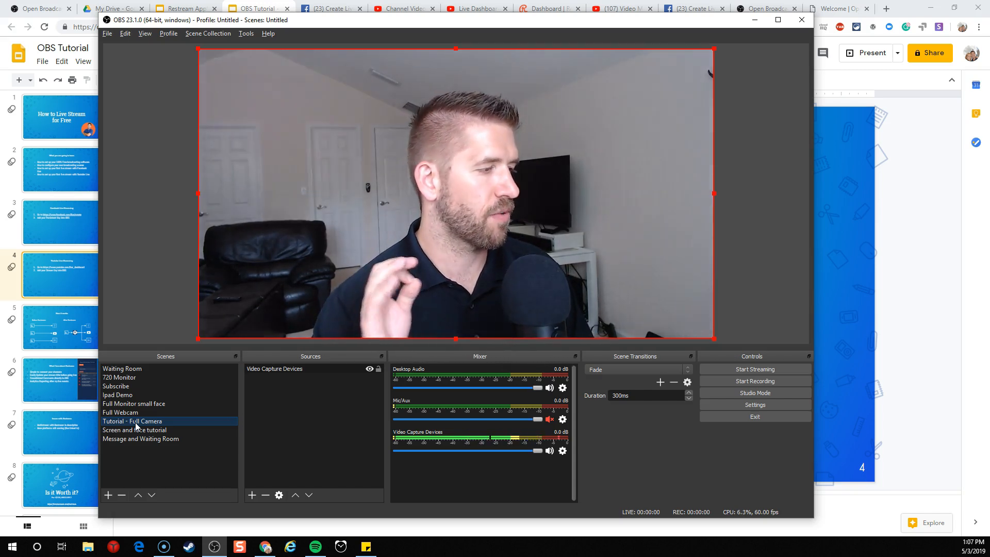
left_click(135, 431)
left_click(137, 440)
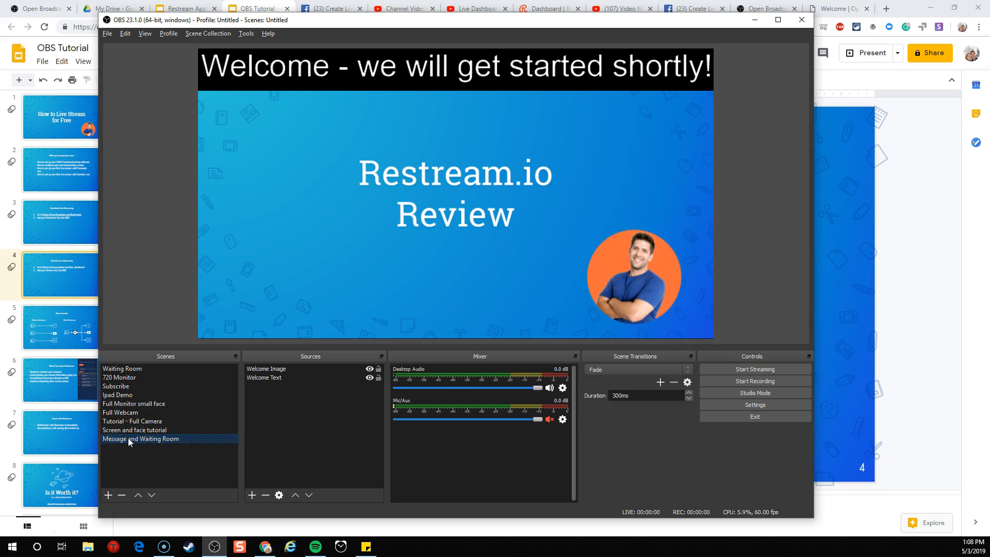
left_click(125, 430)
left_click(127, 421)
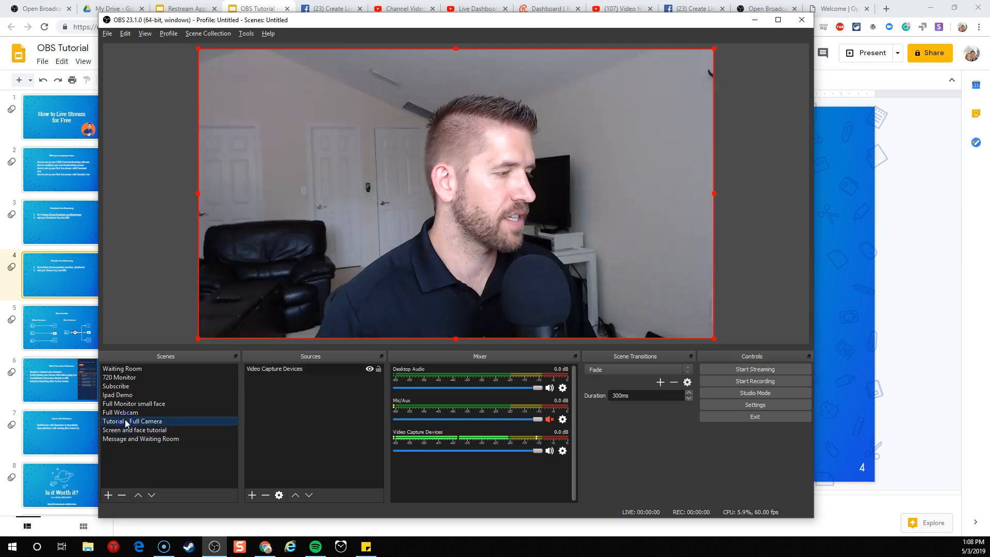
left_click(129, 431)
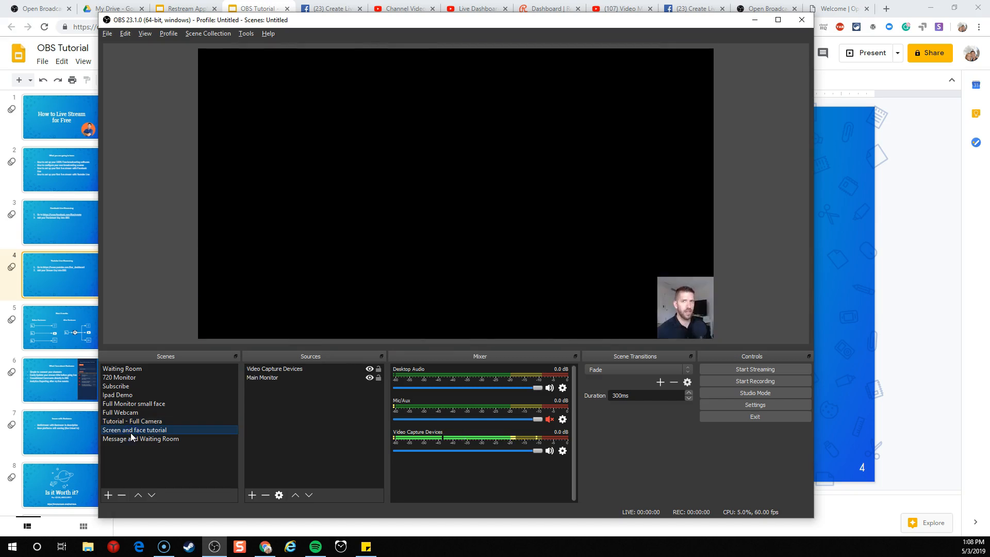